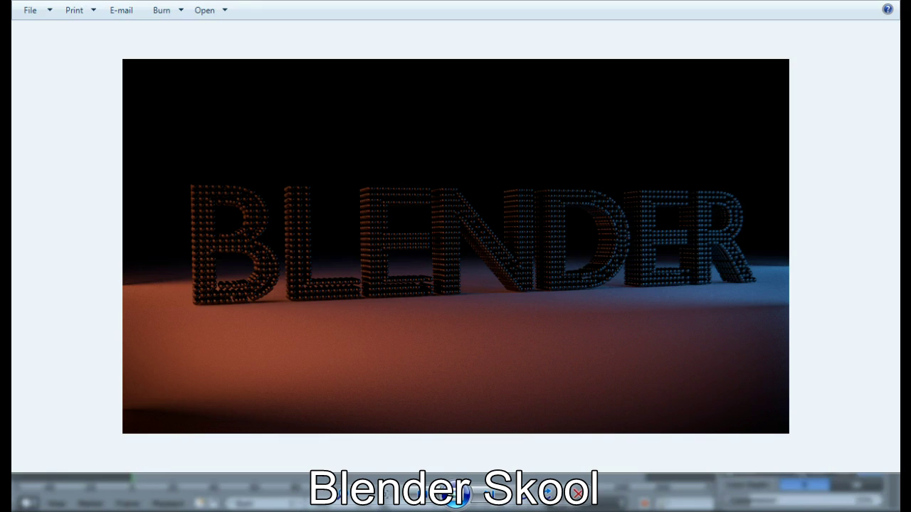
- Switch to the finished Blender scene and examine the hair particle settings of the BLENDER text
mouse_move(287, 502)
click(313, 455)
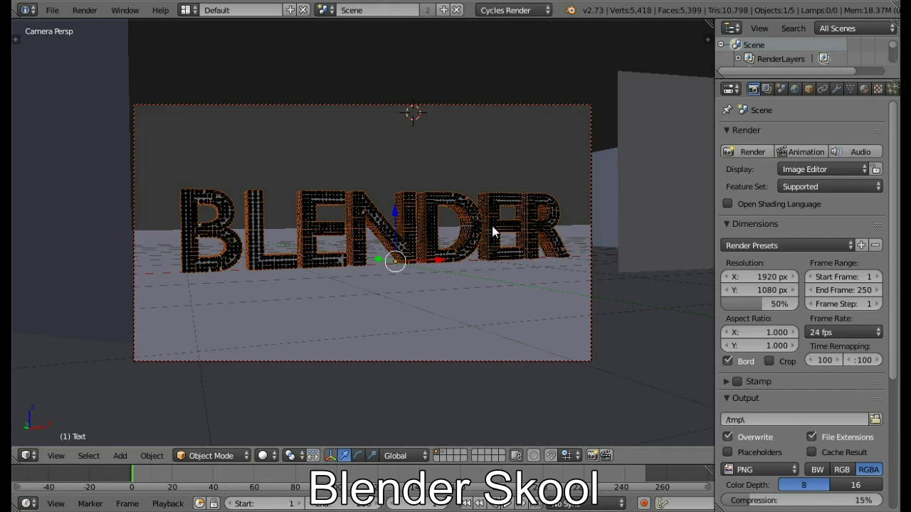
click(880, 89)
click(891, 89)
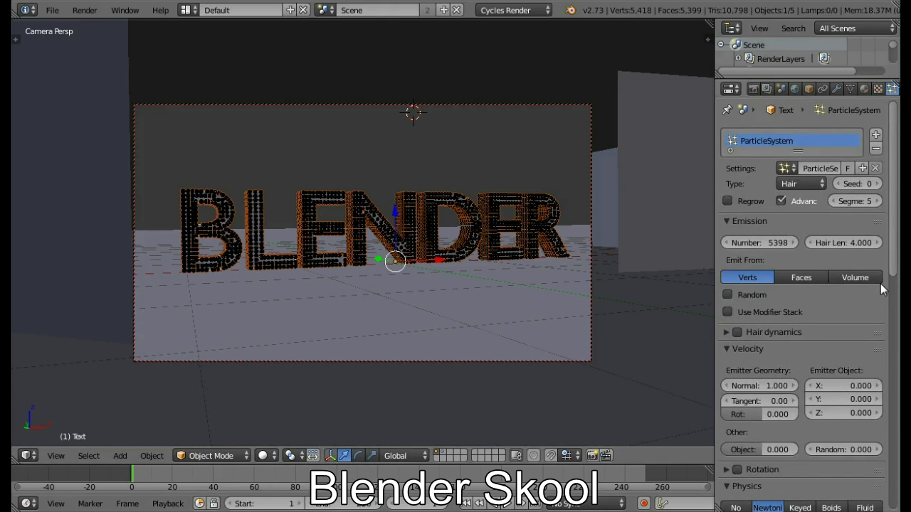
scroll(851, 217, down, 6)
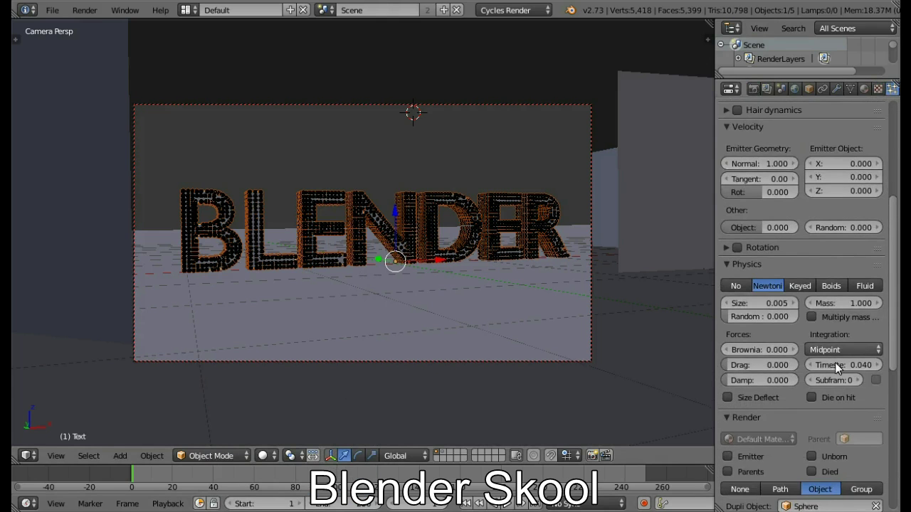
key(ctrl+z)
key(ctrl+shift+z)
key(ctrl+shift+z)
key(ctrl+shift+z)
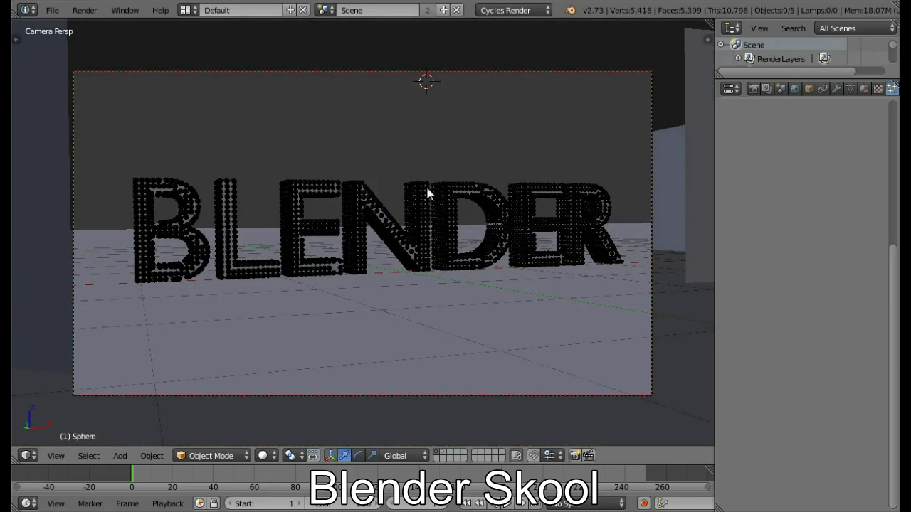
right_click(537, 204)
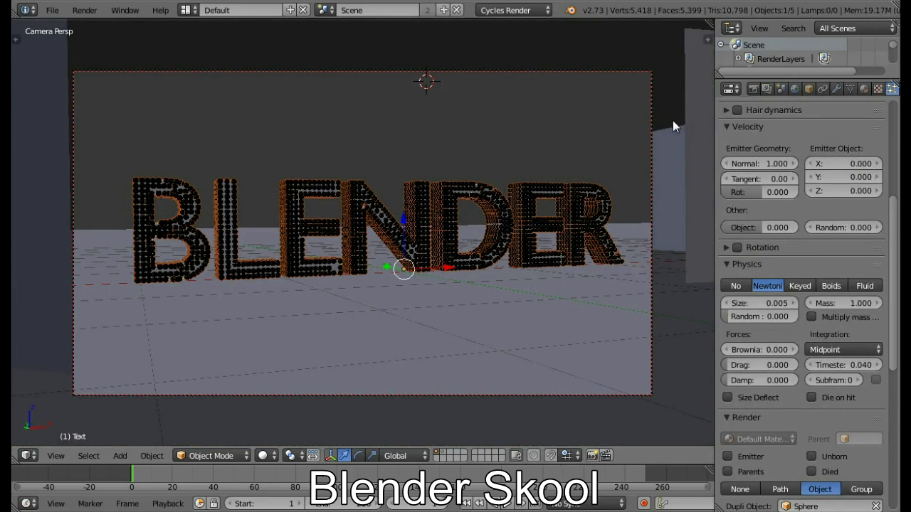
- Hide the text's particle system in the viewport and view the whole scene from outside the camera
click(837, 89)
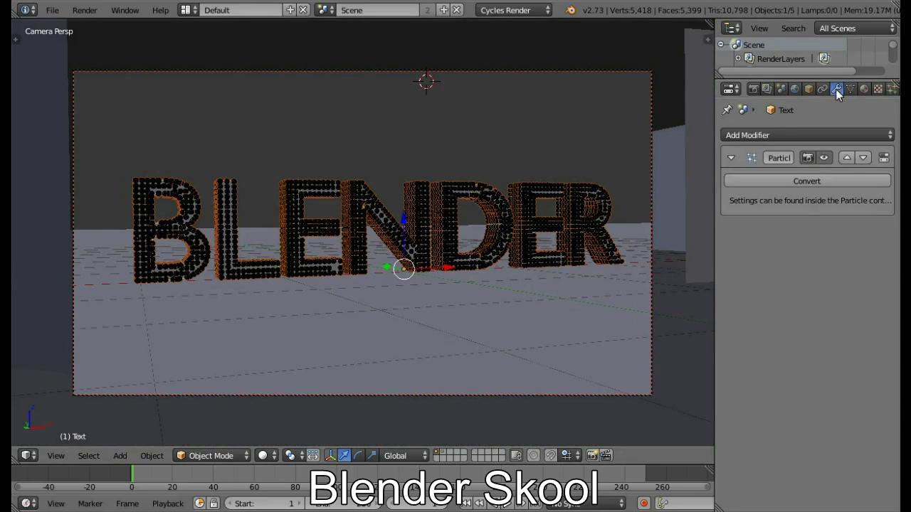
click(824, 158)
scroll(442, 311, down, 4)
middle_drag(443, 312, 494, 347)
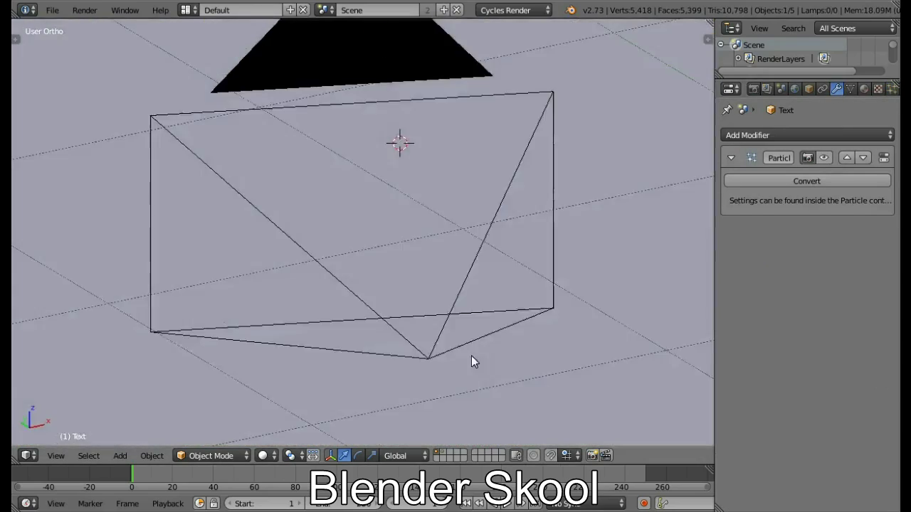
scroll(455, 324, down, 6)
middle_drag(410, 299, 385, 126)
- Examine the emission materials of the two bent light planes standing on either side of the text
right_click(384, 126)
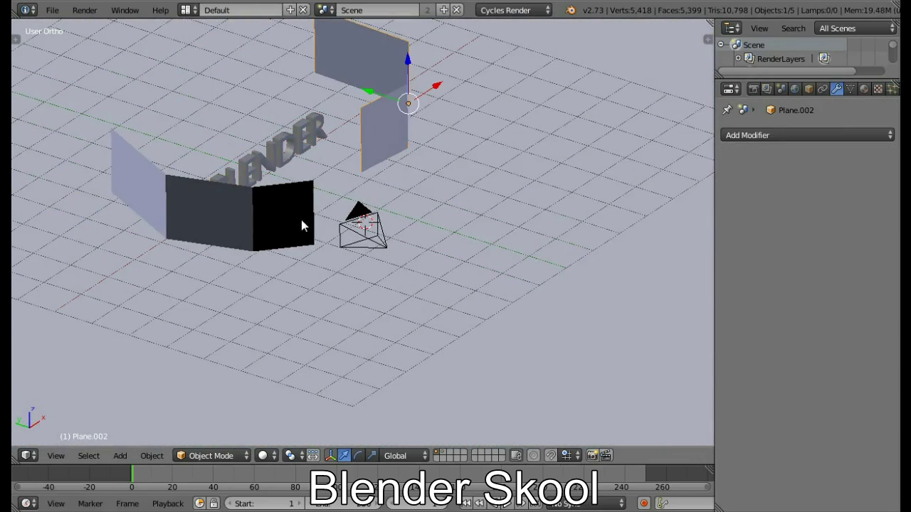
scroll(300, 219, up, 3)
middle_drag(301, 219, 453, 278)
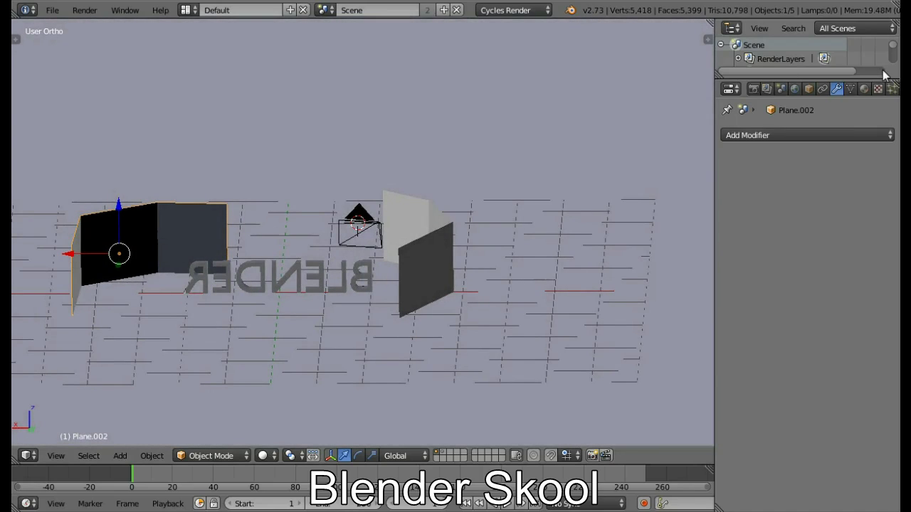
click(864, 89)
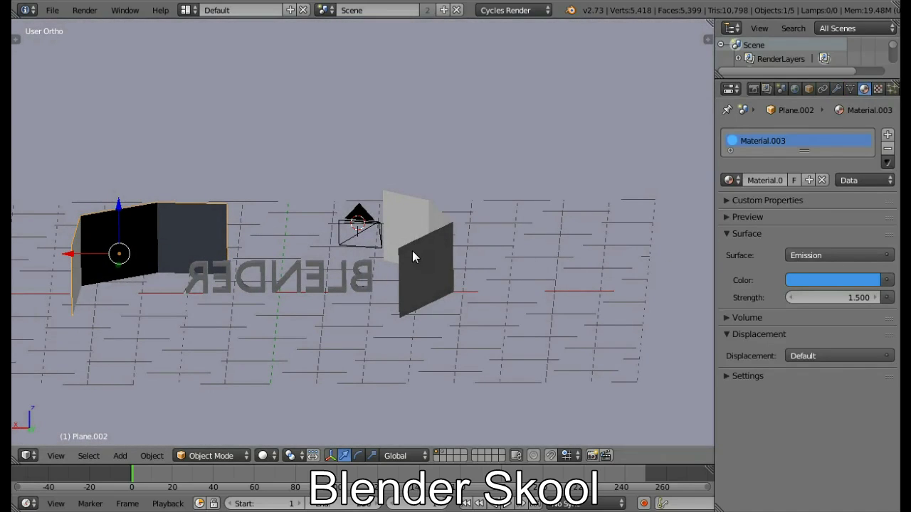
mouse_move(412, 251)
middle_down()
mouse_move(571, 225)
mouse_move(403, 248)
middle_up()
right_click(291, 223)
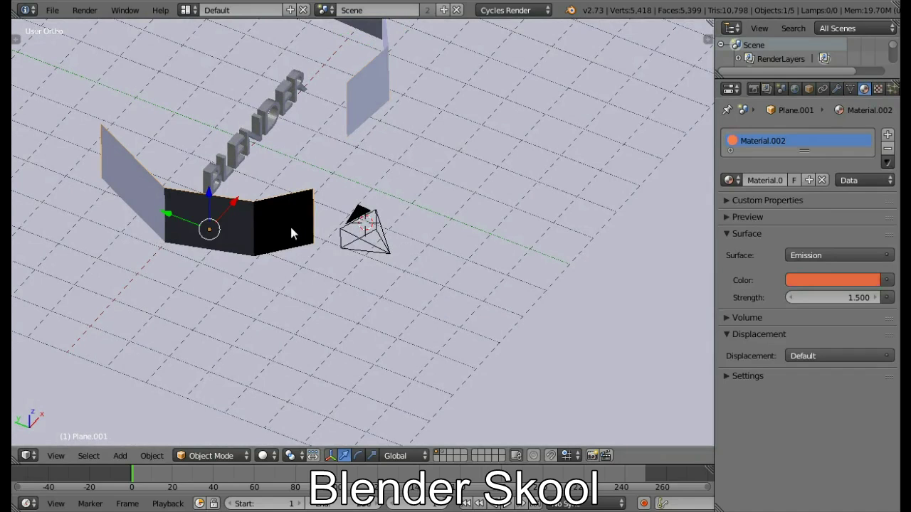
scroll(291, 223, up, 2)
middle_drag(525, 298, 499, 281)
right_click(444, 120)
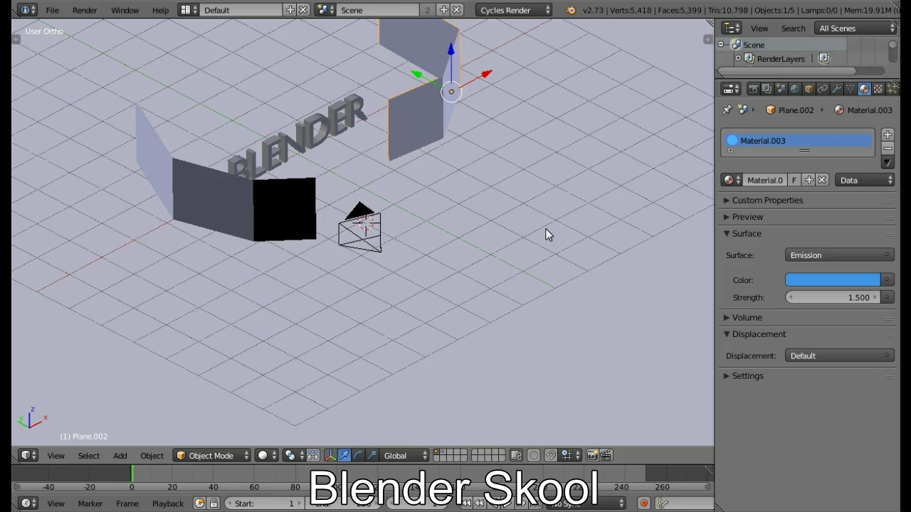
middle_drag(530, 249, 471, 179)
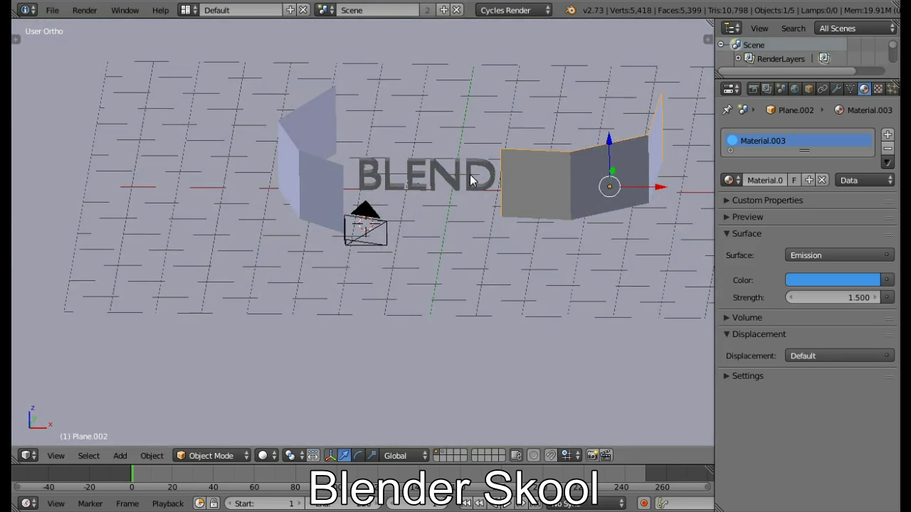
key(alt+Tab)
- Start a new file from the startup scene and delete the default cube
click(52, 13)
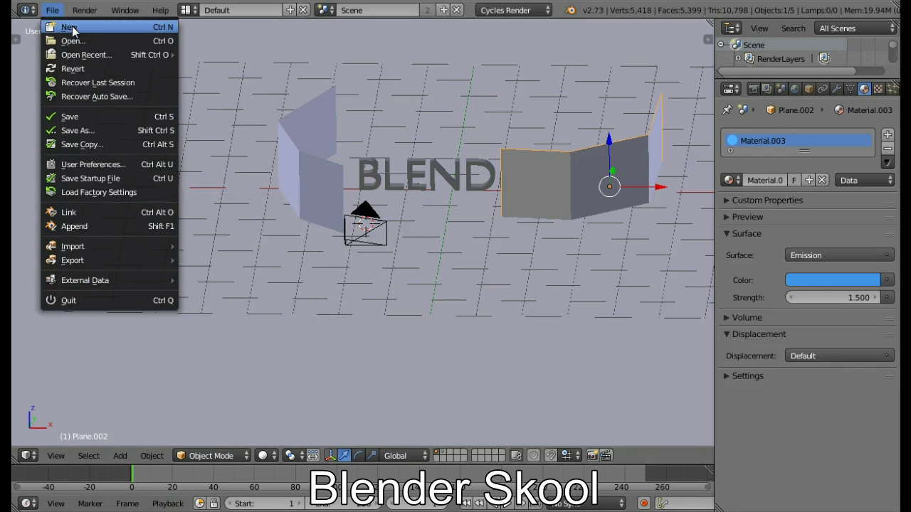
click(71, 25)
key(Return)
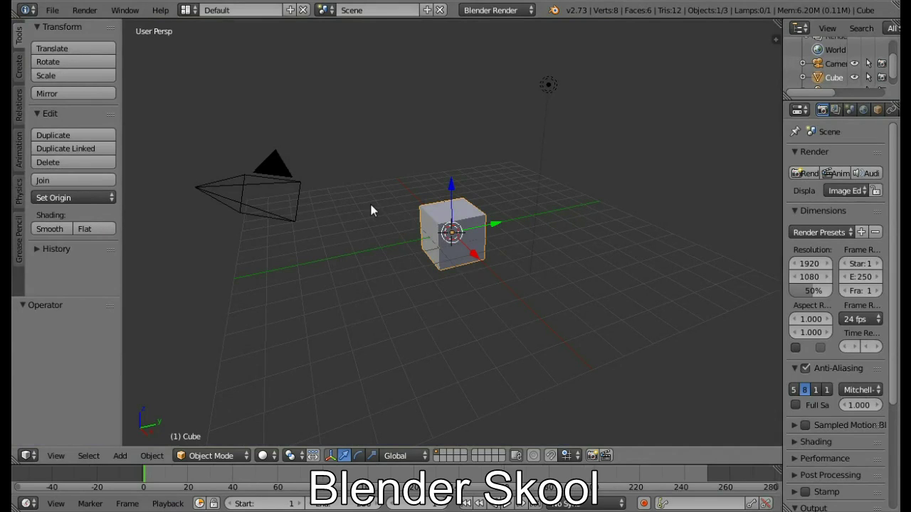
key(x)
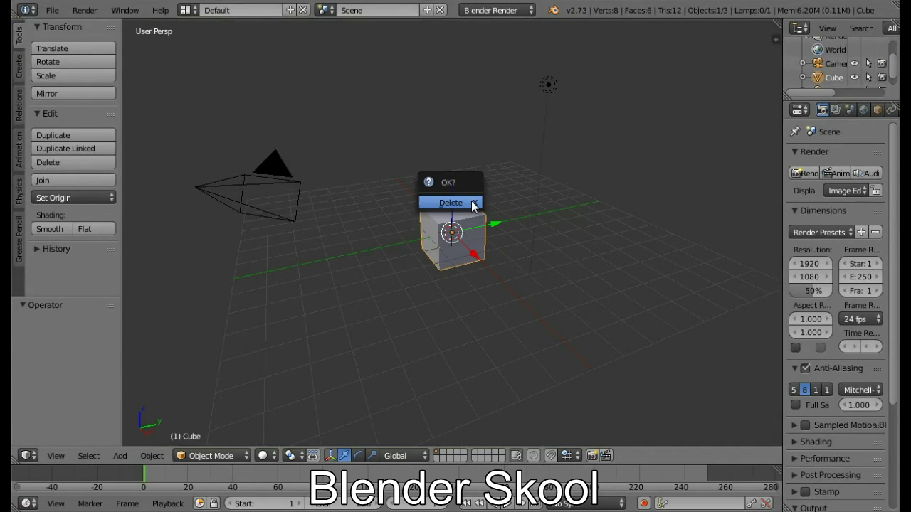
key(Return)
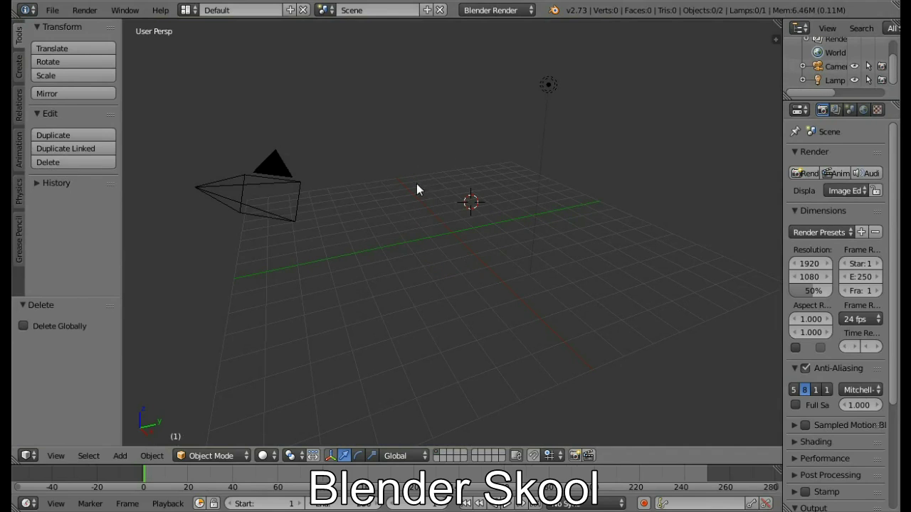
- Hide the tool shelf, add a text object and rotate it 90° about the X axis
key(t)
scroll(412, 150, down, 3)
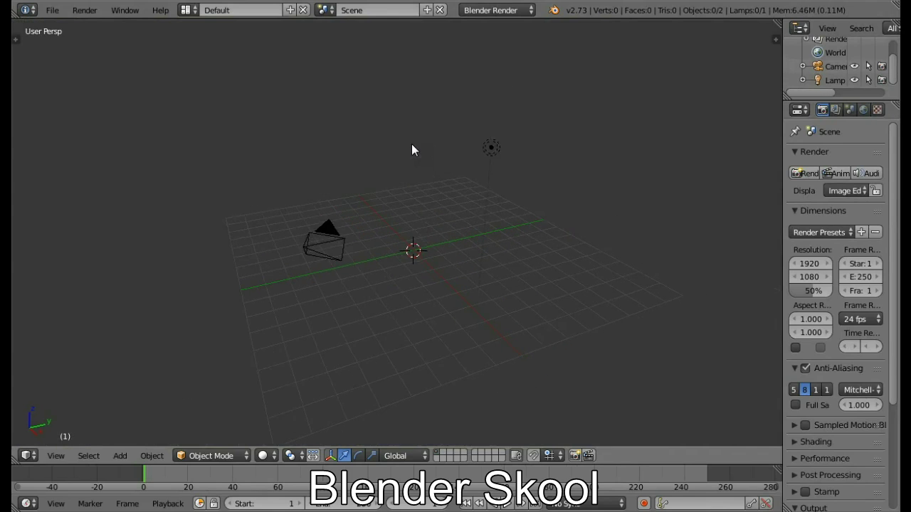
key(shift+a)
click(383, 193)
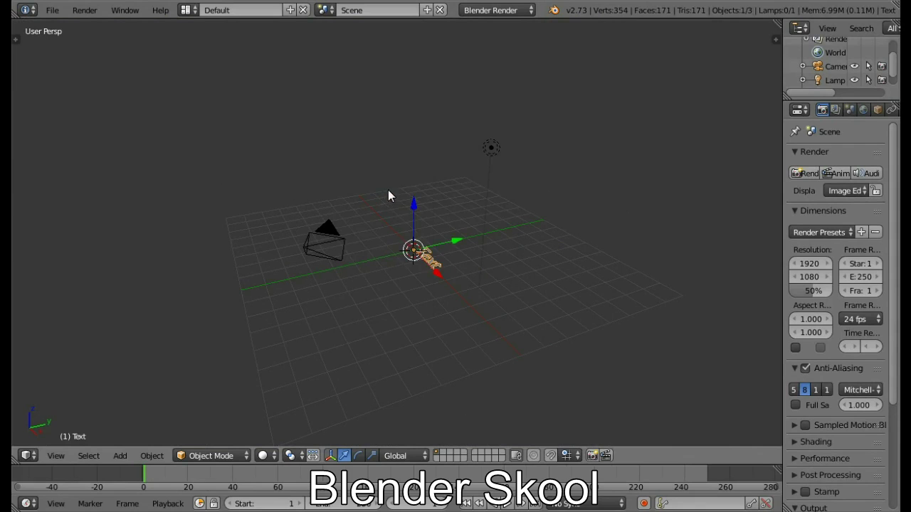
scroll(432, 270, up, 4)
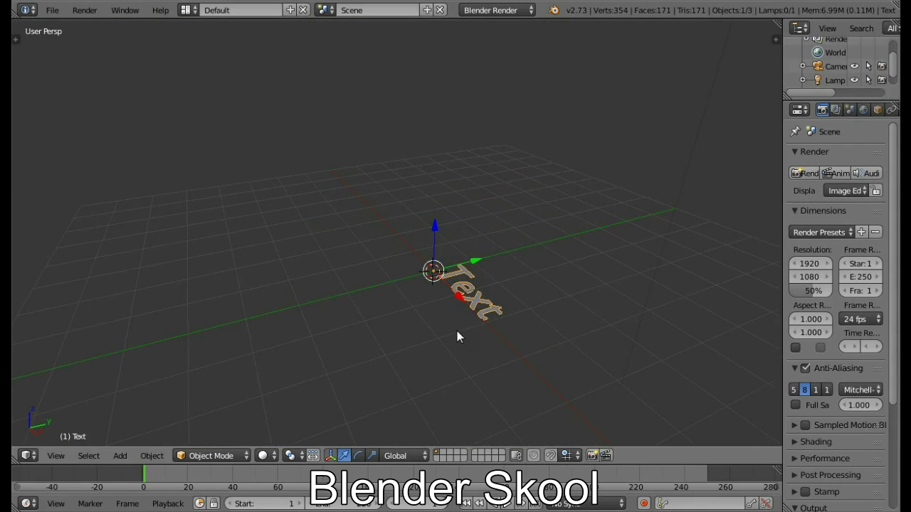
key(r)
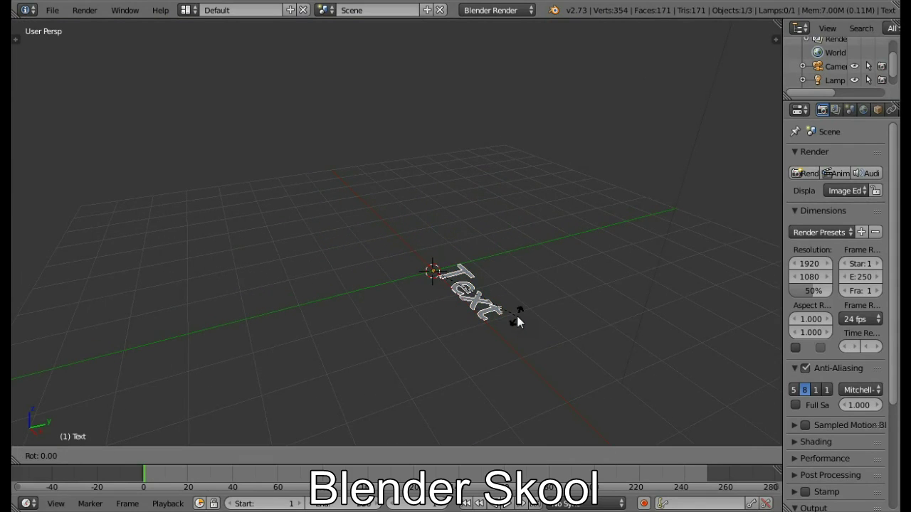
text(x)
text(90)
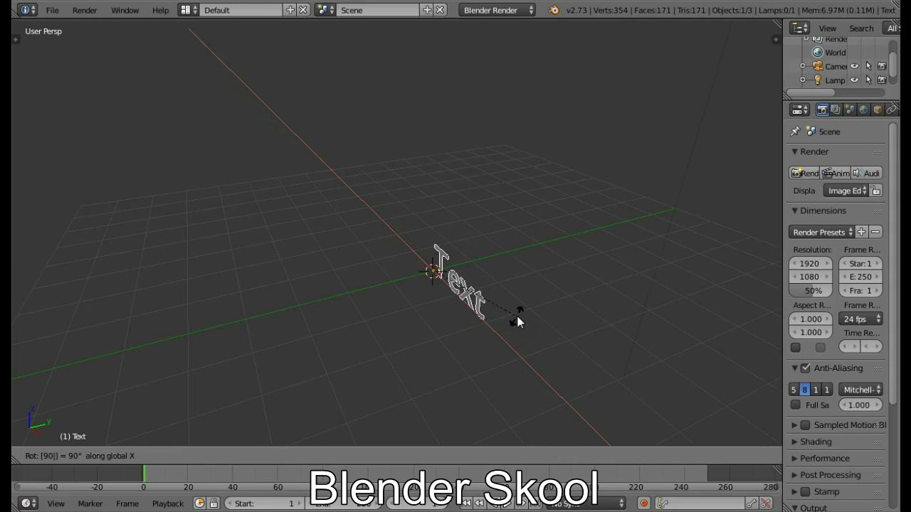
key(Return)
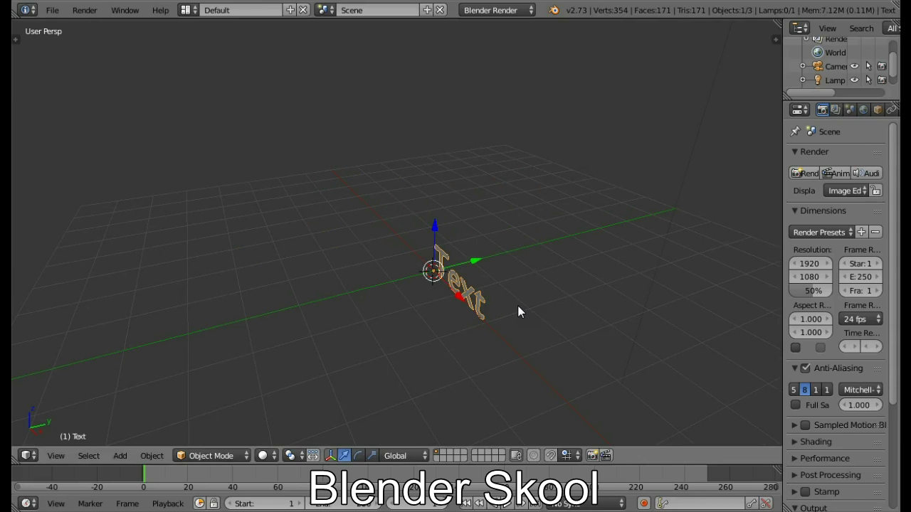
- Enter edit mode on the text object and erase its placeholder text
key(Tab)
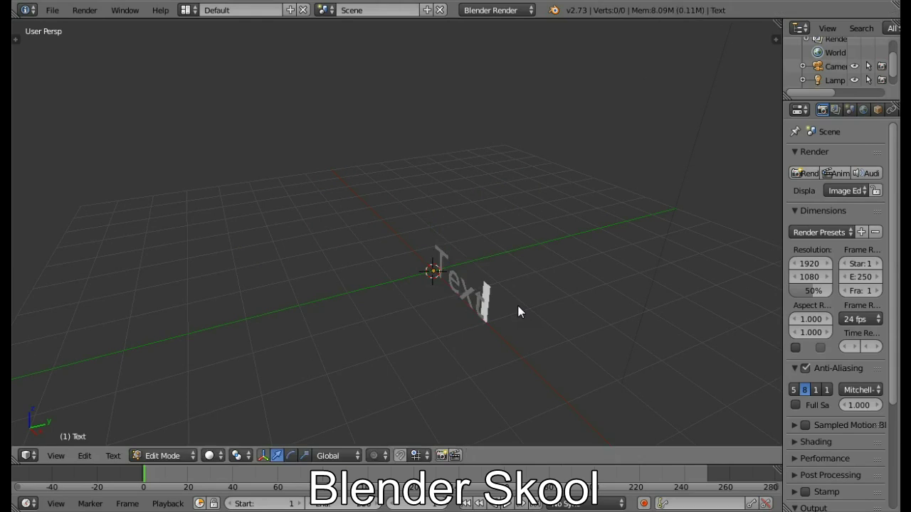
key(BackSpace)
key(BackSpace)
key(BackSpace)
key(BackSpace)
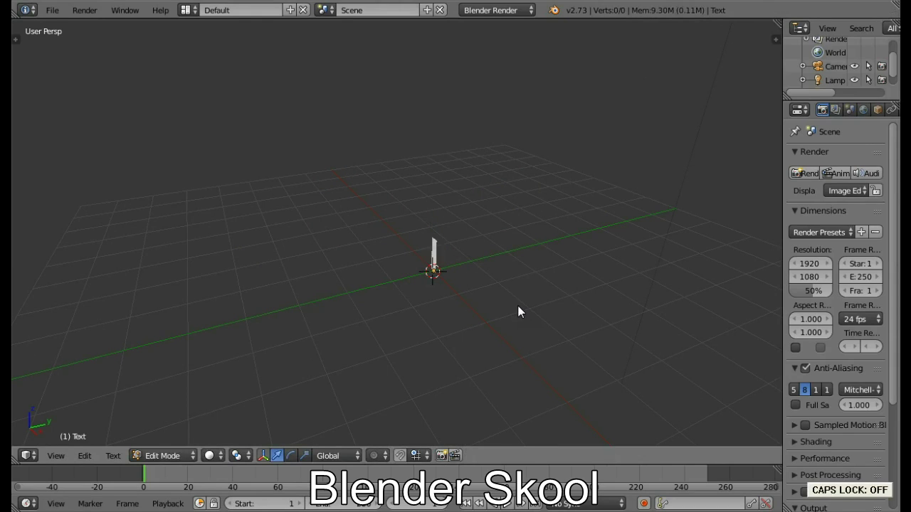
text(blender)
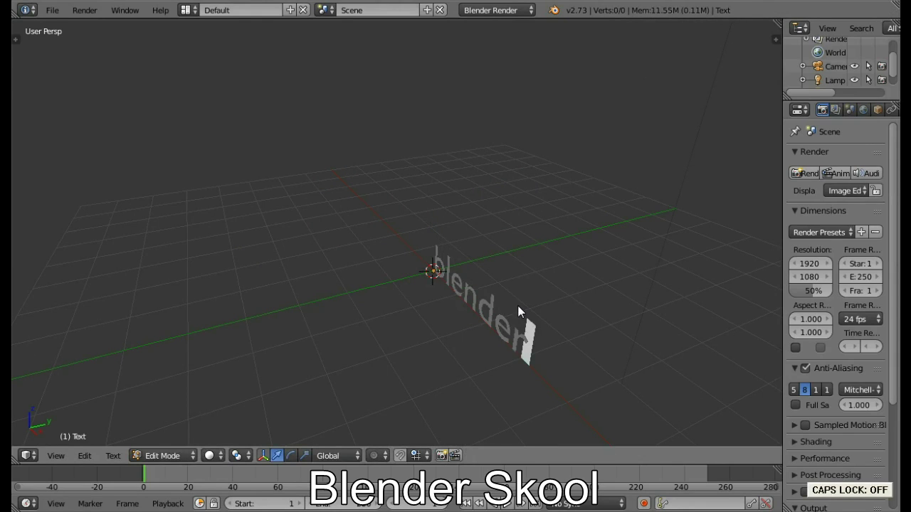
key(BackSpace)
key(BackSpace)
key(BackSpace)
key(BackSpace)
key(BackSpace)
key(BackSpace)
key(BackSpace)
- Enter BLENDER in capital letters as the object's text and return to object mode
key(Caps_Lock)
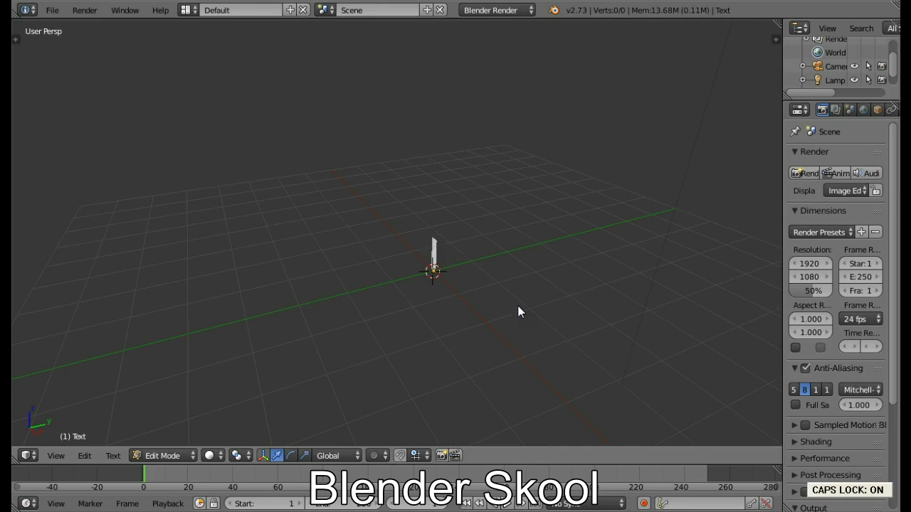
text(BLENDER)
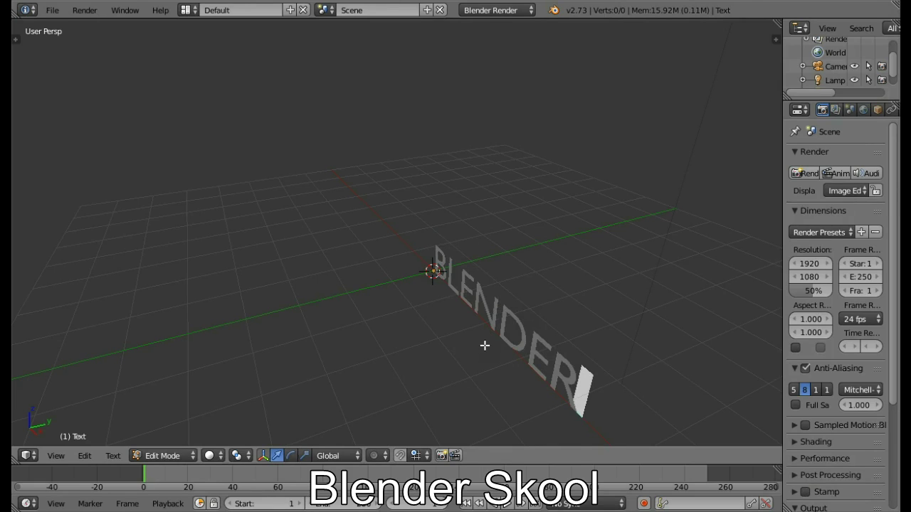
key(Tab)
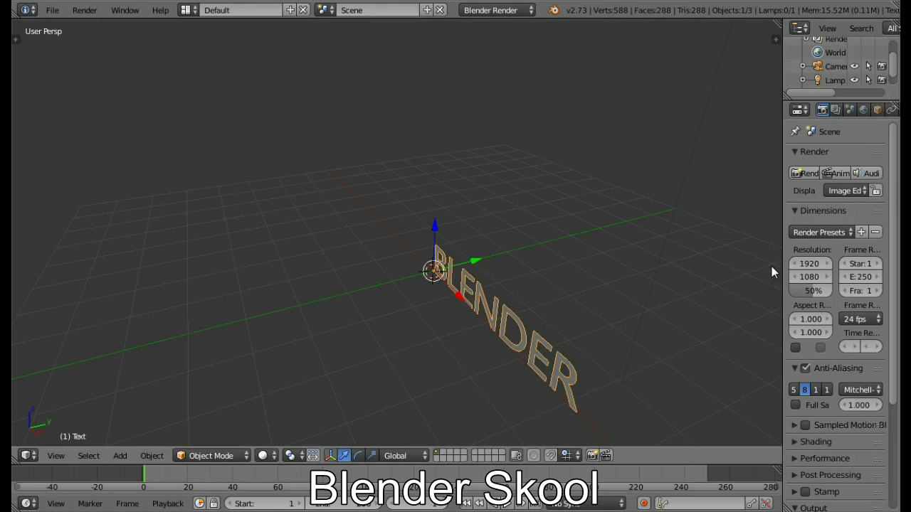
- Widen the properties area and set the text's extrude value to 0.1
drag(782, 256, 700, 261)
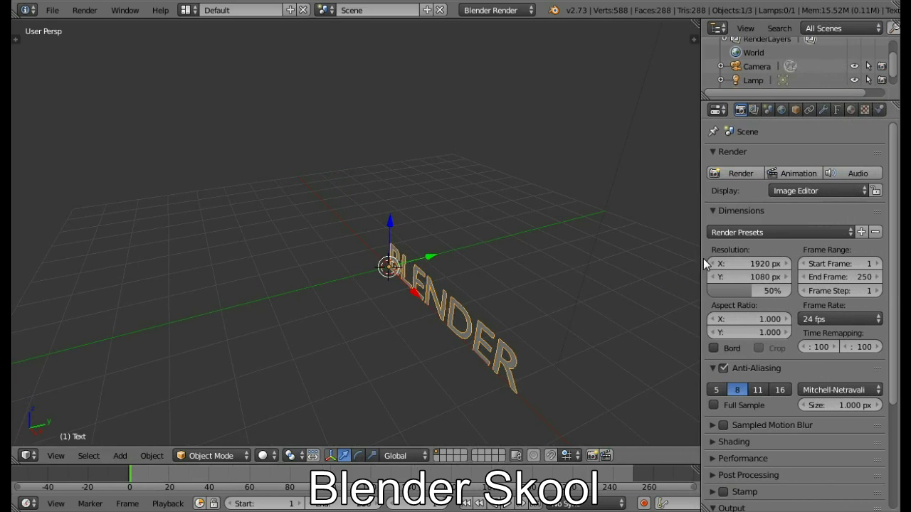
click(836, 110)
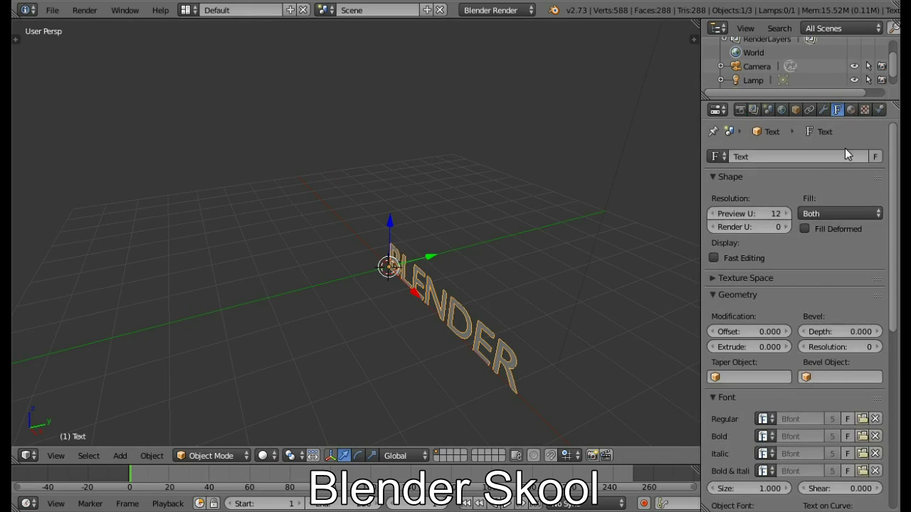
click(747, 346)
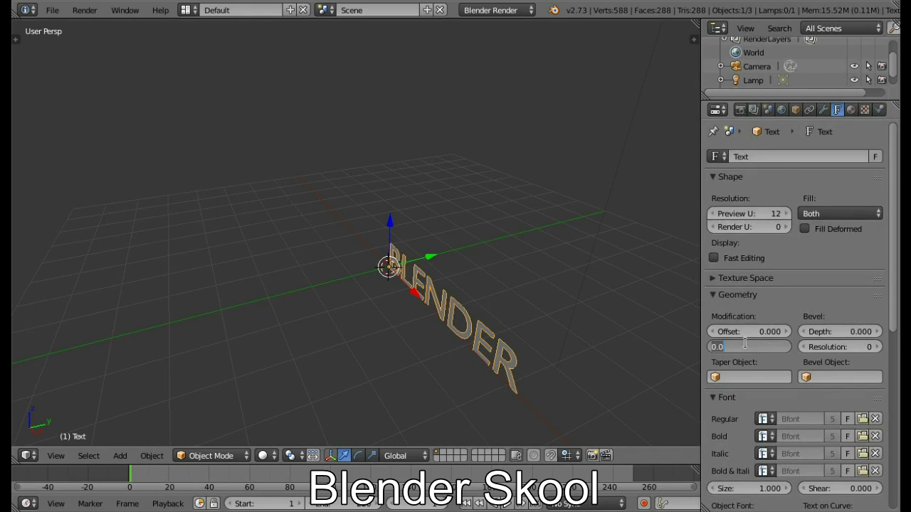
text(0.1)
key(Return)
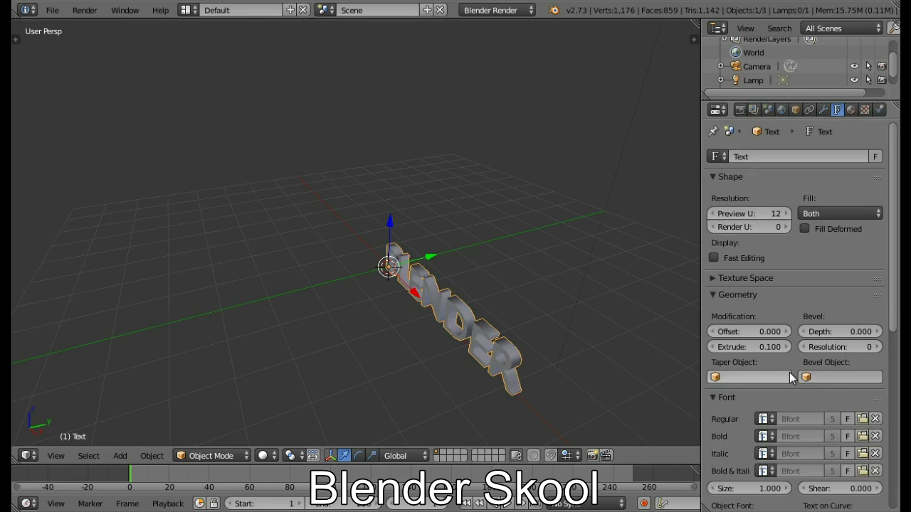
scroll(801, 336, down, 5)
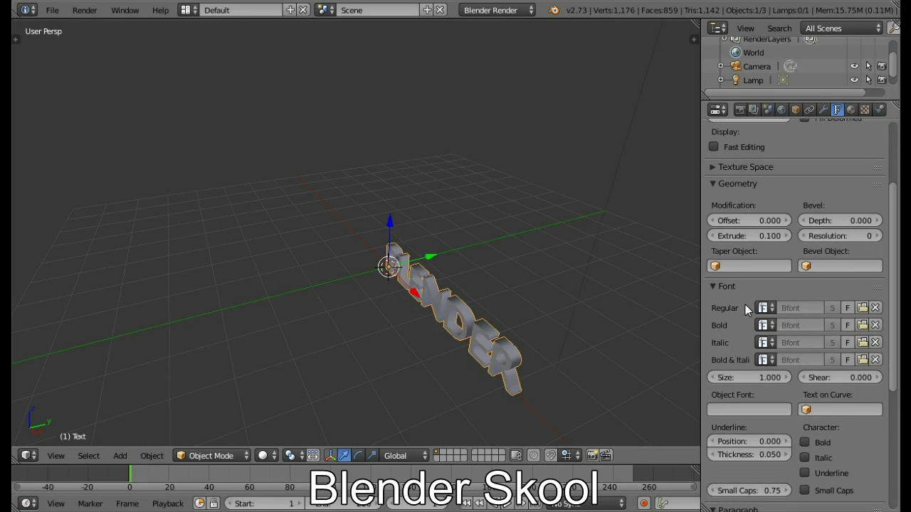
click(862, 308)
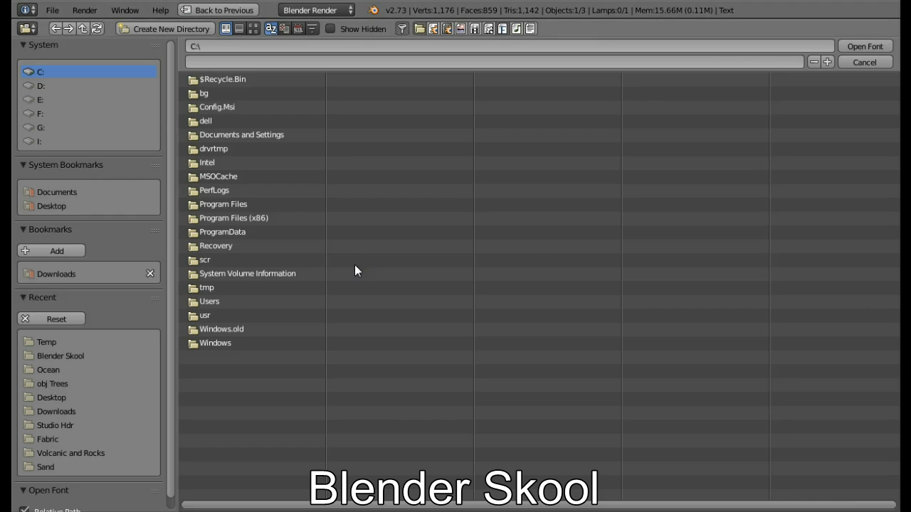
key(Escape)
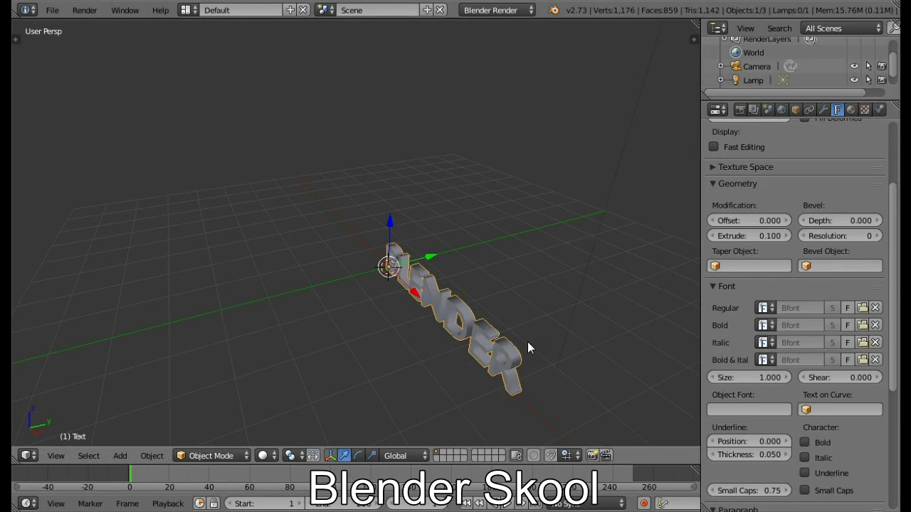
- Set the text's paragraph alignment to Center
scroll(855, 317, down, 7)
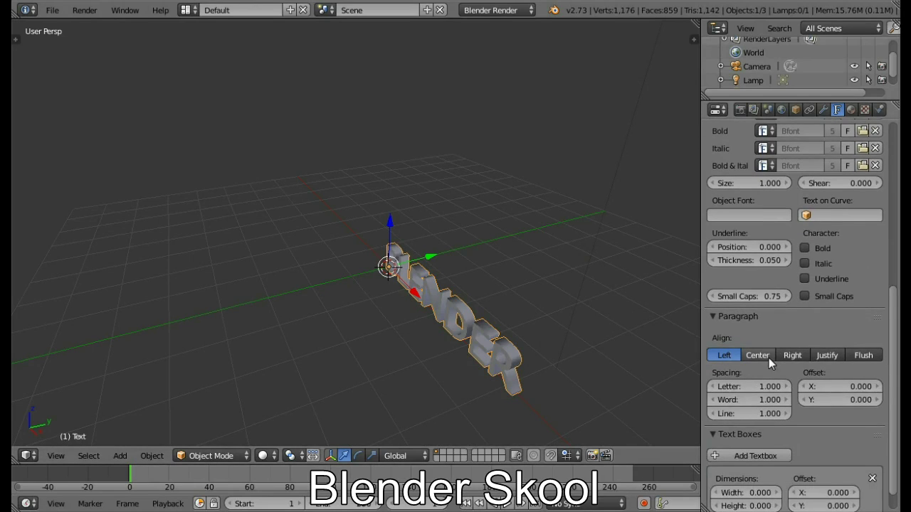
click(768, 358)
scroll(505, 362, down, 2)
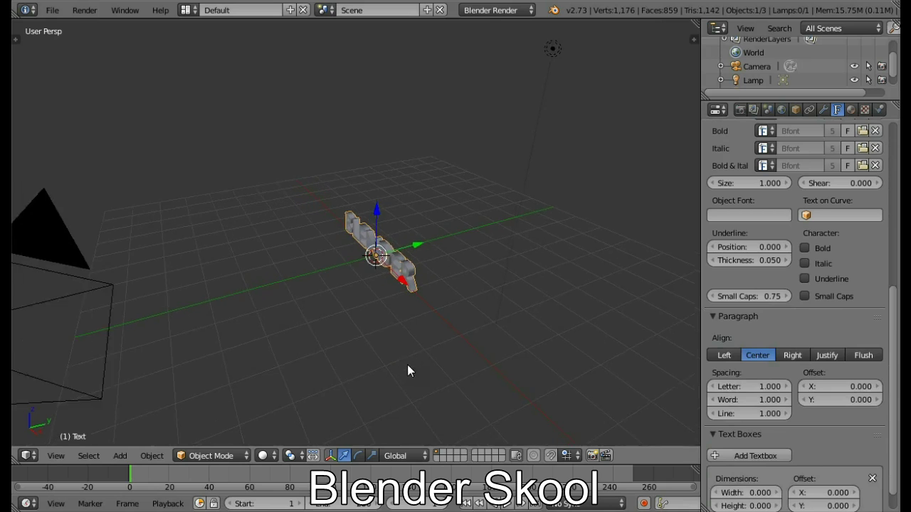
middle_drag(406, 370, 490, 358)
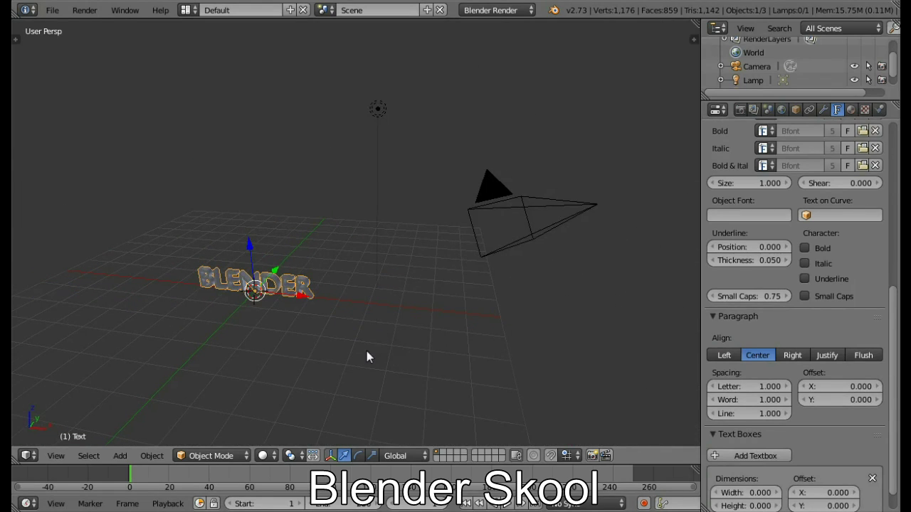
scroll(367, 341, down, 1)
shift+middle_drag(367, 331, 441, 299)
scroll(644, 298, up, 3)
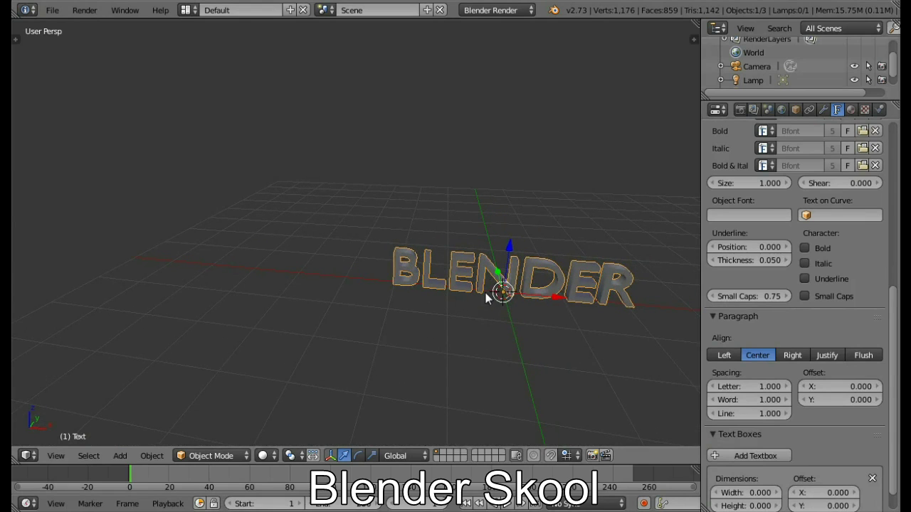
- Switch to the empty second layer and add a UV sphere
key(Delete)
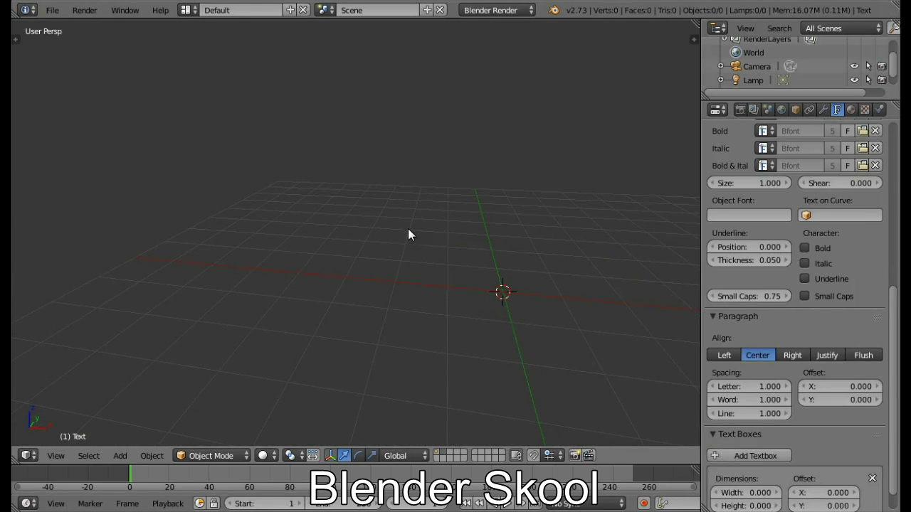
key(shift+a)
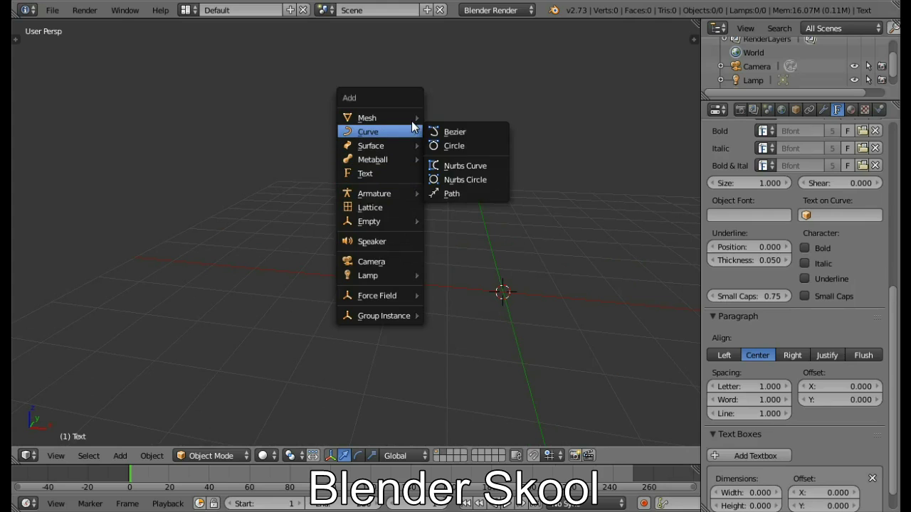
mouse_move(418, 118)
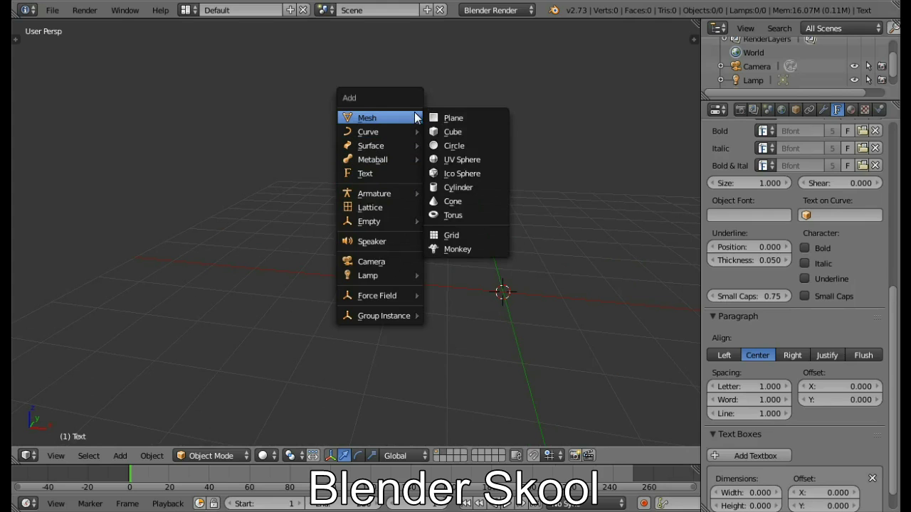
click(459, 160)
- Give the new UV sphere 16 segments and 8 rings, and shade it smooth
key(t)
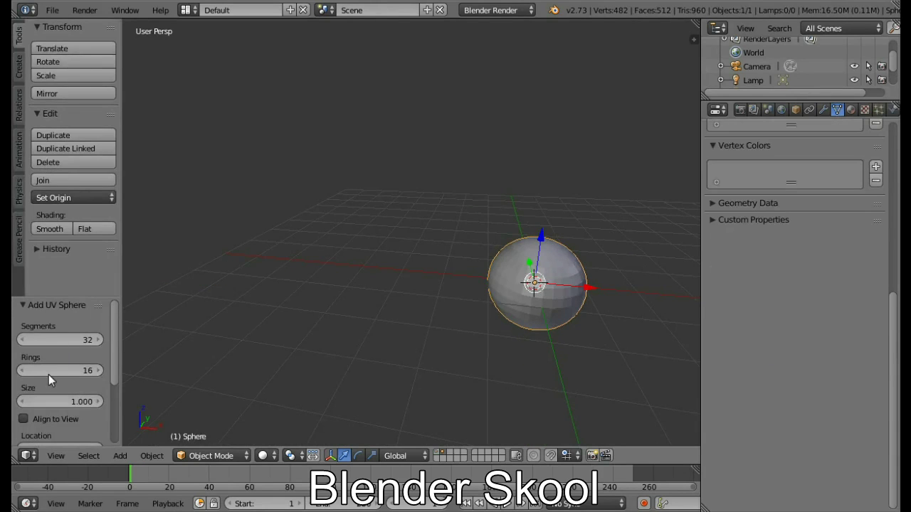
click(50, 338)
text(16)
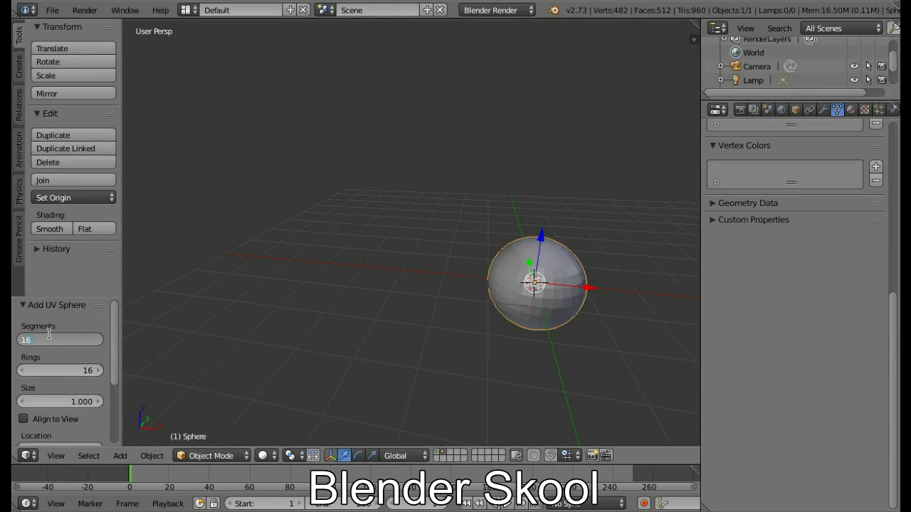
key(Tab)
text(8)
key(Return)
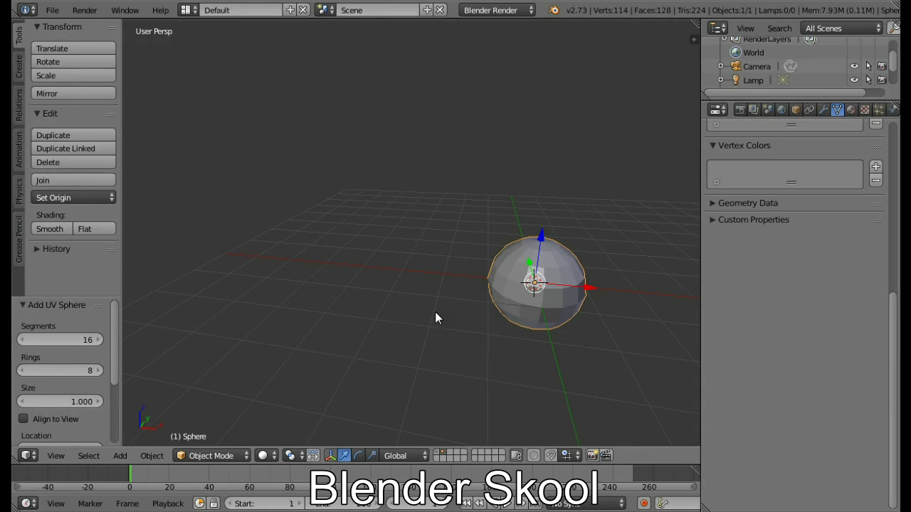
click(53, 228)
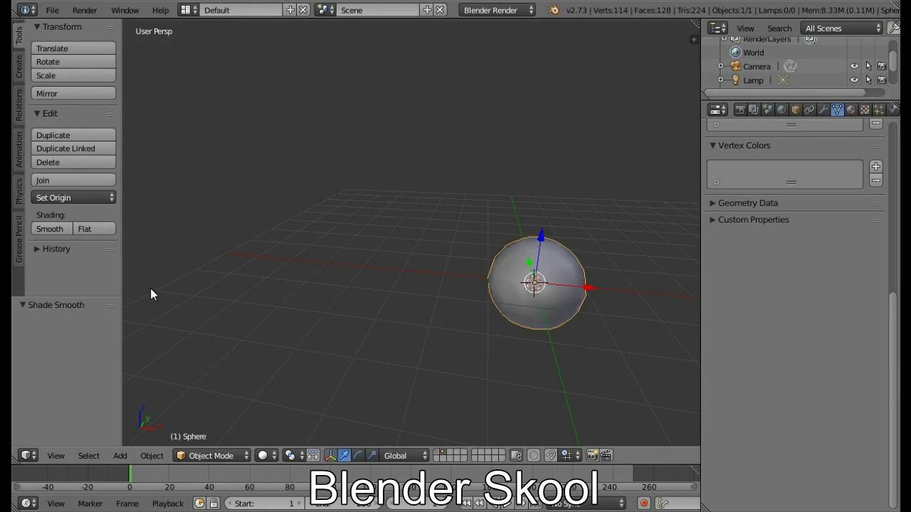
key(t)
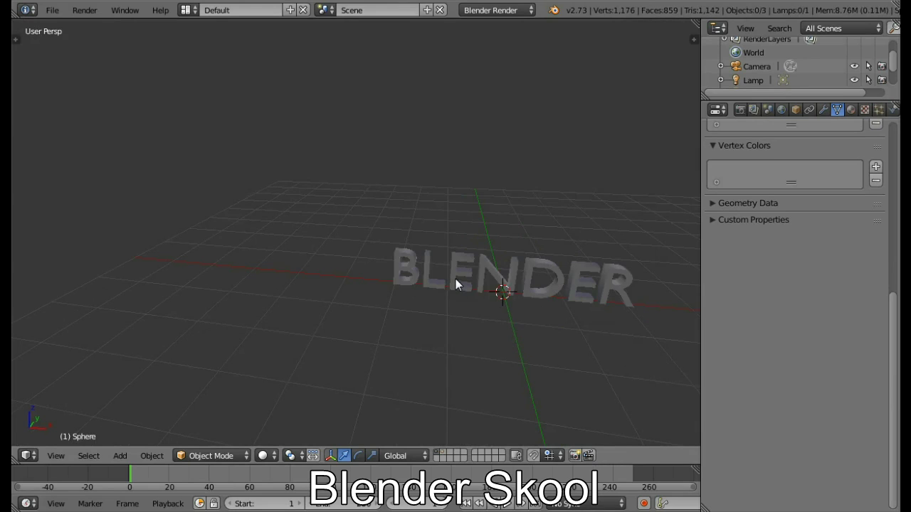
- Return to the first layer and select the BLENDER text object
right_click(468, 258)
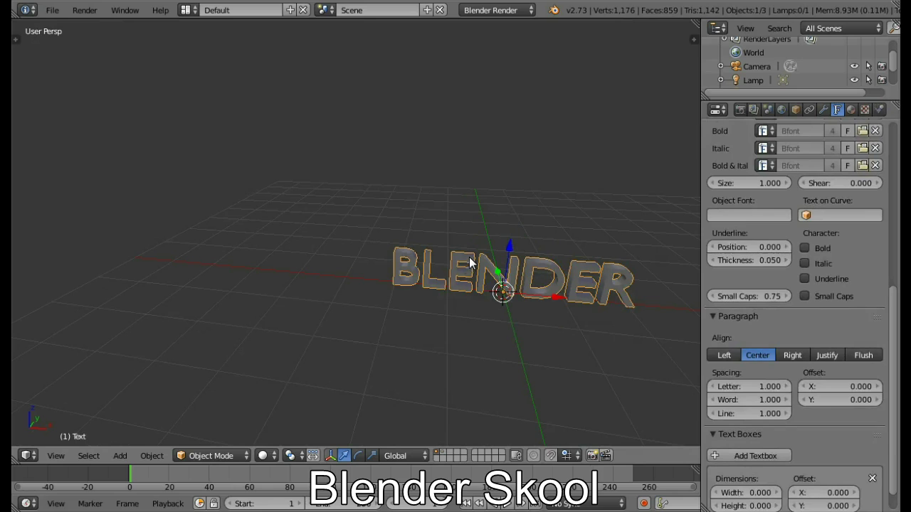
scroll(829, 262, up, 8)
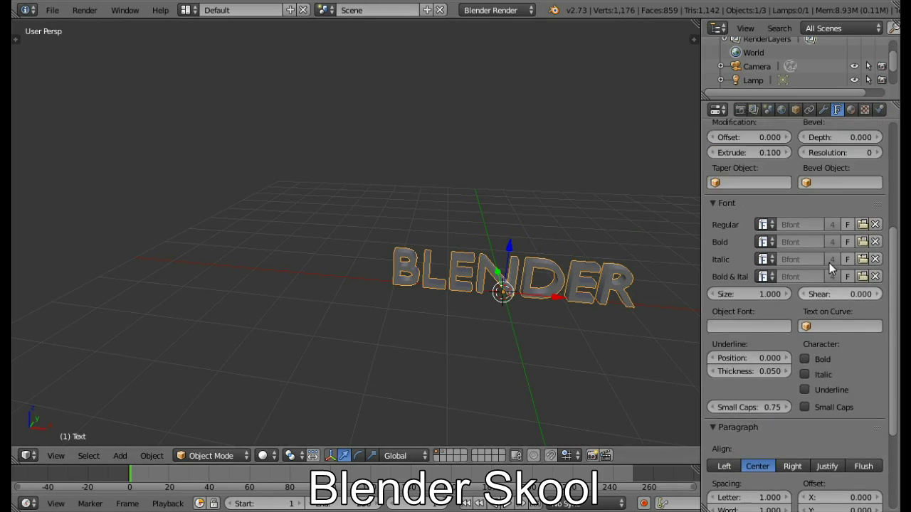
scroll(860, 177, up, 3)
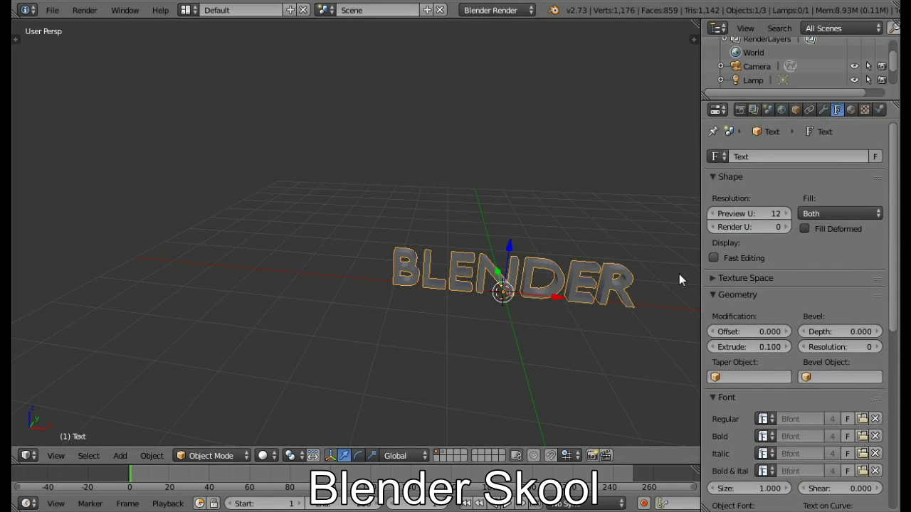
- Delete the final R of the text in edit mode, re-enter it as a capital and return to object mode
key(Tab)
key(BackSpace)
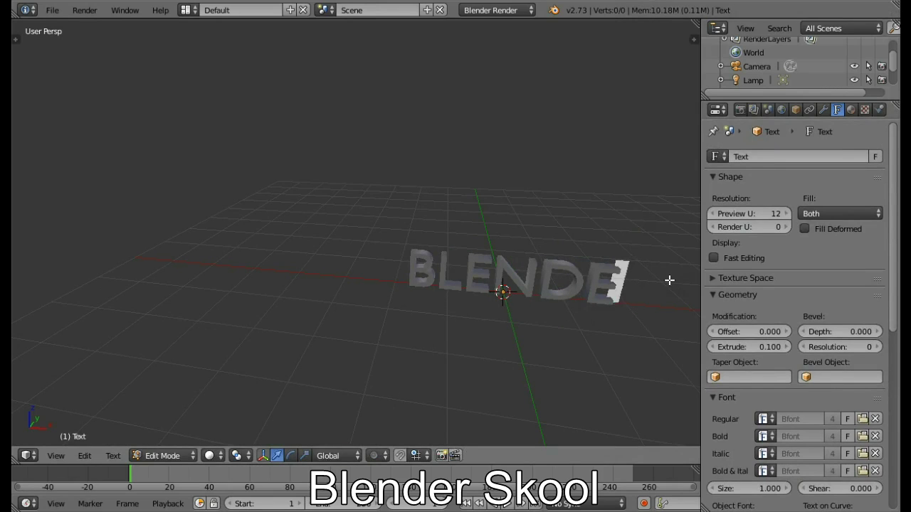
key(Caps_Lock)
text(r)
key(BackSpace)
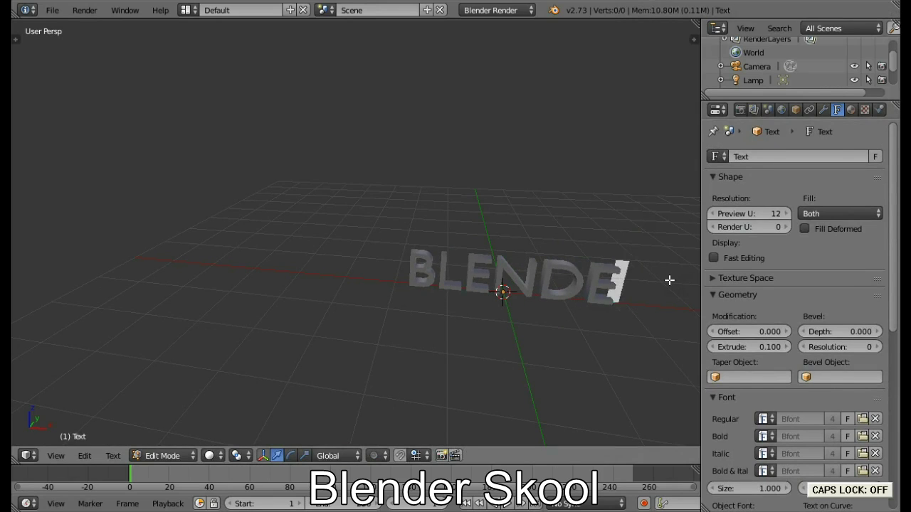
text(r)
key(BackSpace)
key(Caps_Lock)
text(R)
key(Caps_Lock)
key(Tab)
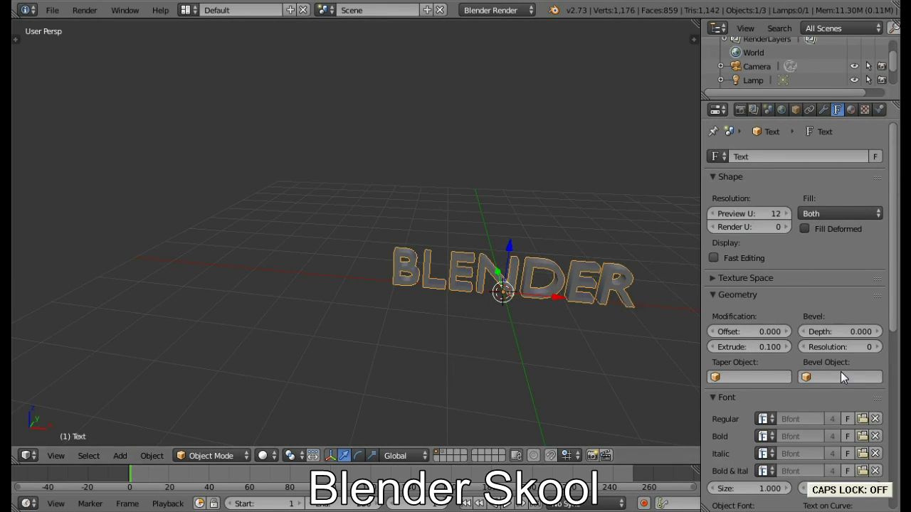
- Convert the BLENDER text object to a mesh and enter edit mode on it
key(alt+c)
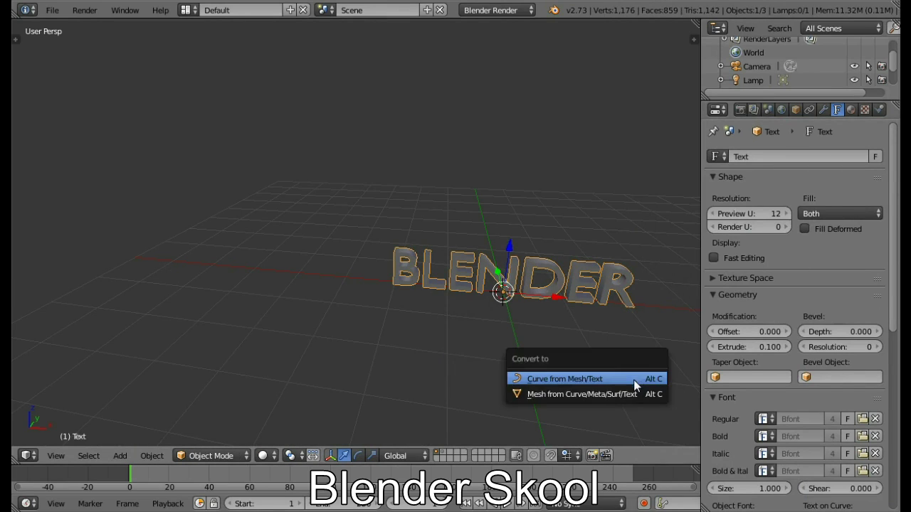
click(617, 396)
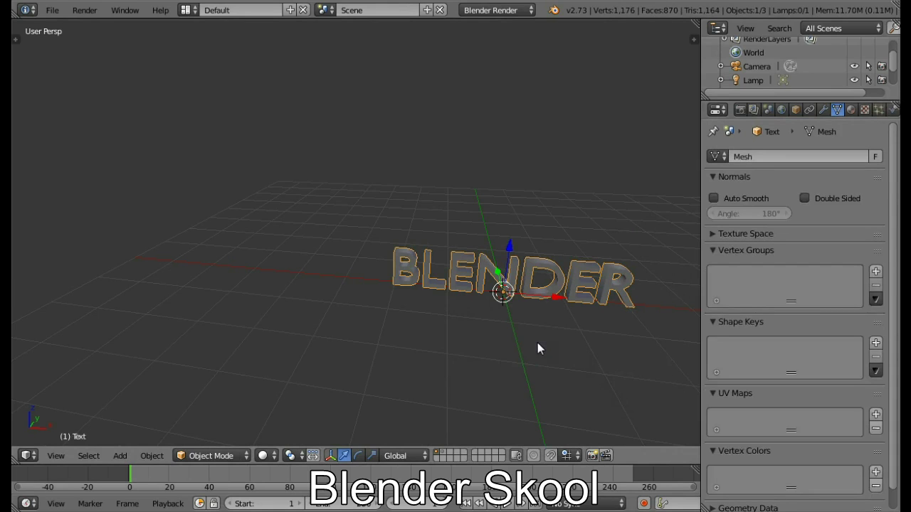
key(Tab)
- Switch the 3D view from perspective to orthographic while keeping the lettering mesh in edit mode
middle_drag(563, 340, 331, 198)
click(56, 456)
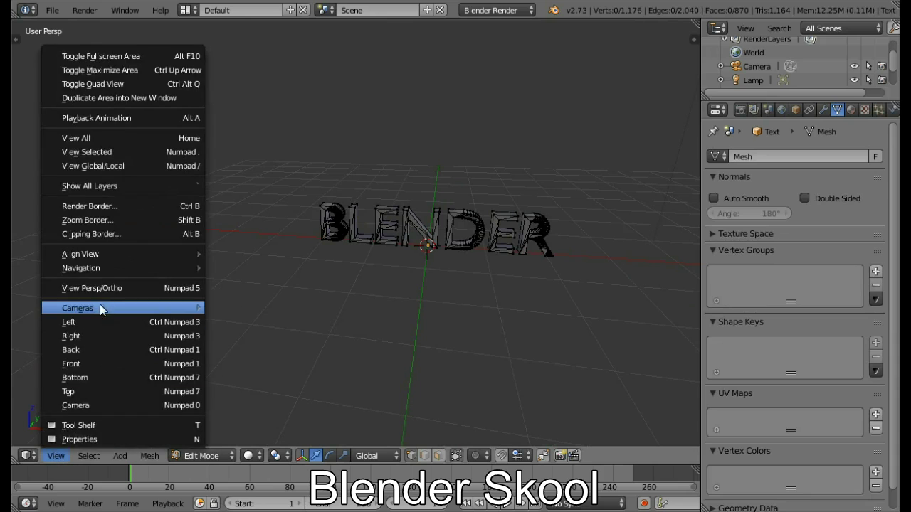
click(106, 290)
mouse_move(404, 297)
middle_down()
mouse_move(424, 318)
mouse_move(314, 347)
middle_up()
key(Tab)
key(Tab)
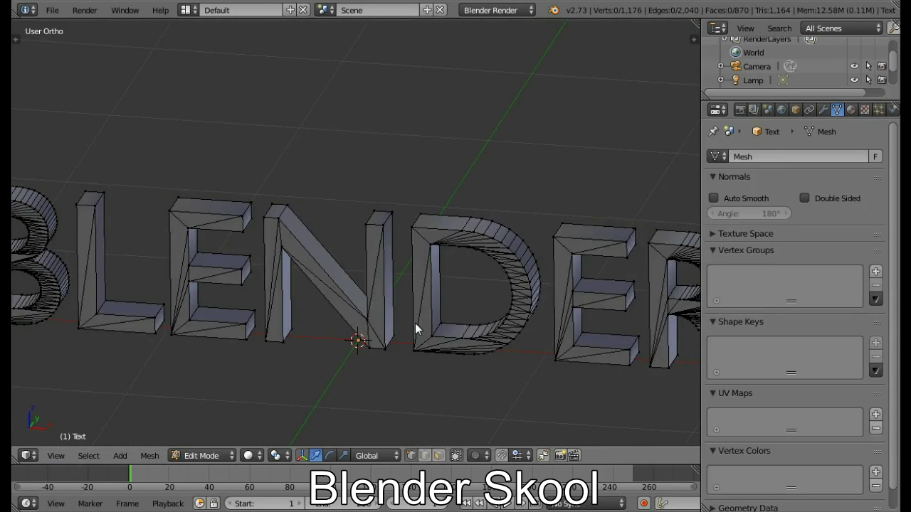
scroll(417, 325, down, 4)
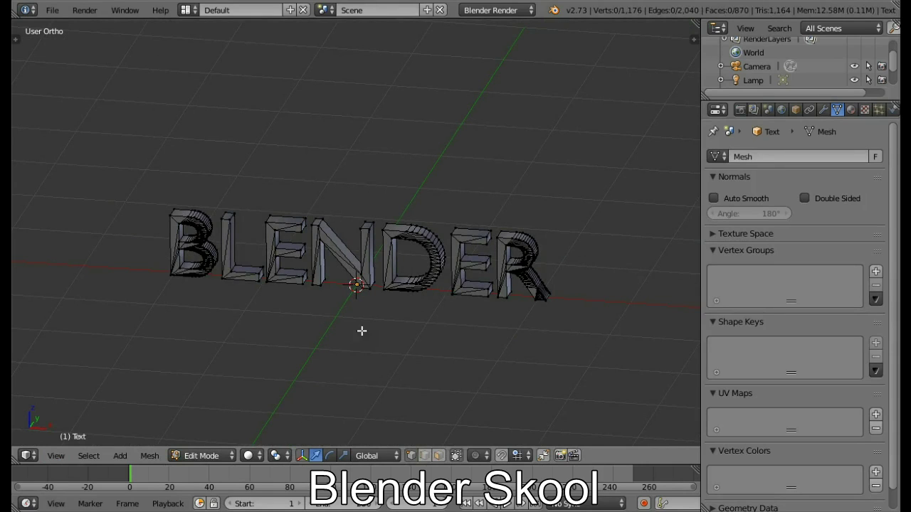
- Select all vertices of the lettering mesh, remove the doubles and return to object mode
key(a)
key(a)
key(a)
key(t)
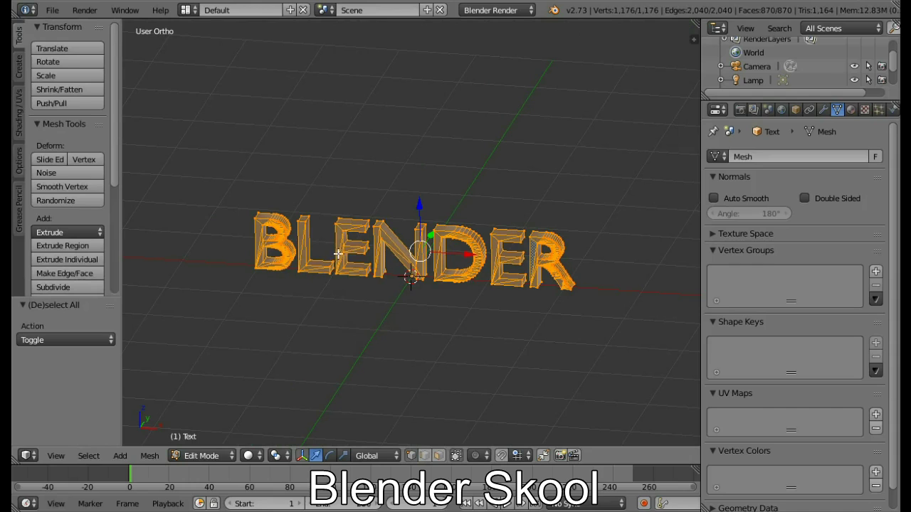
scroll(55, 222, down, 6)
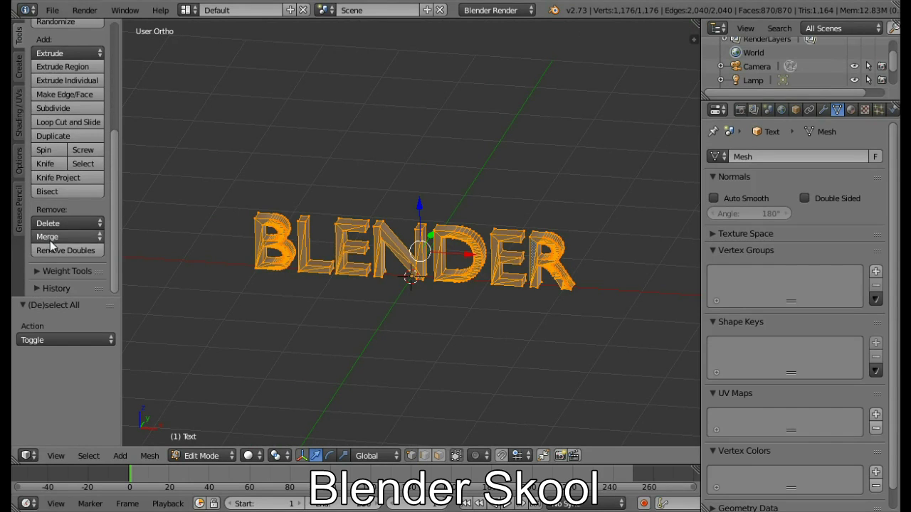
click(51, 249)
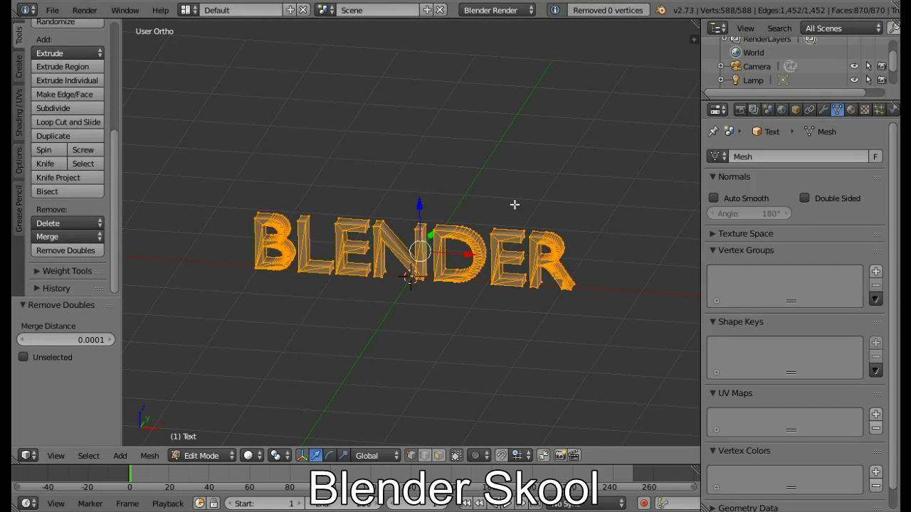
key(t)
scroll(397, 231, up, 3)
key(Caps_Lock)
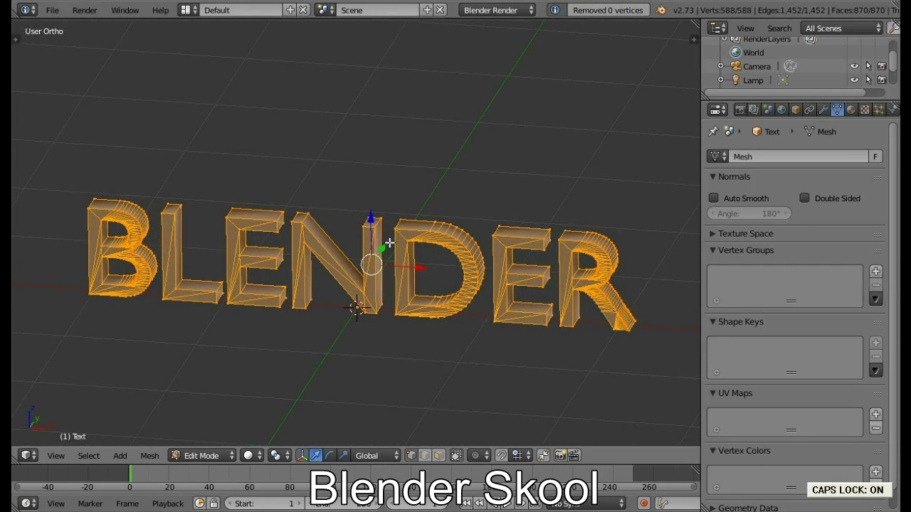
key(Tab)
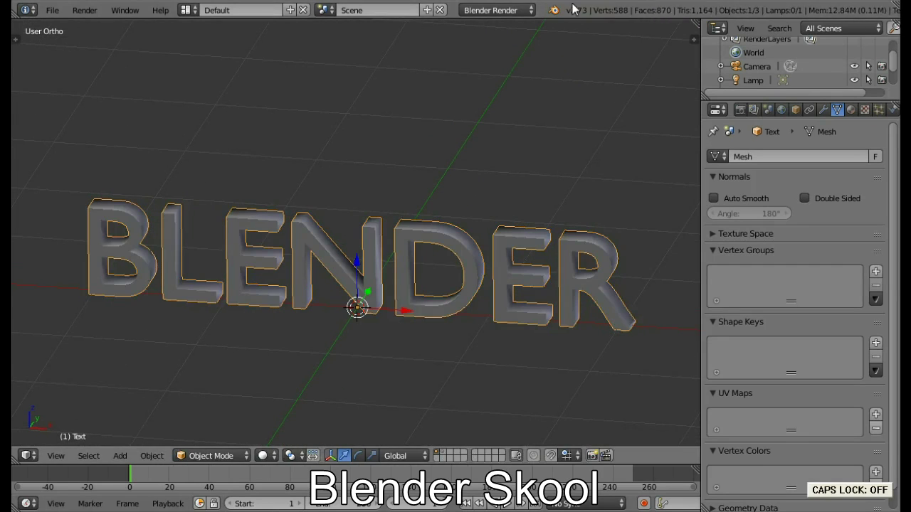
- Apply flat shading to the BLENDER mesh
scroll(439, 203, up, 3)
middle_drag(439, 203, 392, 197)
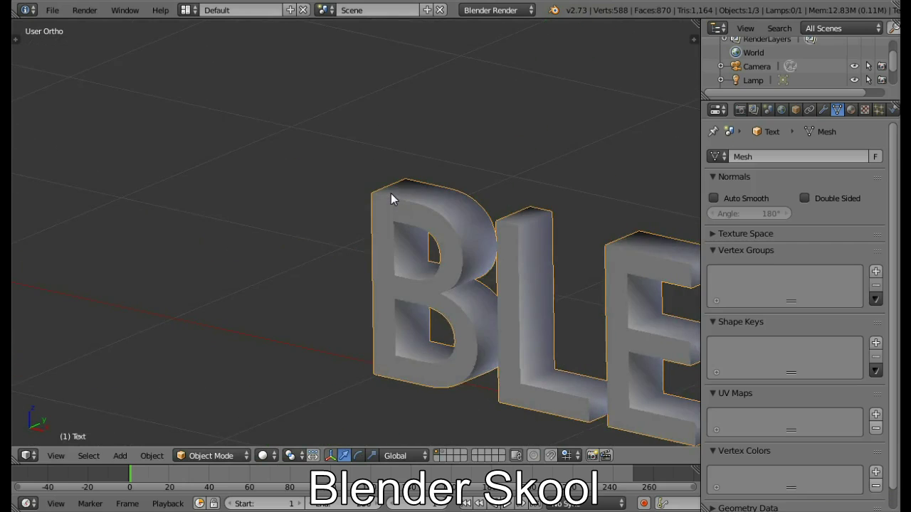
scroll(379, 218, down, 3)
key(t)
click(91, 50)
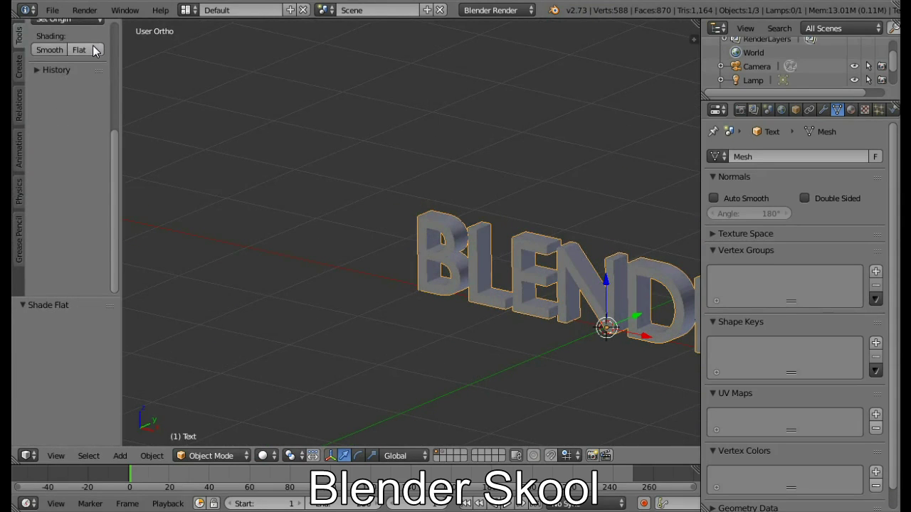
key(t)
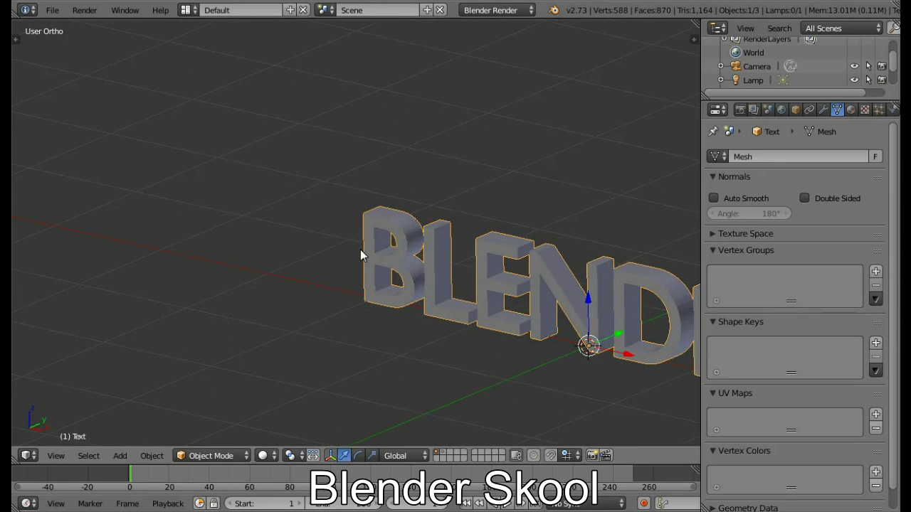
shift+middle_drag(501, 286, 313, 280)
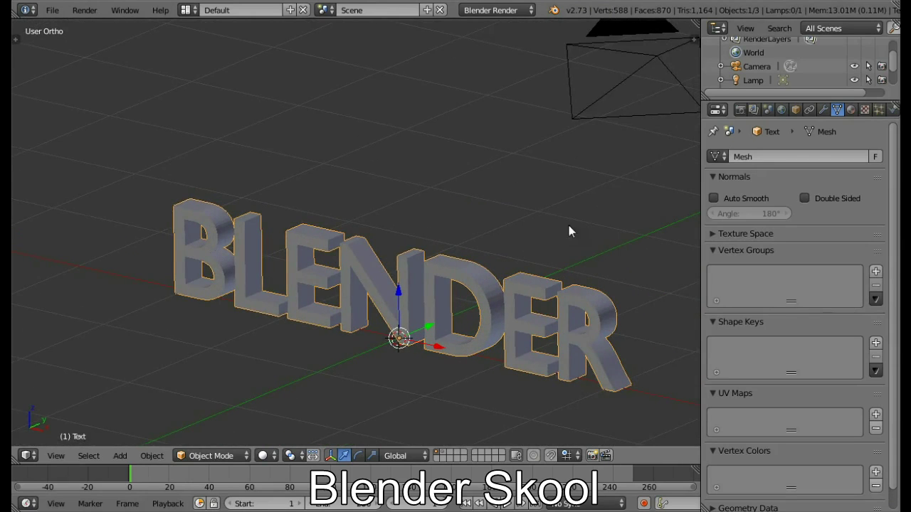
- Add a Remesh modifier to the lettering, turn off Remove Disconnected Pieces and set the octree depth to 7
click(823, 109)
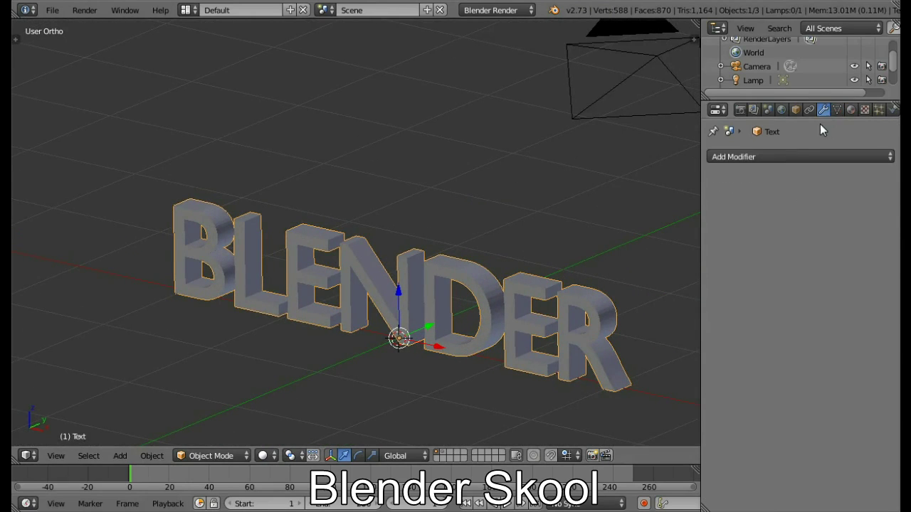
click(794, 158)
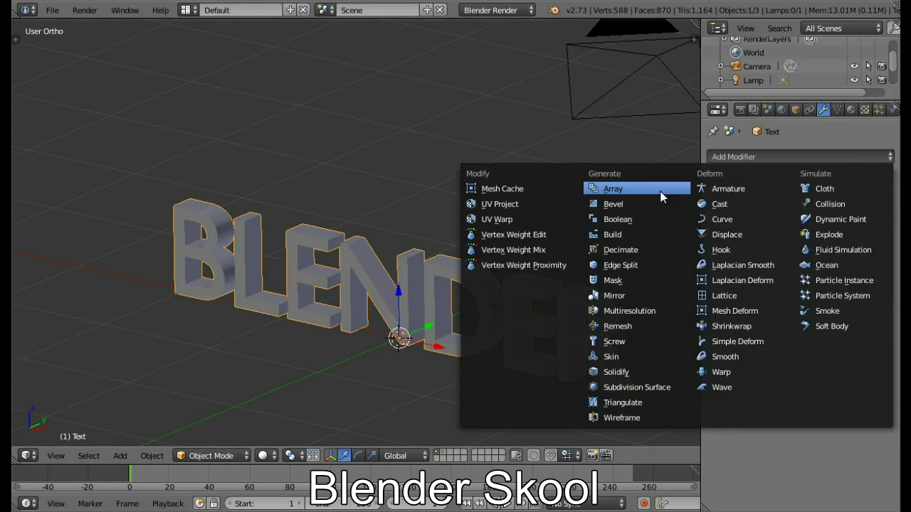
click(655, 327)
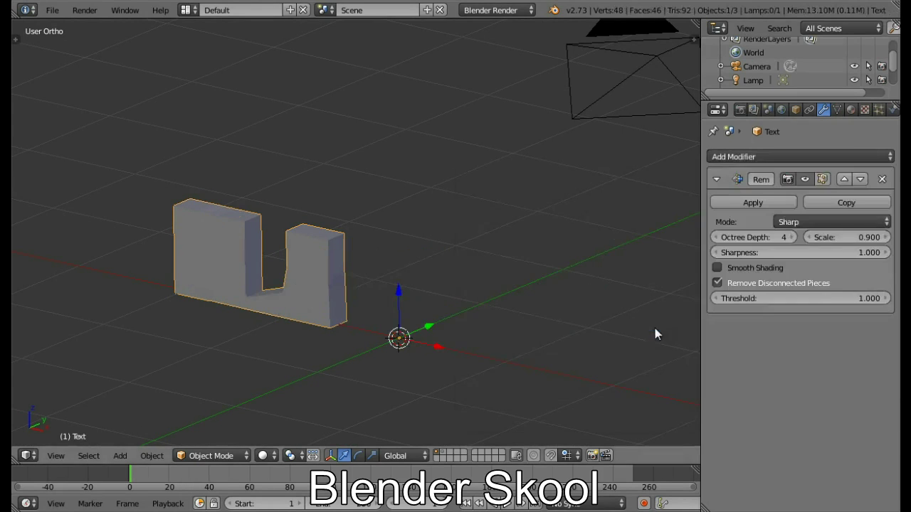
click(717, 282)
click(791, 237)
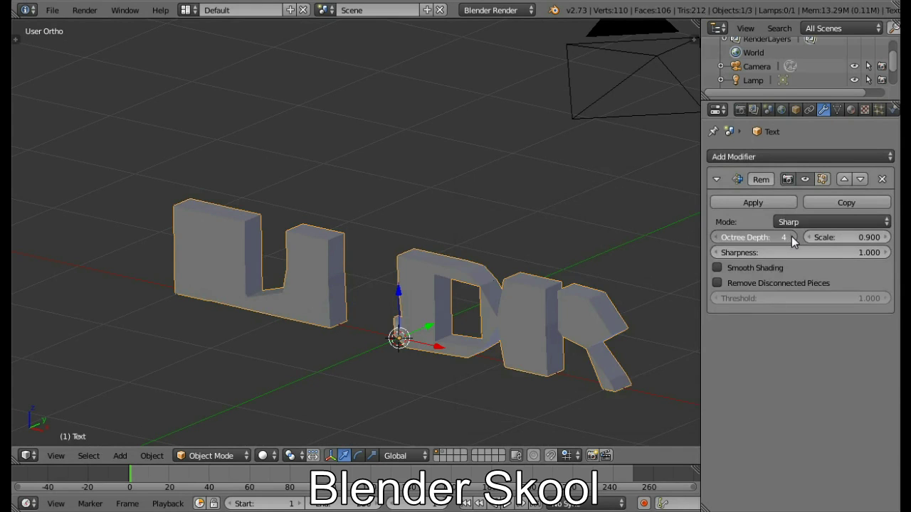
click(791, 236)
click(791, 237)
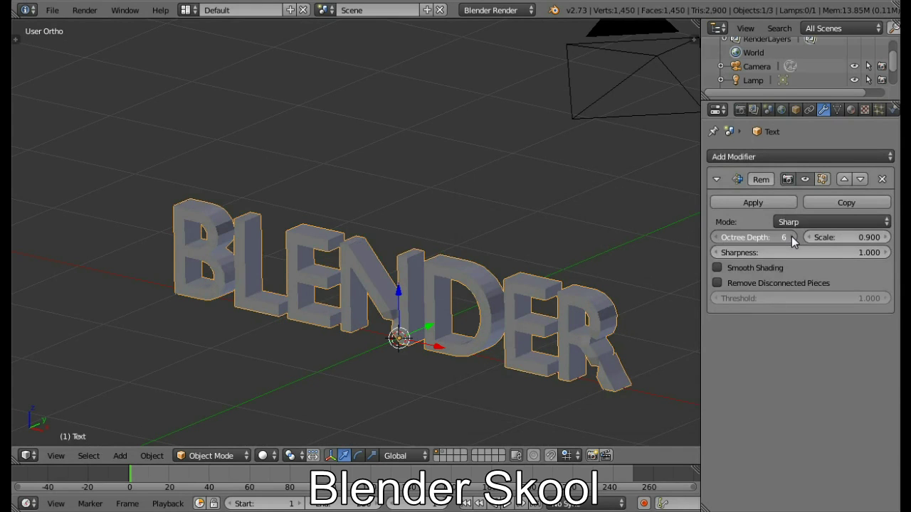
- Remove doubles from the lettering's vertices in edit mode and return to object mode
middle_drag(359, 340, 375, 349)
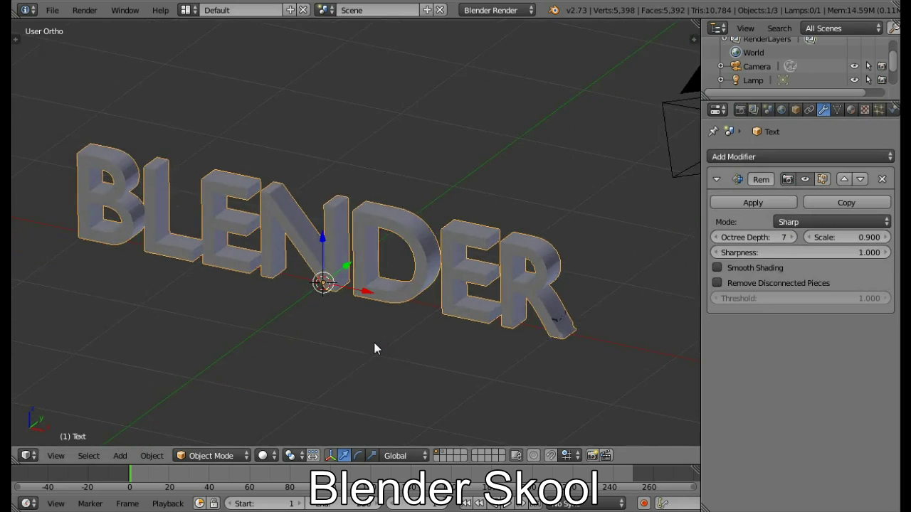
scroll(374, 341, up, 3)
key(Tab)
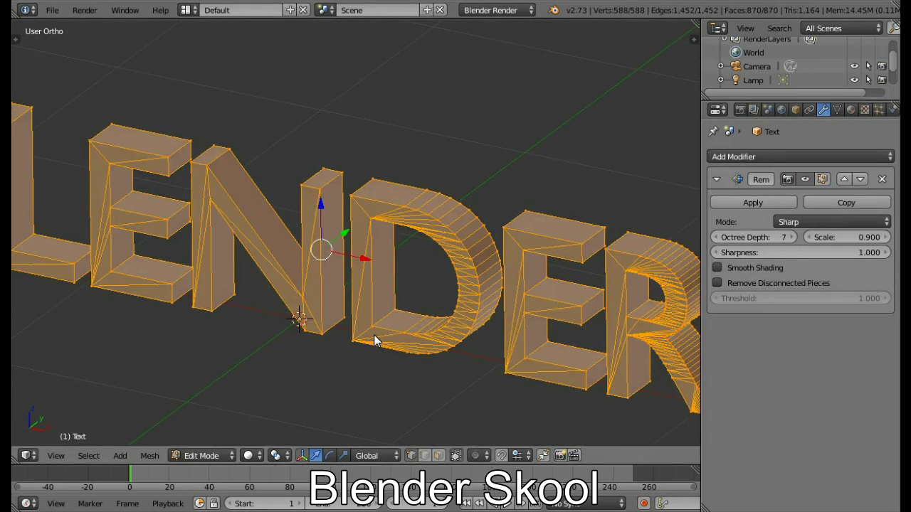
scroll(373, 335, down, 2)
key(t)
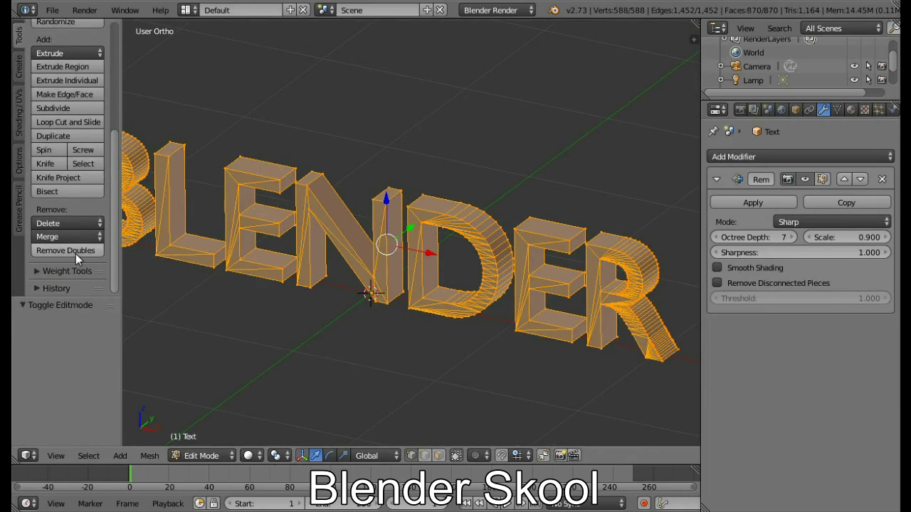
click(67, 253)
key(t)
key(Tab)
- Examine the underlying topology of the N and D in edit mode, selecting the D's upper corner vertex
scroll(337, 318, down, 5)
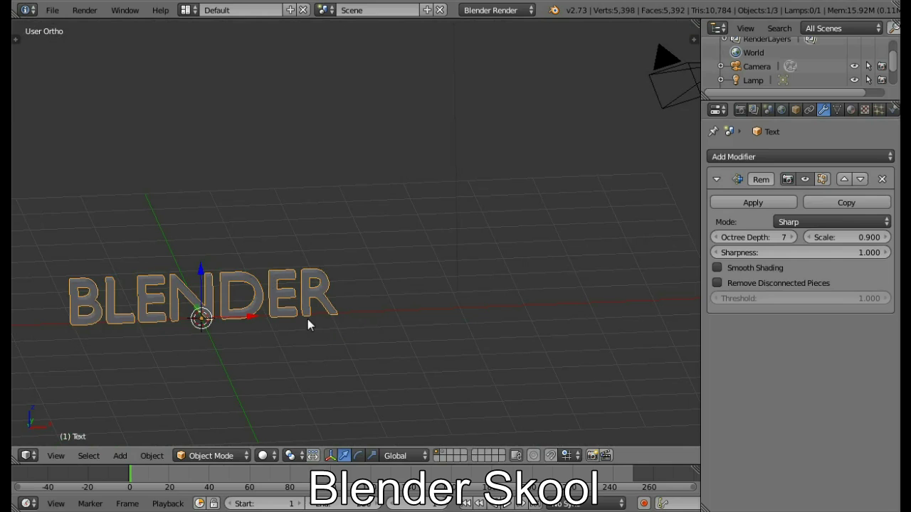
key(Tab)
shift+middle_drag(271, 321, 490, 235)
scroll(490, 235, up, 2)
scroll(490, 235, up, 8)
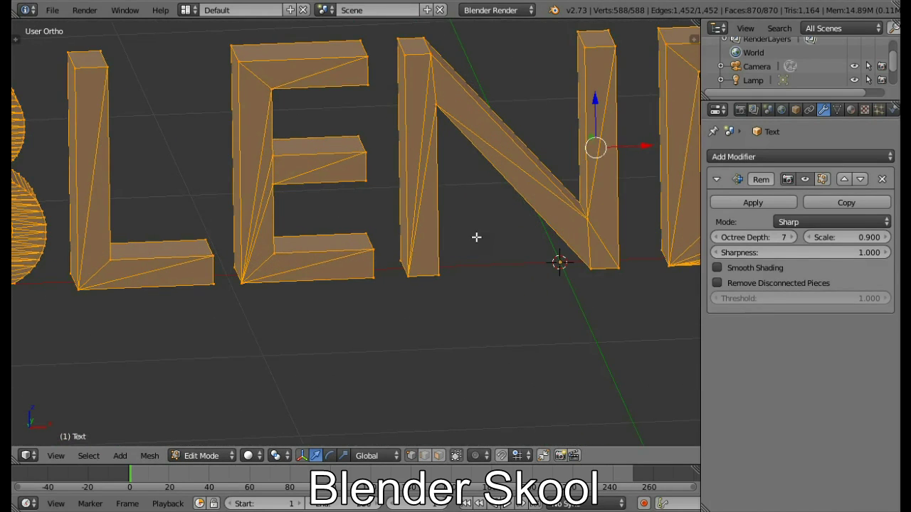
shift+middle_drag(513, 224, 306, 331)
scroll(284, 334, up, 2)
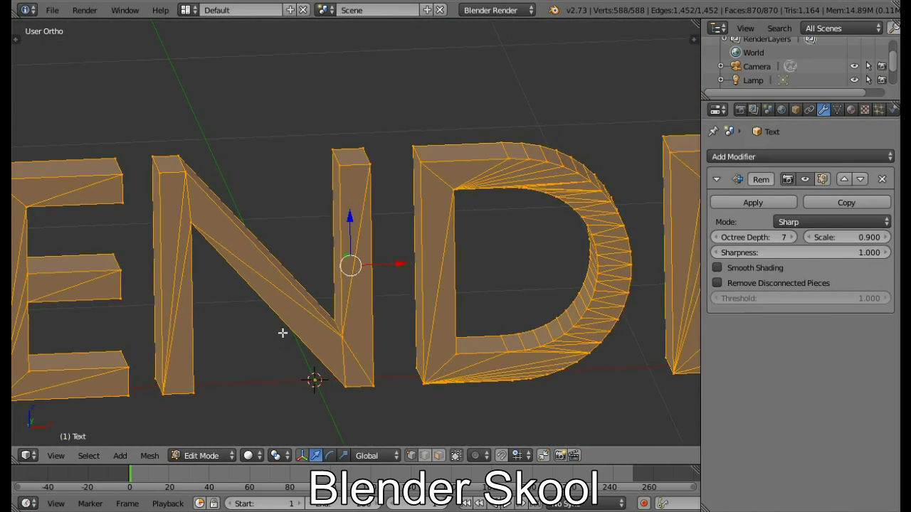
scroll(537, 188, up, 3)
right_click(620, 103)
right_click(465, 107)
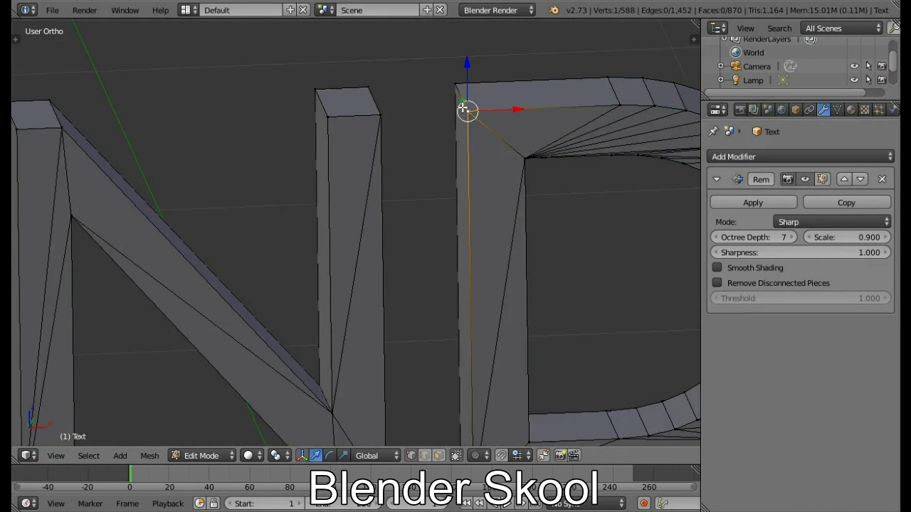
middle_drag(465, 108, 434, 175)
scroll(434, 174, down, 2)
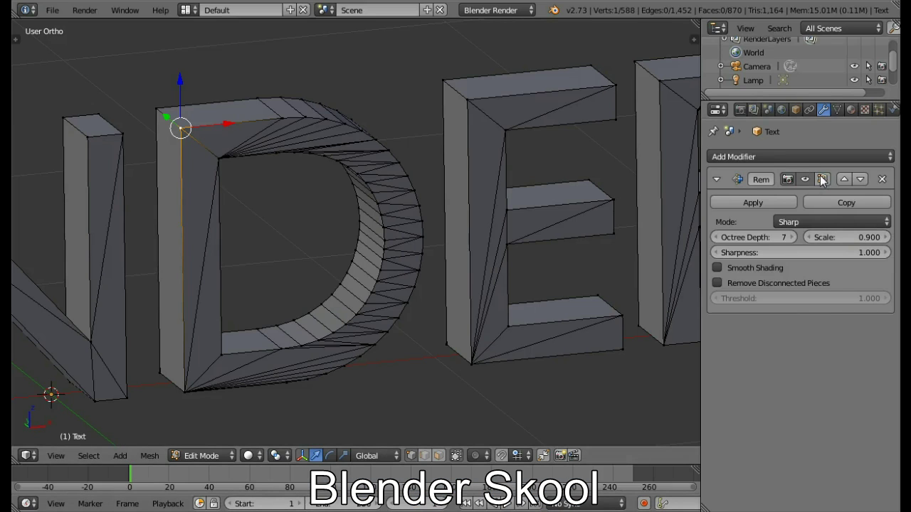
- Toggle the Remesh modifier's edit-mode display, inspect the selected mesh in wireframe and return to object mode
click(821, 179)
click(822, 179)
key(z)
key(a)
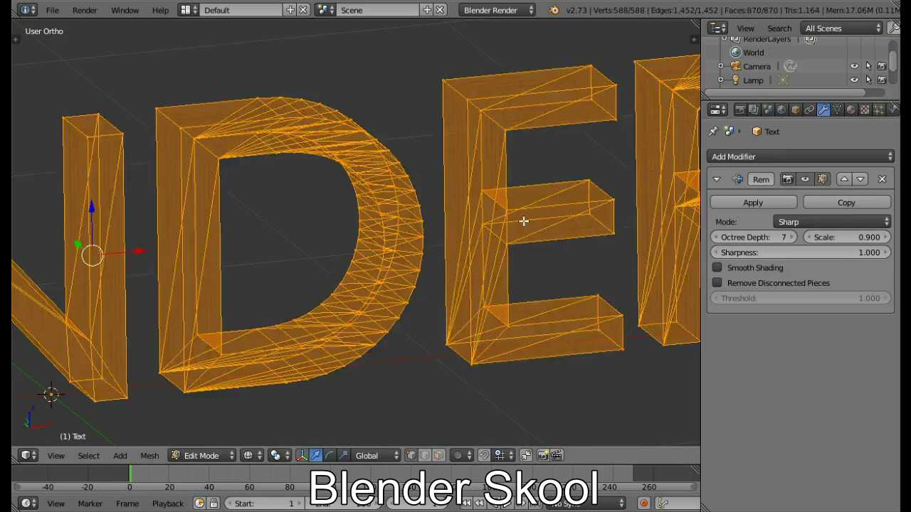
key(Tab)
scroll(469, 211, down, 3)
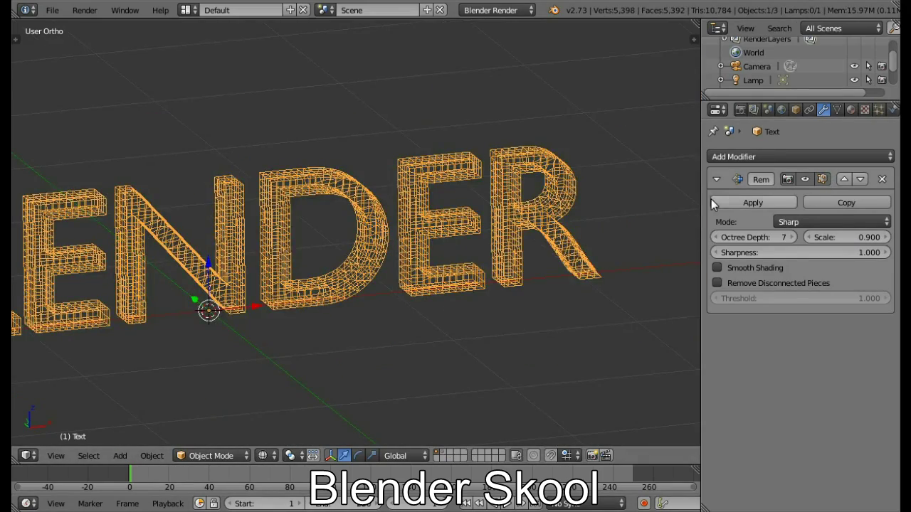
- Switch to the front view and apply the Remesh modifier to the lettering
middle_drag(541, 213, 468, 283)
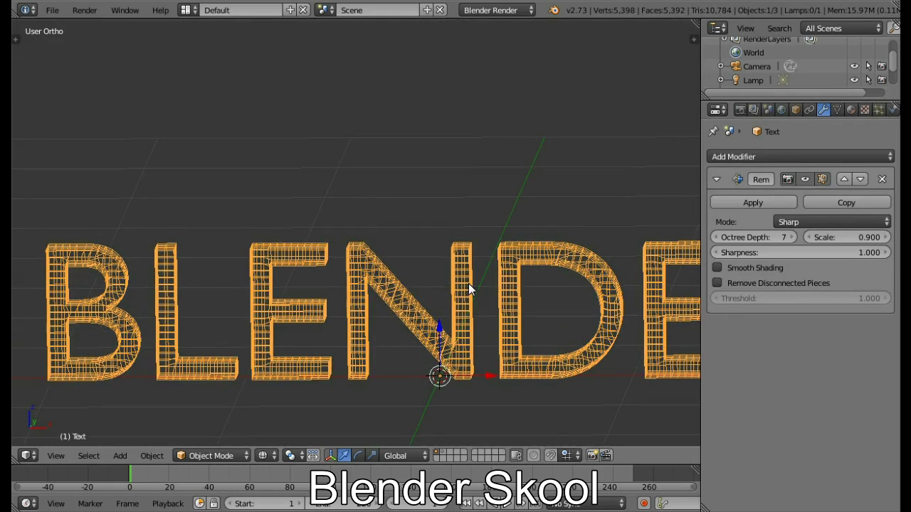
click(62, 461)
key(Escape)
key(KP_1)
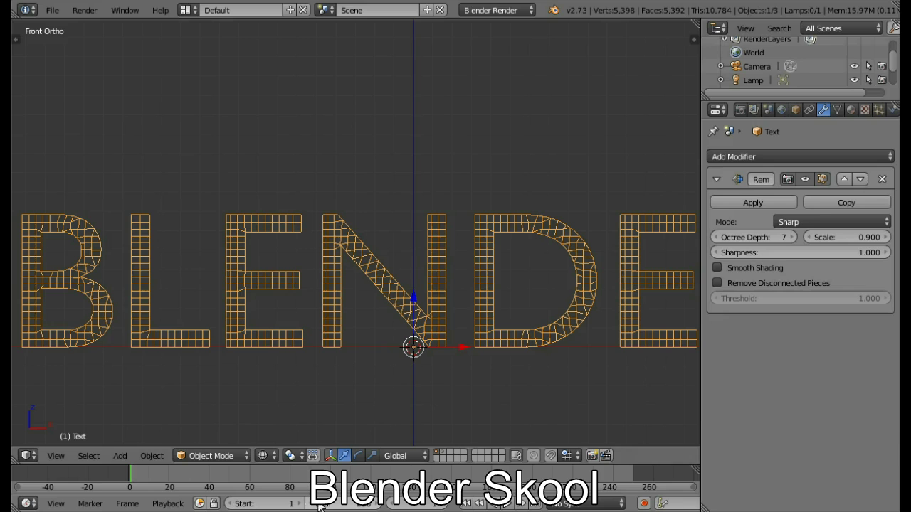
click(776, 202)
- Examine the remeshed topology of the letter D with solid shading in edit mode, then return to object mode
key(Tab)
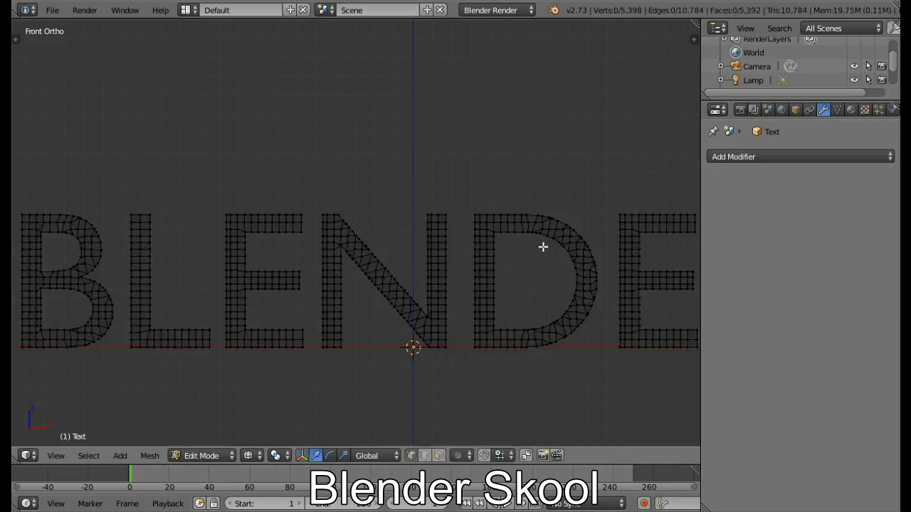
scroll(508, 224, up, 3)
middle_drag(507, 223, 484, 246)
scroll(497, 254, up, 3)
key(z)
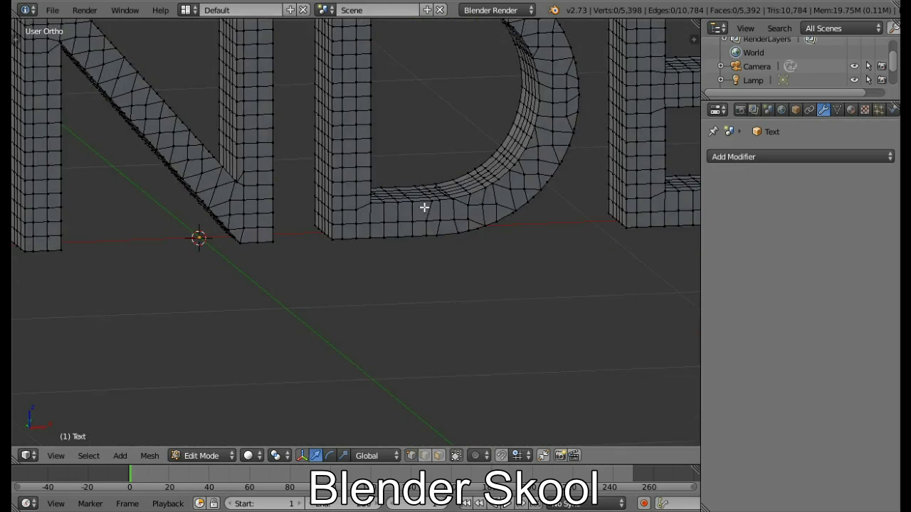
middle_drag(423, 206, 415, 416)
scroll(367, 222, up, 2)
right_click(376, 197)
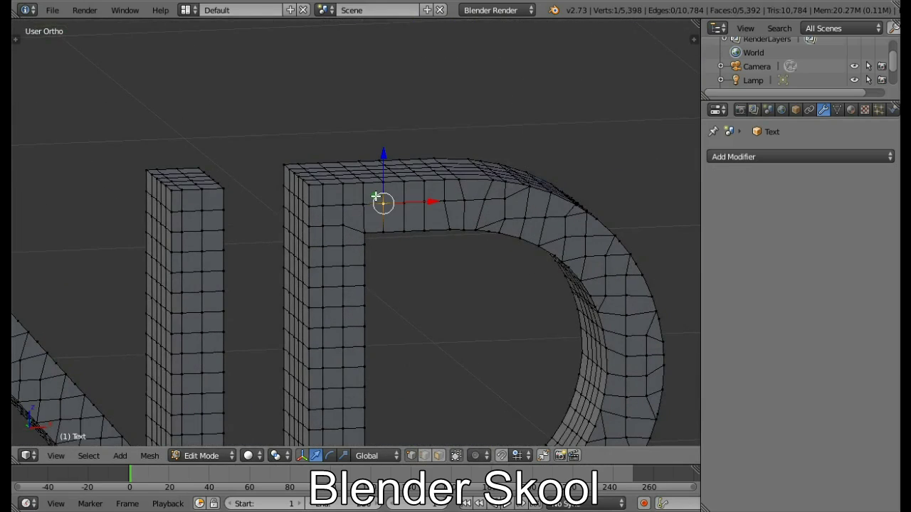
drag(397, 203, 446, 205)
key(Tab)
scroll(390, 222, down, 6)
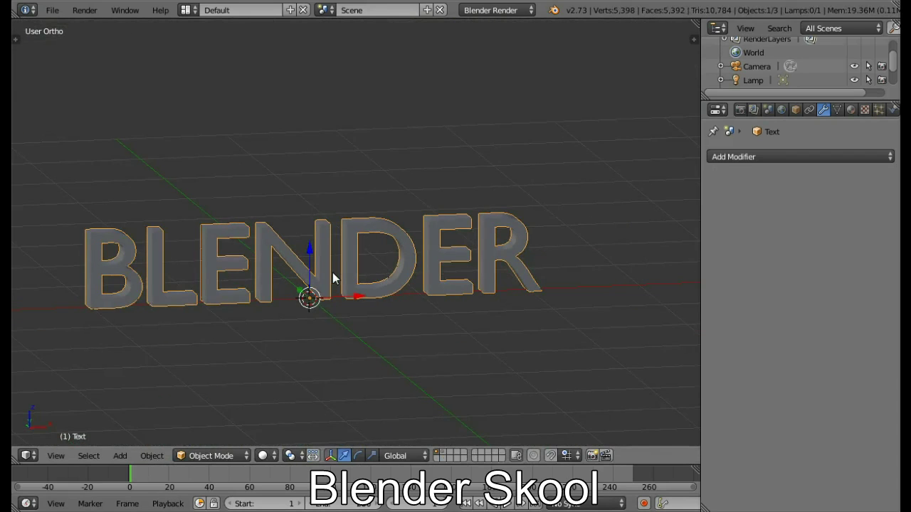
- Add a new particle system to the lettering and set its type to Hair
scroll(335, 270, down, 3)
middle_drag(342, 246, 372, 271)
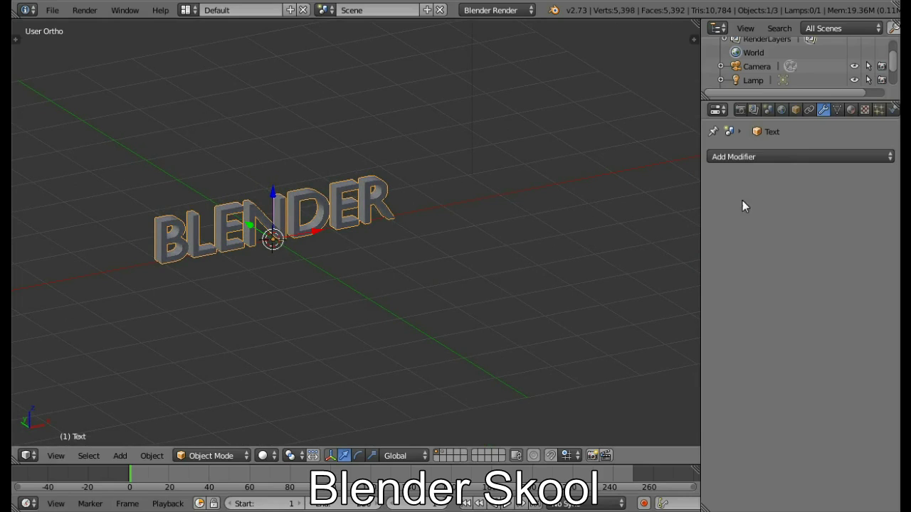
click(879, 109)
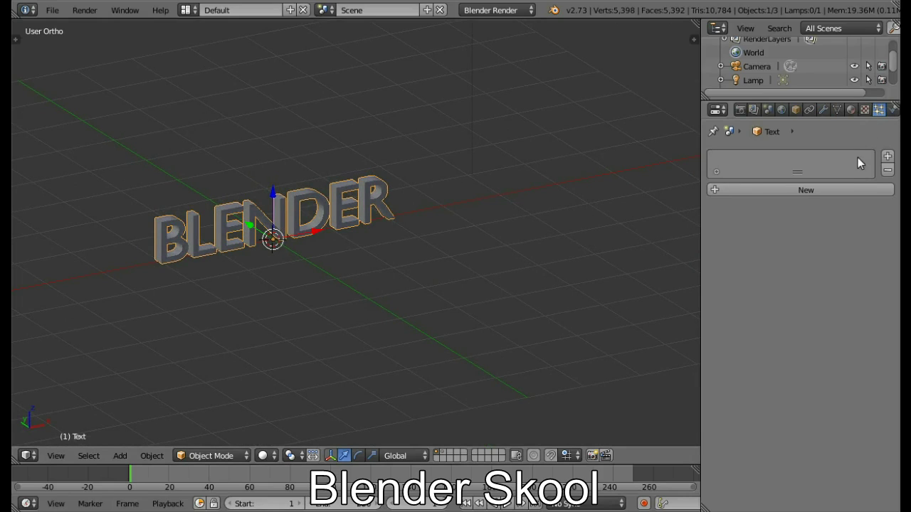
click(813, 189)
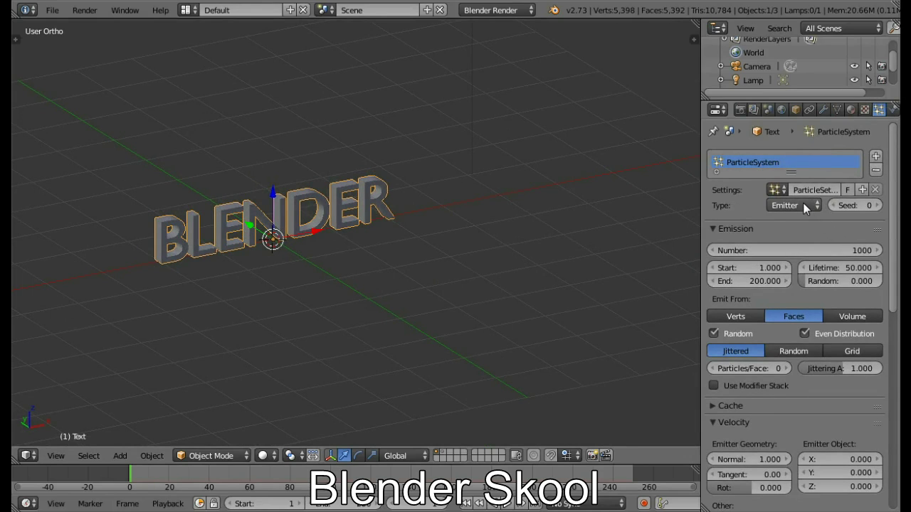
click(802, 205)
click(798, 177)
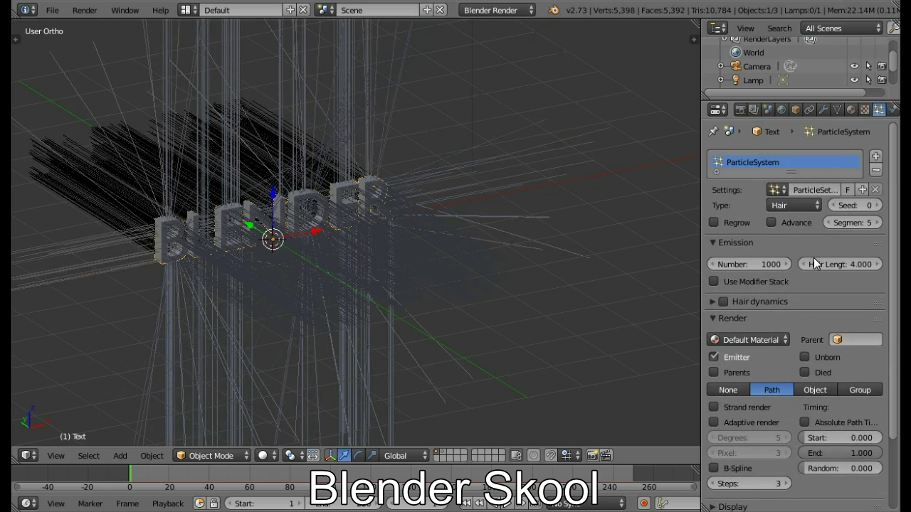
- Enable the particle system's advanced settings and emit from vertices with Random turned off
click(771, 223)
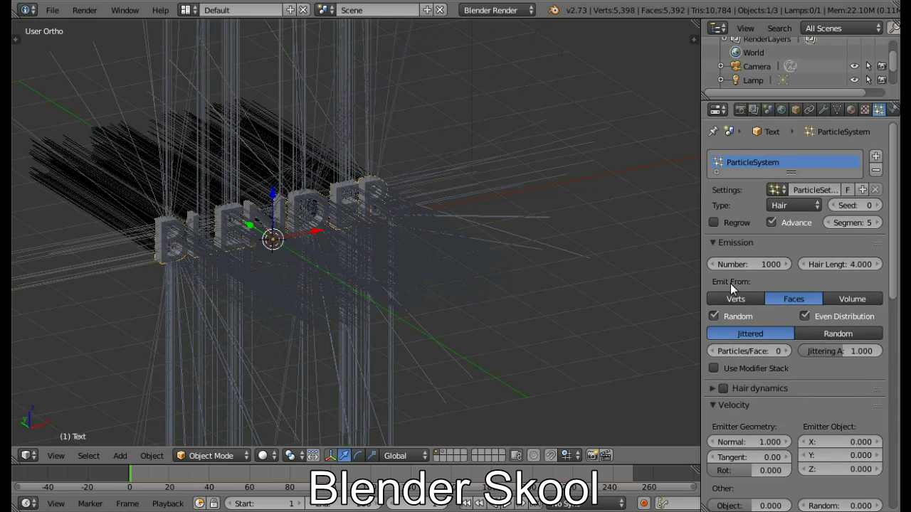
click(756, 298)
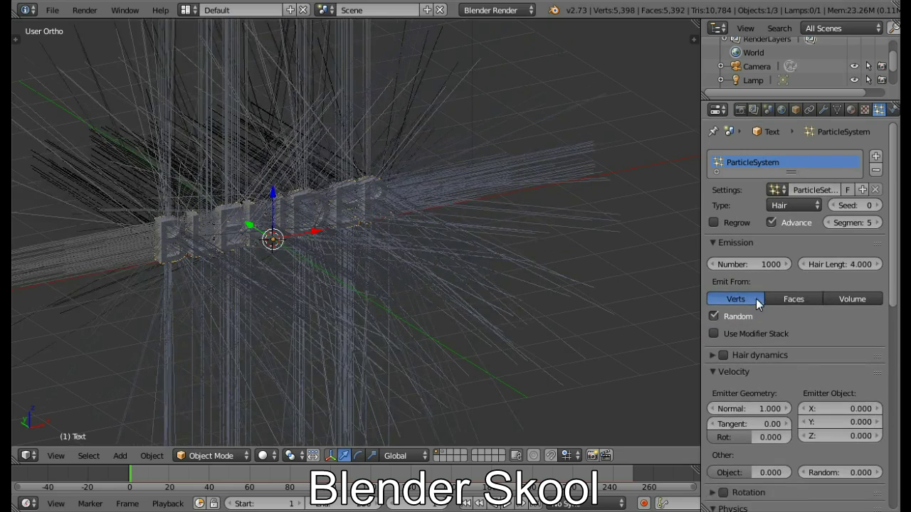
click(713, 316)
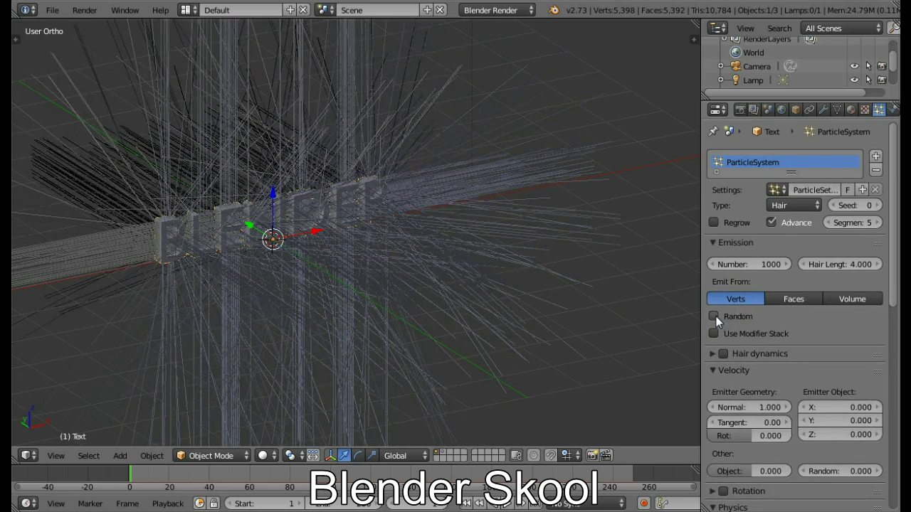
- Render the particles as an object, using the Sphere as the dupli object
scroll(746, 313, down, 8)
scroll(764, 257, down, 4)
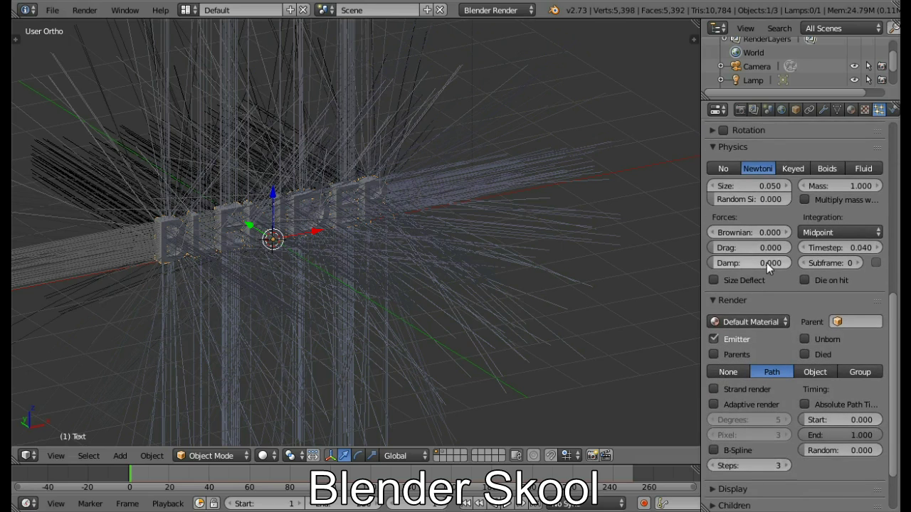
click(819, 371)
click(822, 388)
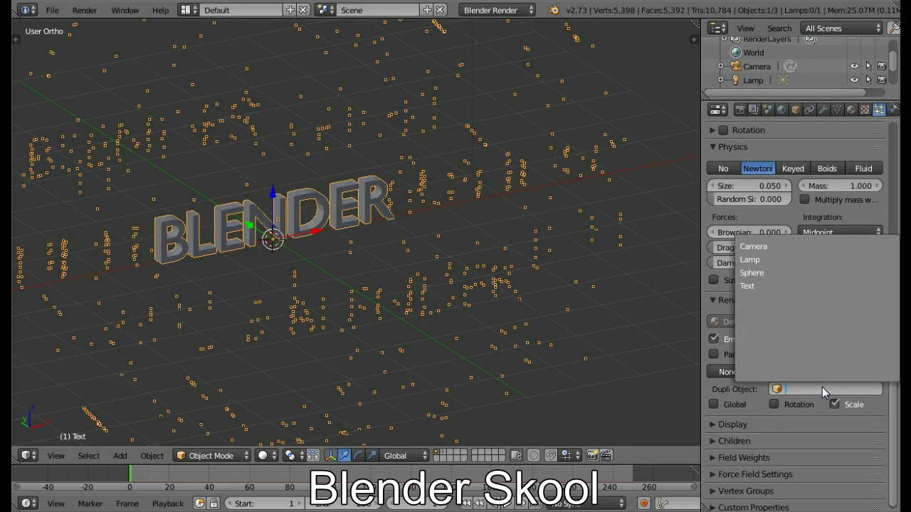
key(Up)
key(Up)
key(Up)
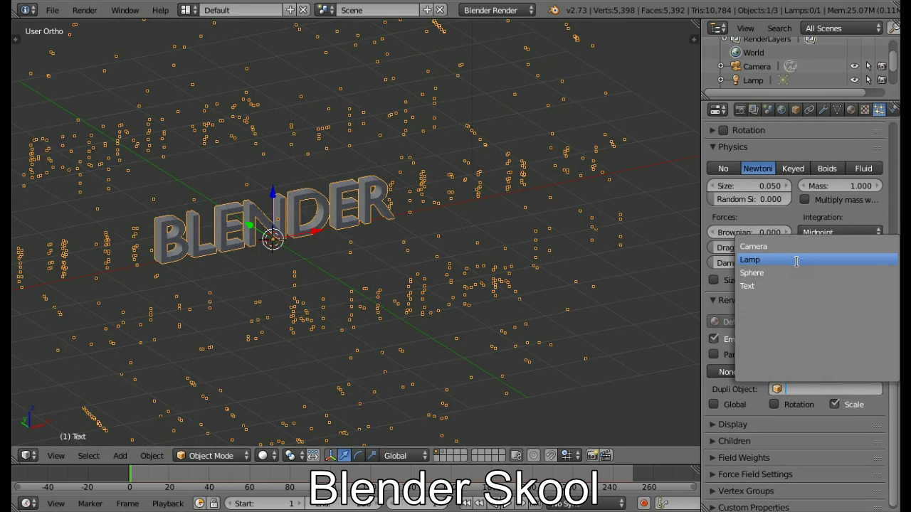
key(Down)
key(Return)
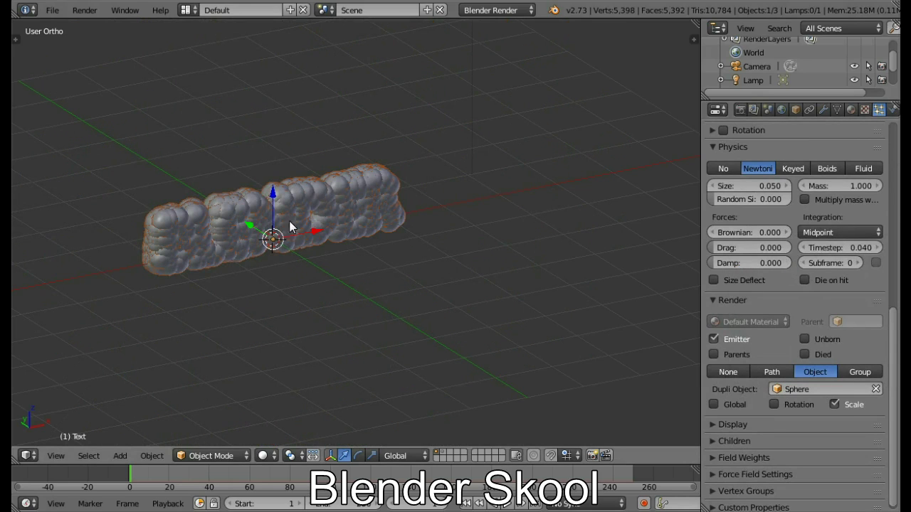
- Set the particle size to 0.010 in the physics settings
click(747, 185)
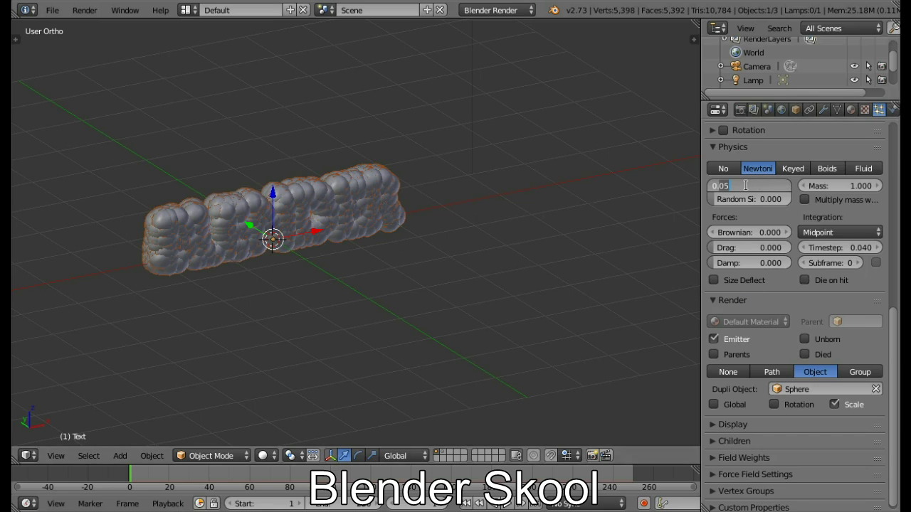
key(Return)
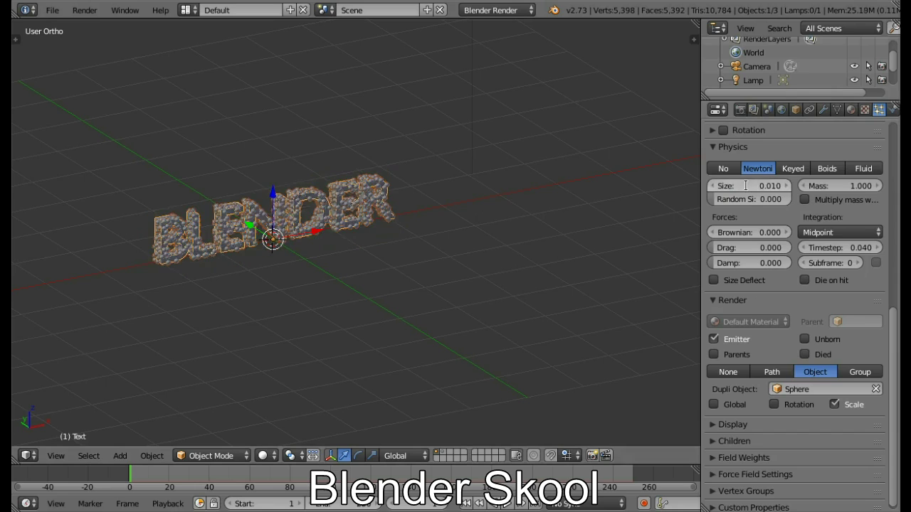
scroll(773, 178, up, 10)
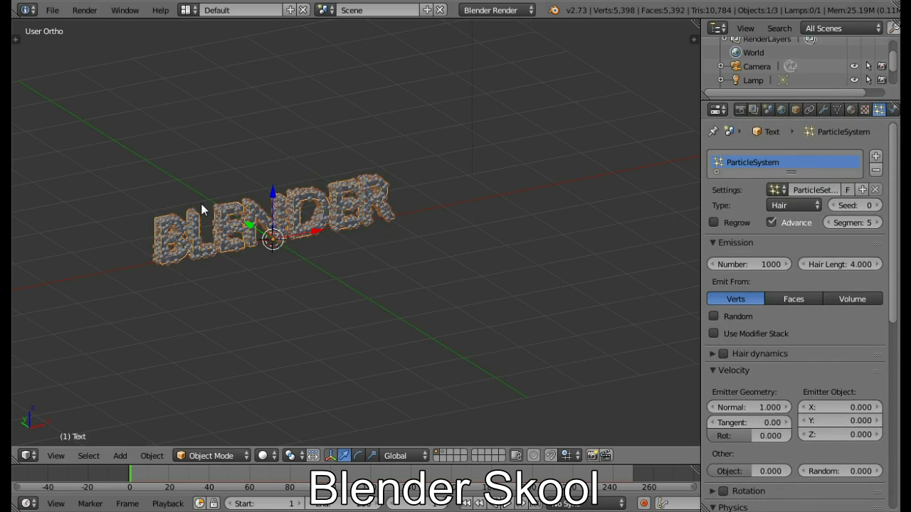
- Inspect the sphere coverage on the lettering and select its whole mesh in Edit Mode to read the vertex count
shift+middle_drag(218, 214, 294, 262)
scroll(294, 262, up, 5)
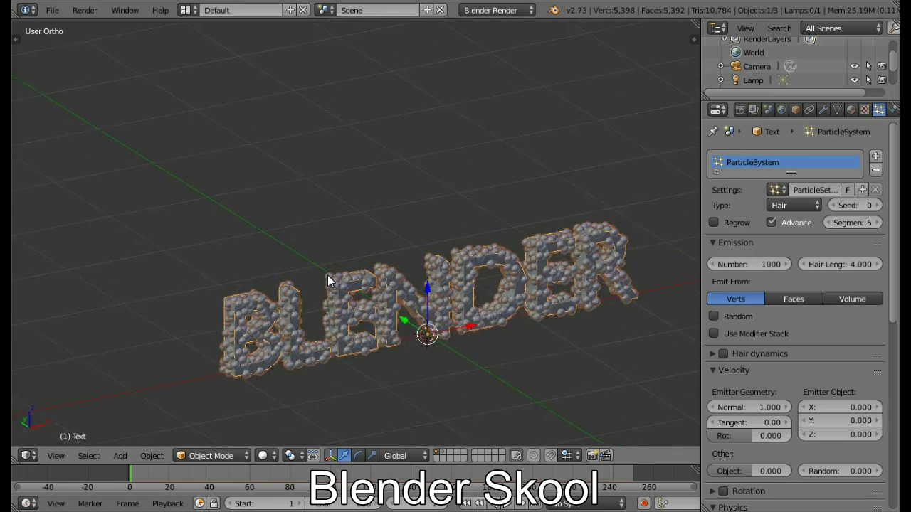
scroll(320, 193, up, 3)
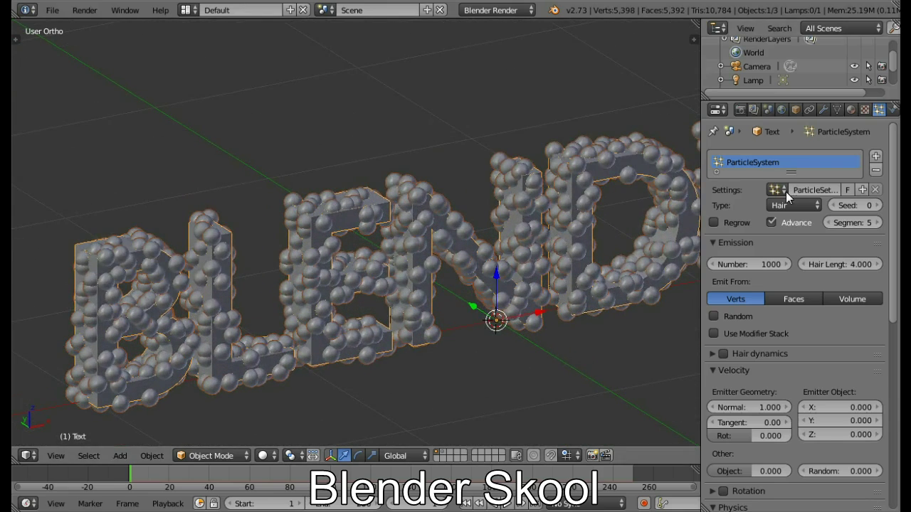
scroll(819, 323, down, 7)
scroll(813, 326, up, 3)
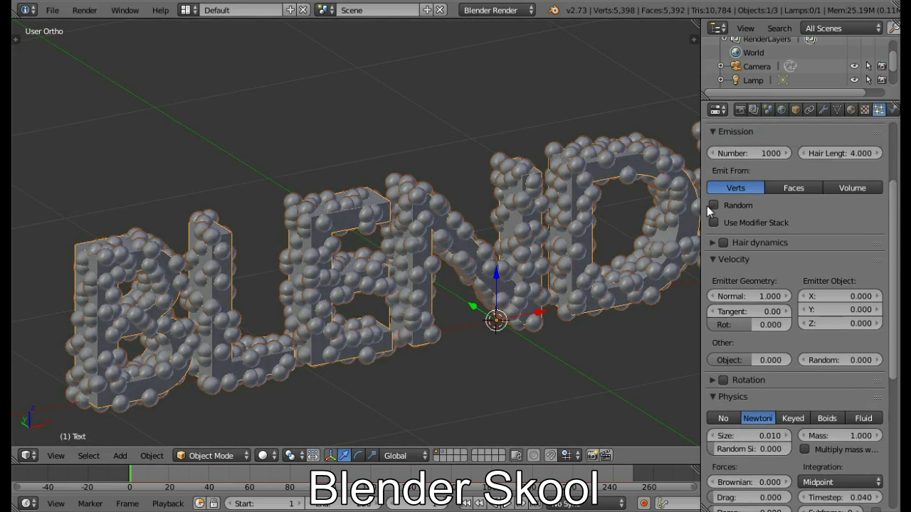
scroll(818, 285, up, 4)
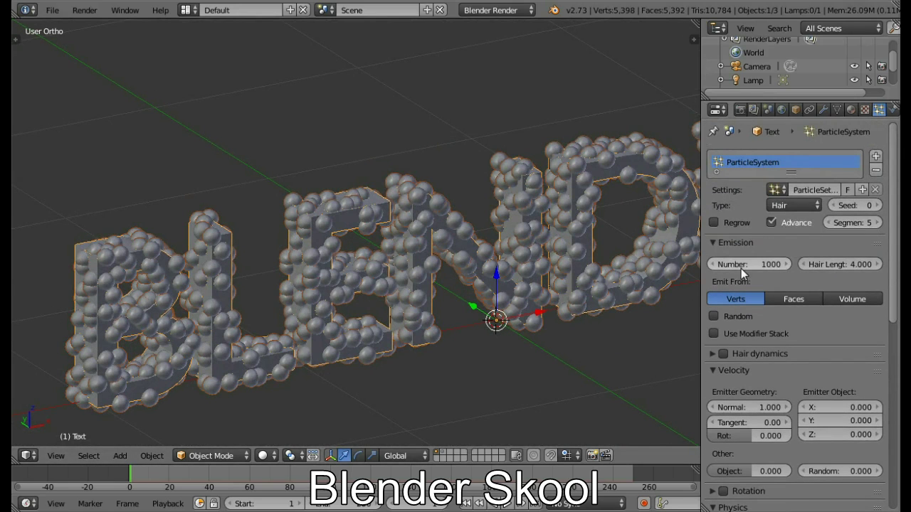
key(Tab)
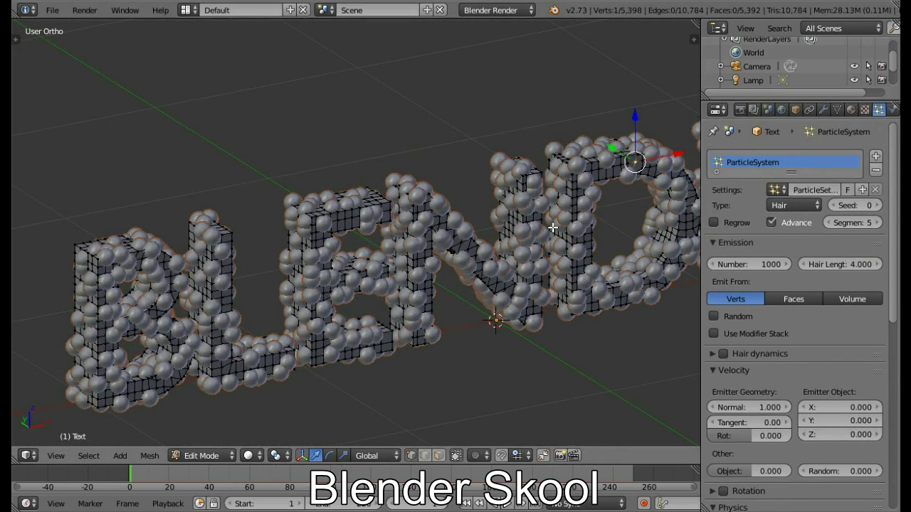
scroll(470, 233, down, 2)
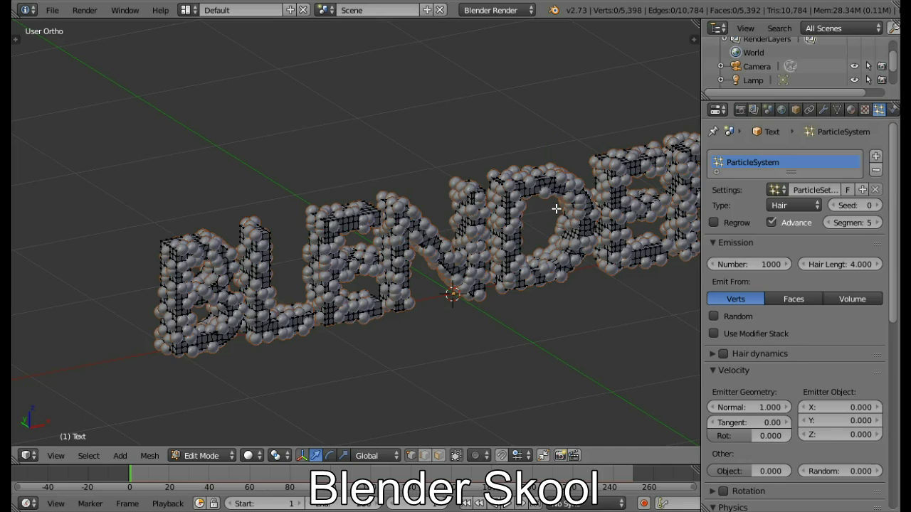
key(a)
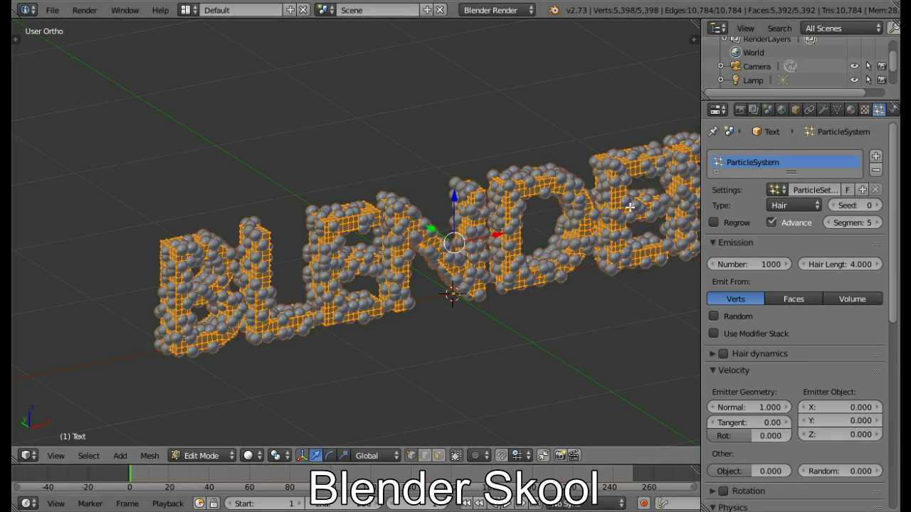
- Set the hair particle system's emission number to 5398 and return to Object Mode
click(761, 266)
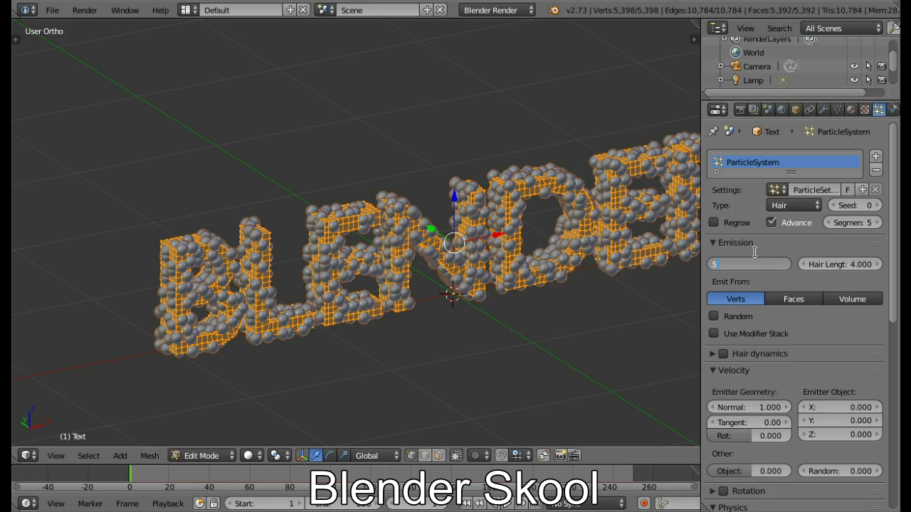
text(5398)
key(Return)
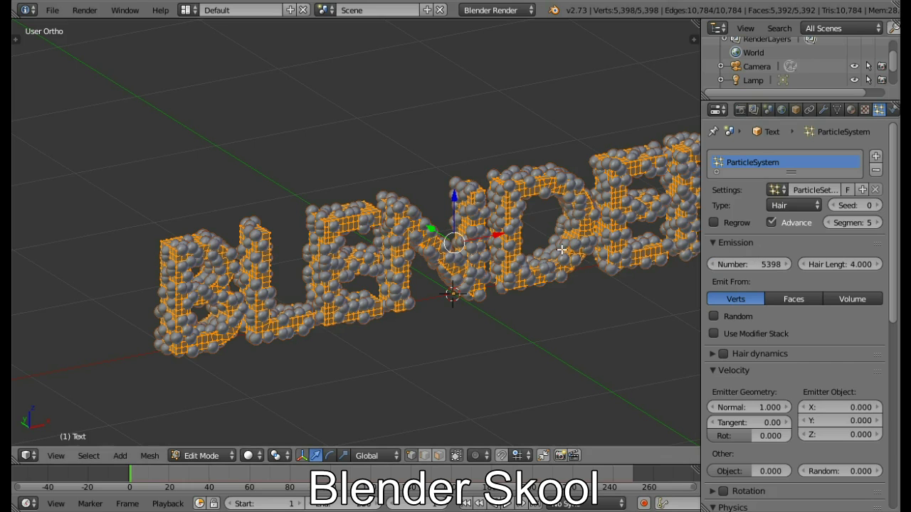
key(Tab)
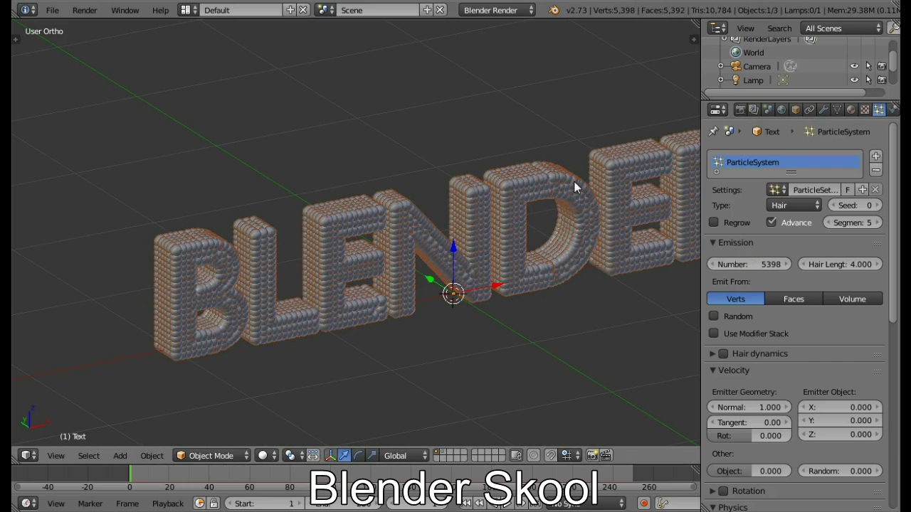
- Set the particle size to 0.005 in the physics settings
scroll(750, 285, down, 10)
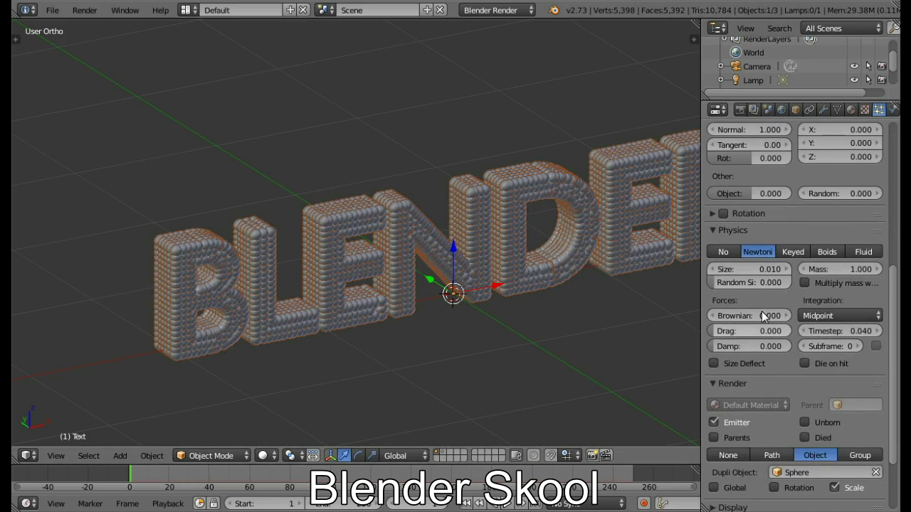
click(745, 269)
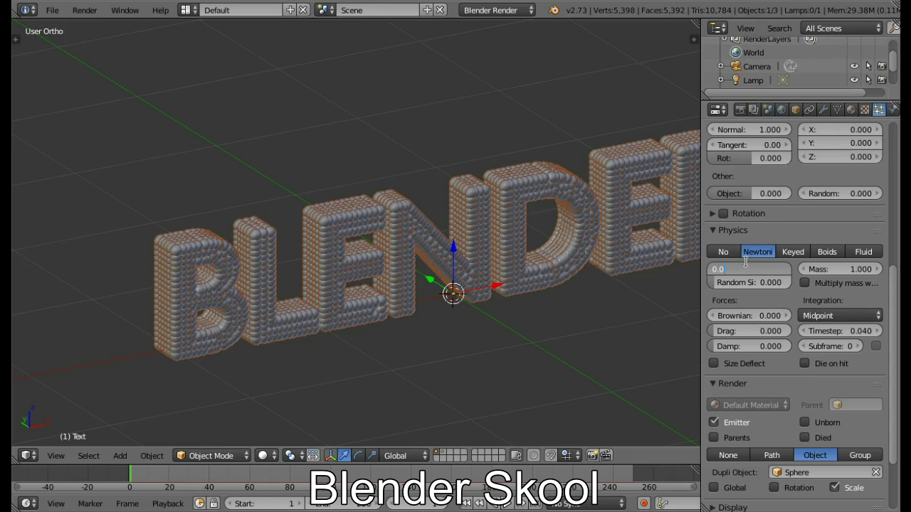
key(Return)
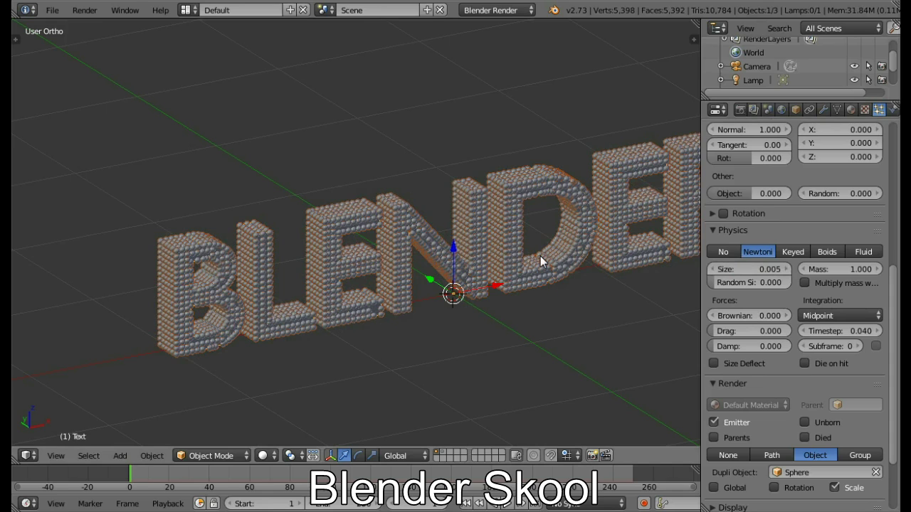
scroll(777, 278, up, 9)
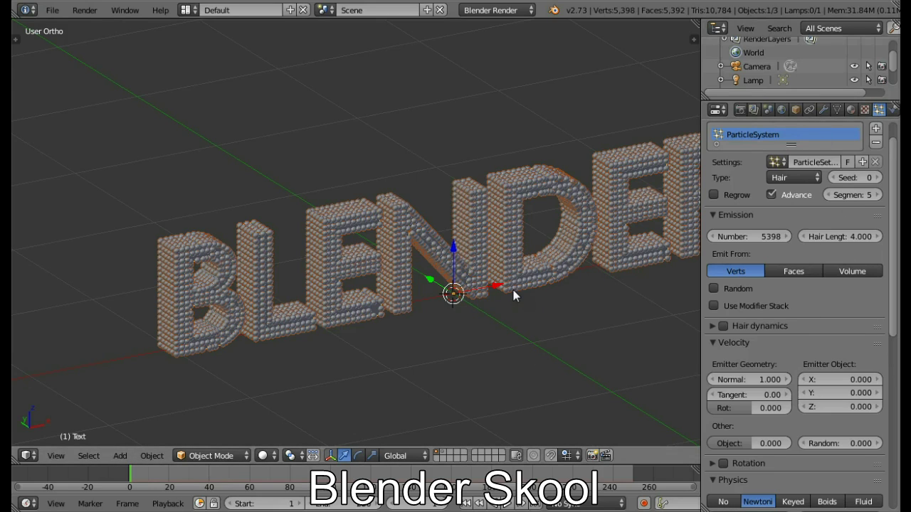
- Show the second layer, select the sphere and give it a new material
key(2)
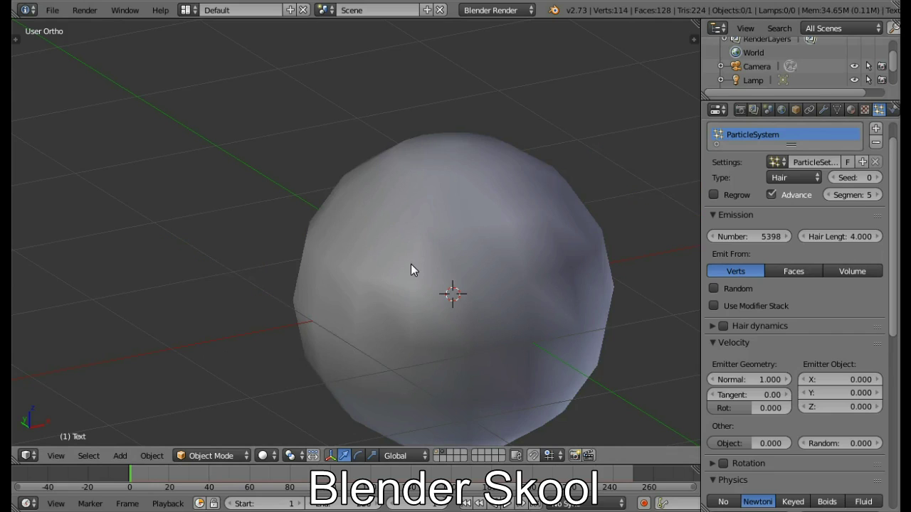
right_click(410, 270)
scroll(413, 260, down, 3)
click(851, 109)
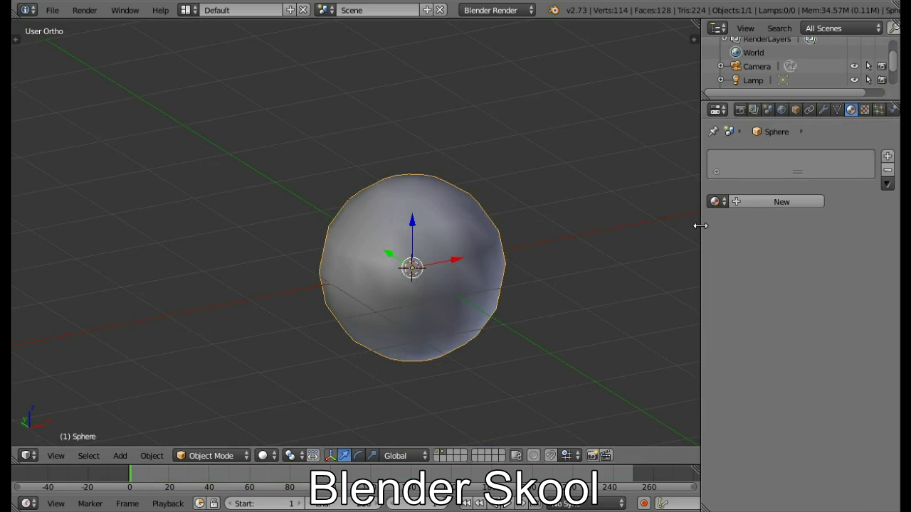
click(770, 201)
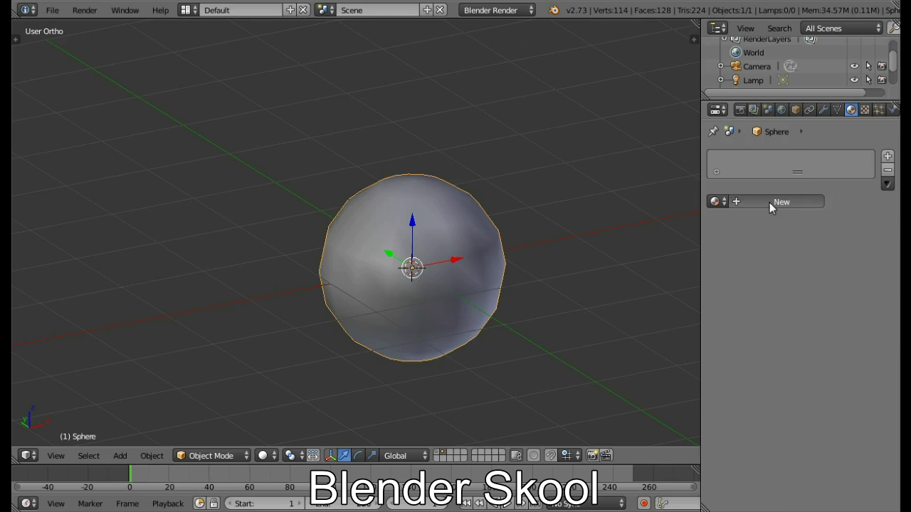
- Switch the render engine to Cycles Render
click(498, 10)
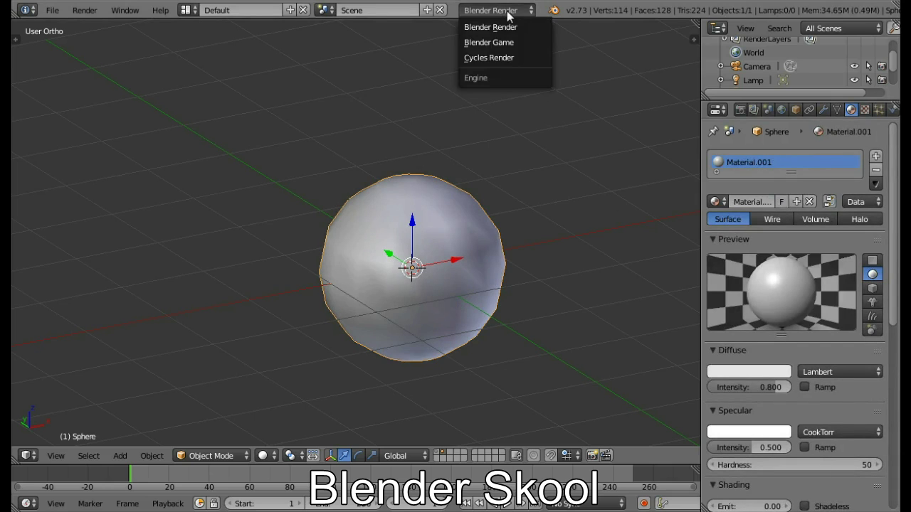
click(493, 58)
click(493, 58)
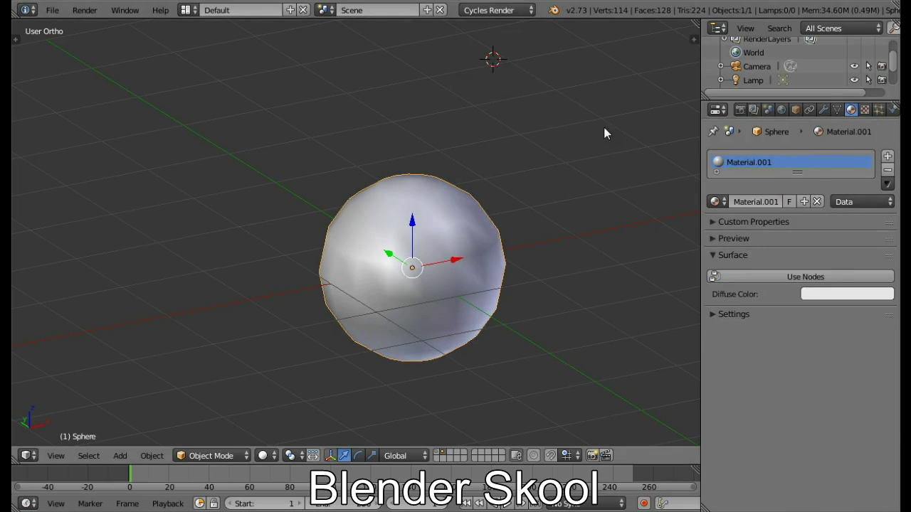
- Enable nodes for the sphere's material and build its surface as a Mix Shader of Diffuse BSDF and Glossy BSDF
click(764, 273)
click(816, 276)
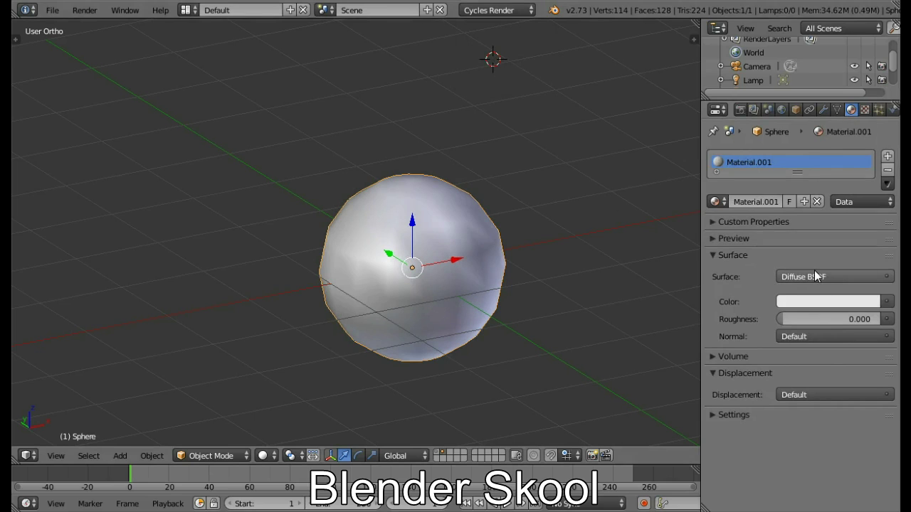
click(741, 184)
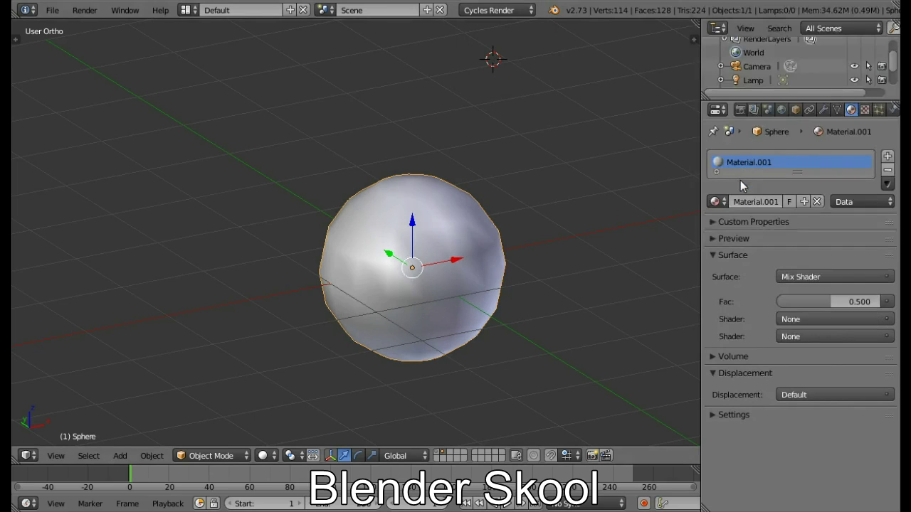
click(796, 319)
click(812, 164)
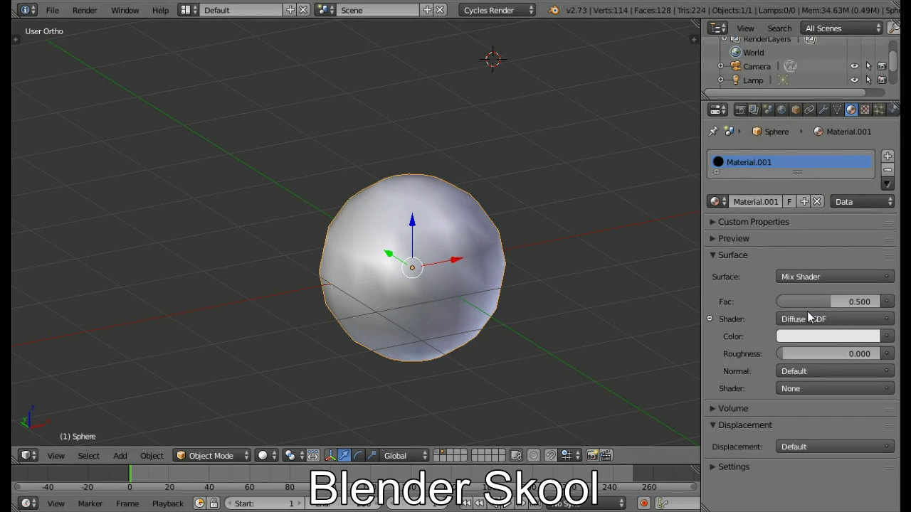
click(818, 388)
click(807, 125)
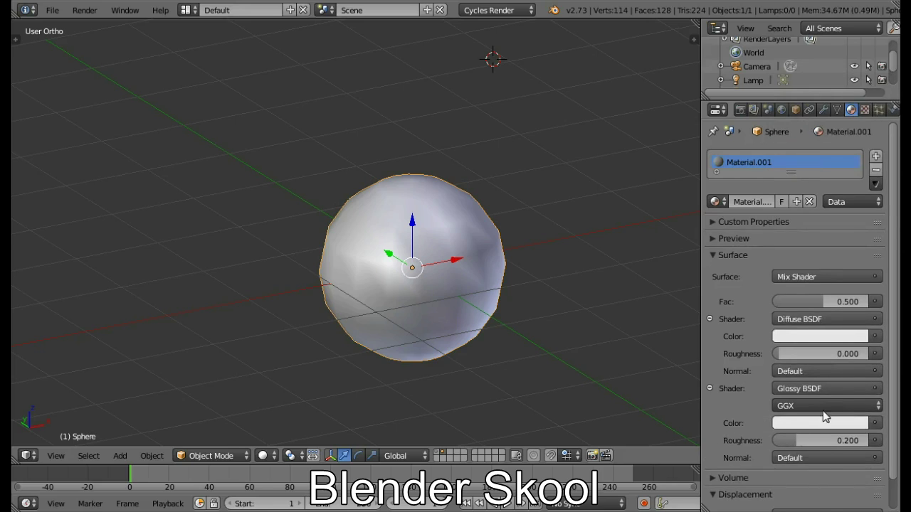
- Set the roughness of the sphere material's Glossy BSDF to 0
click(845, 441)
key(Return)
click(844, 440)
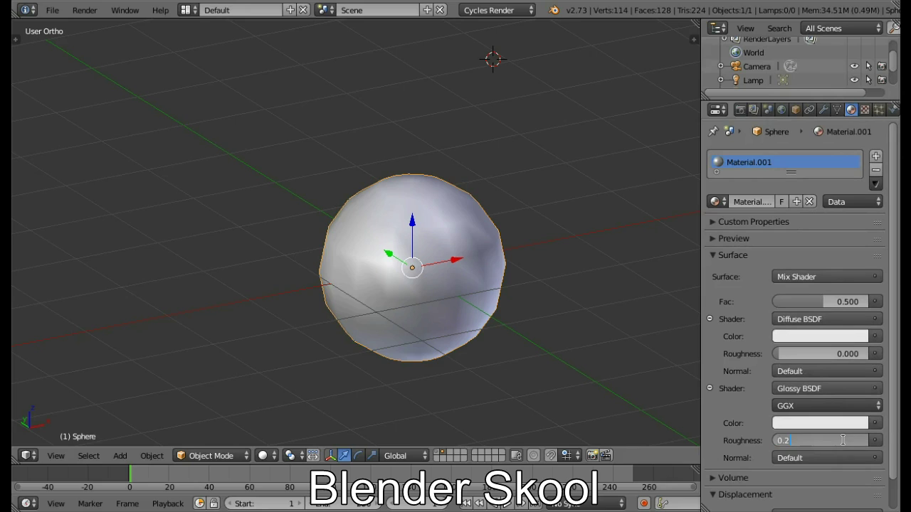
text(0)
key(Return)
- Make the material's diffuse colour black and its glossy colour grey, keeping the mix factor at 0.500
click(836, 337)
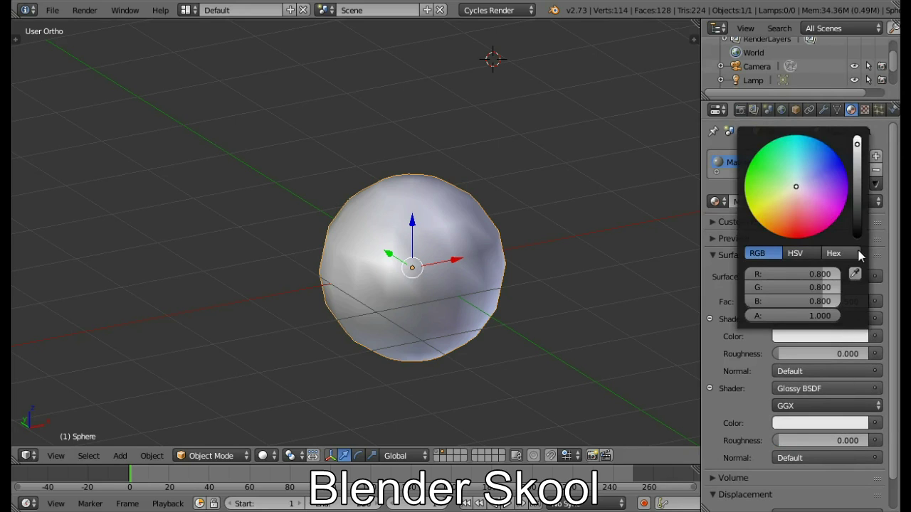
drag(857, 144, 845, 274)
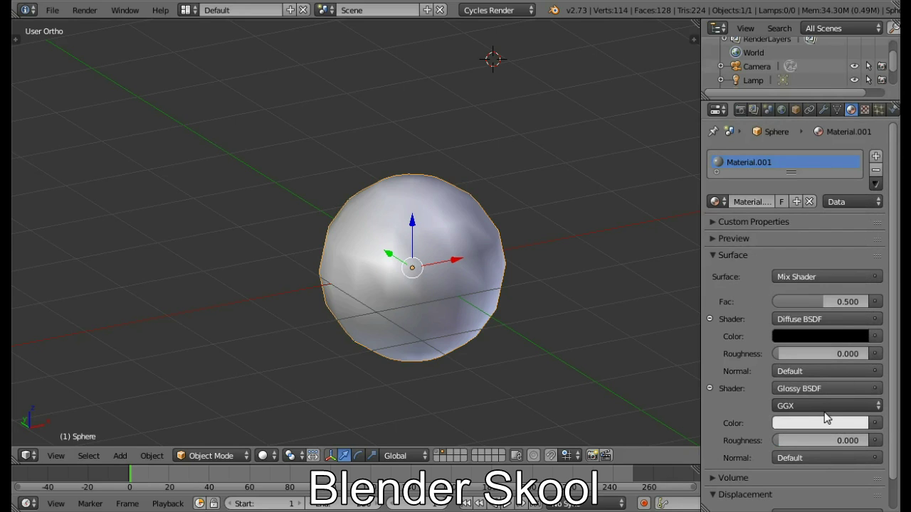
click(825, 421)
click(858, 263)
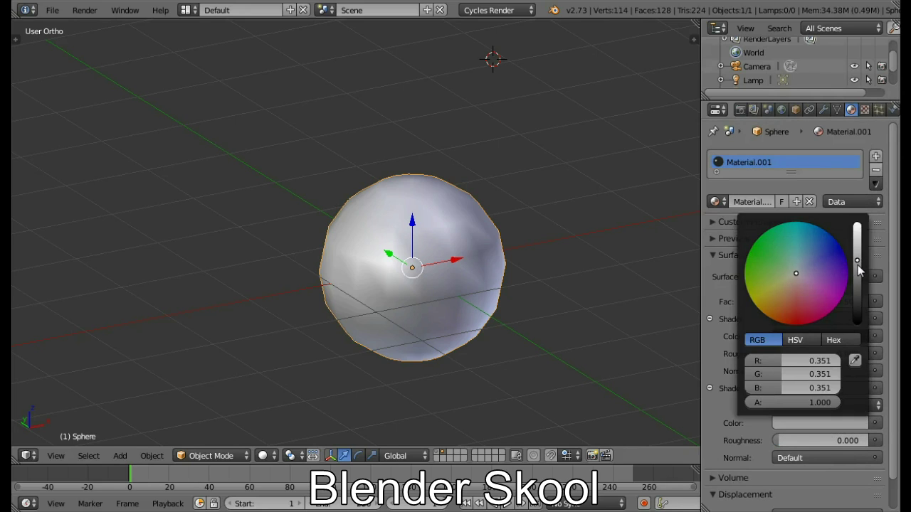
drag(858, 269, 858, 273)
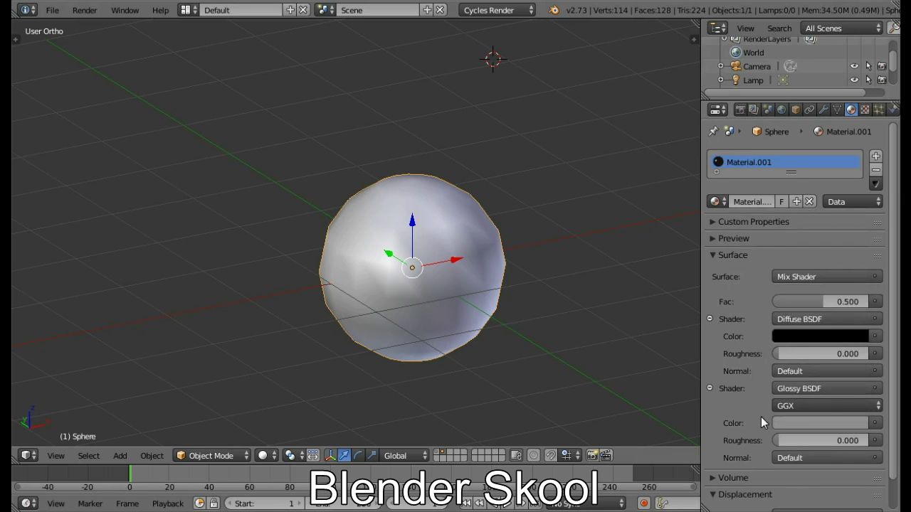
click(839, 302)
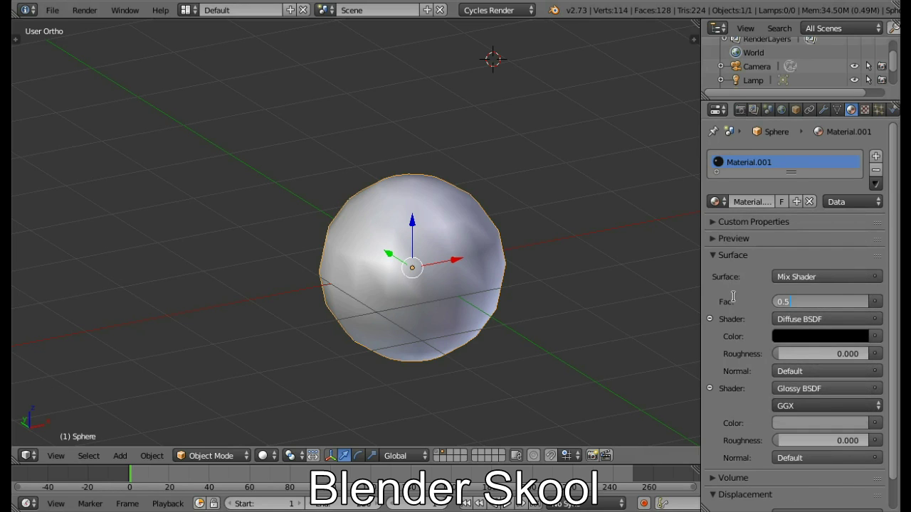
key(Return)
- Darken the sphere material's viewport colour to nearly black in the material settings
scroll(747, 306, down, 2)
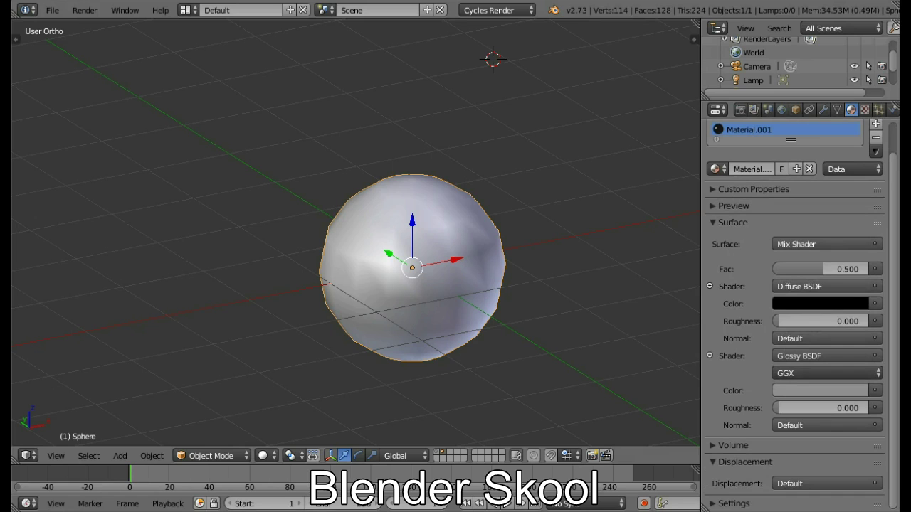
click(725, 503)
scroll(740, 478, down, 5)
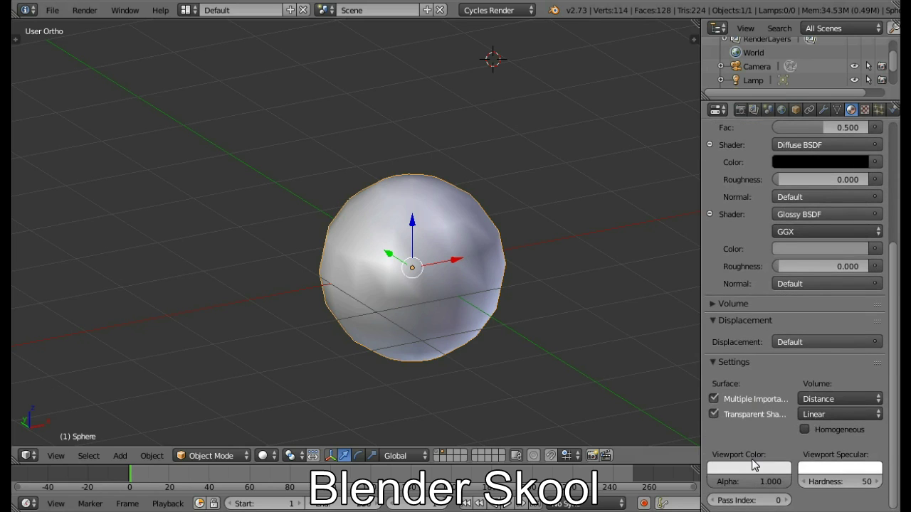
click(756, 466)
click(780, 377)
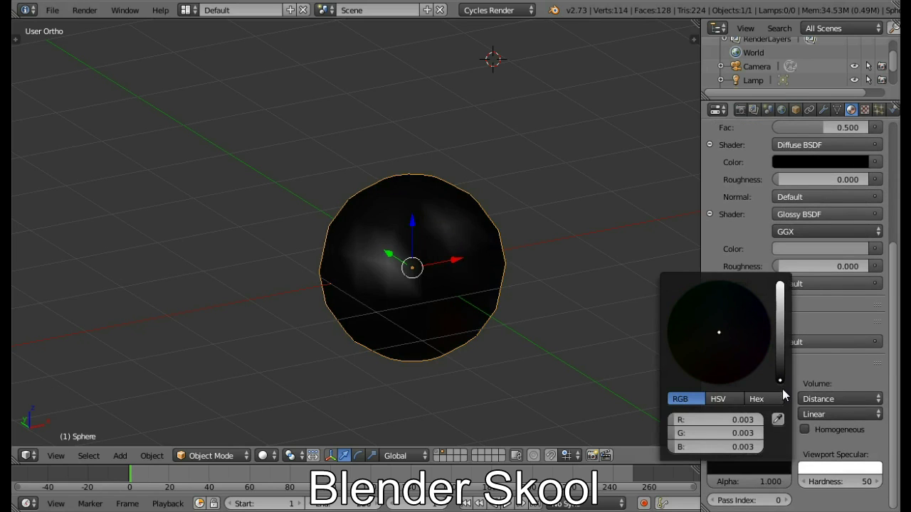
scroll(836, 287, up, 10)
- Return to the first layer, select the BLENDER lettering and try out a move
click(822, 109)
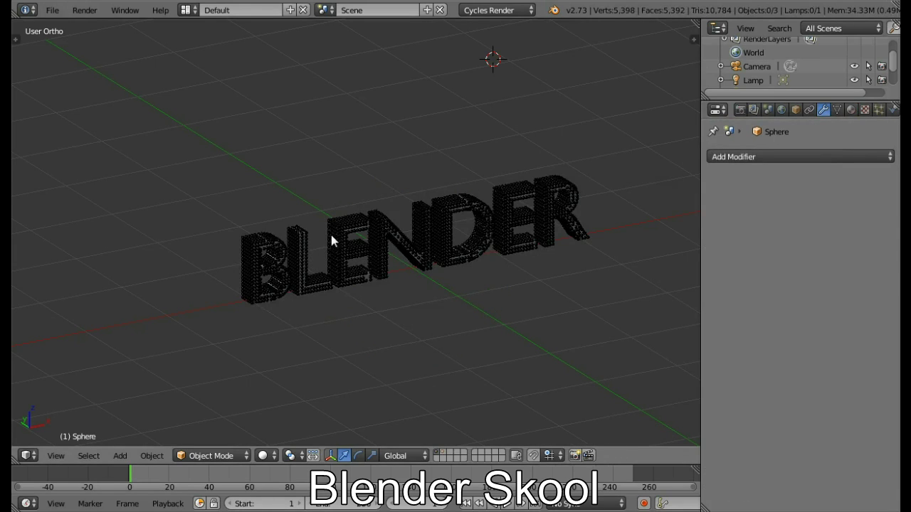
right_click(450, 236)
key(g)
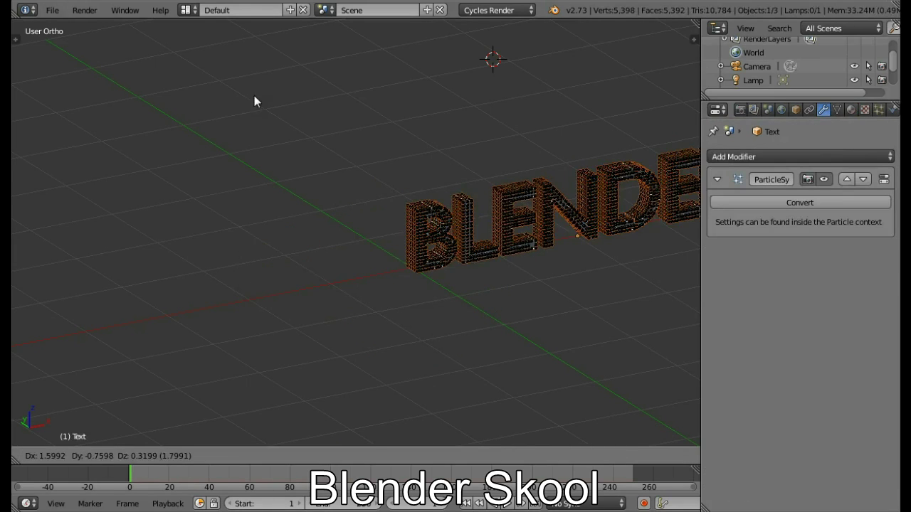
right_click(494, 172)
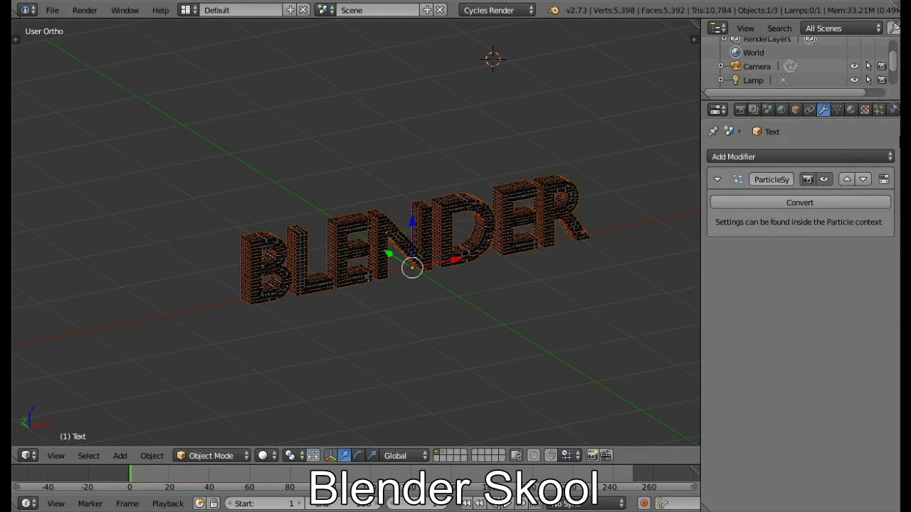
- Hide the BLENDER lettering's particle system in the viewport, leaving its render visibility on
click(879, 109)
scroll(816, 325, down, 10)
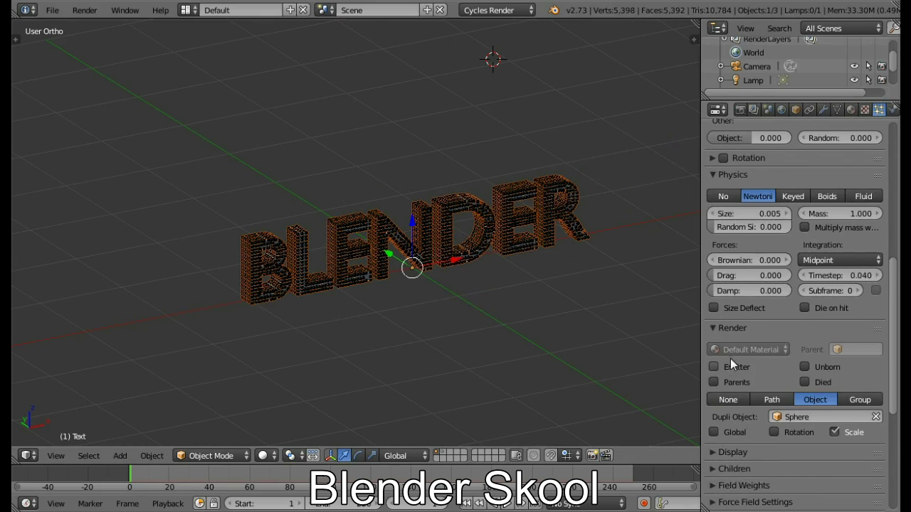
scroll(729, 360, up, 10)
click(851, 110)
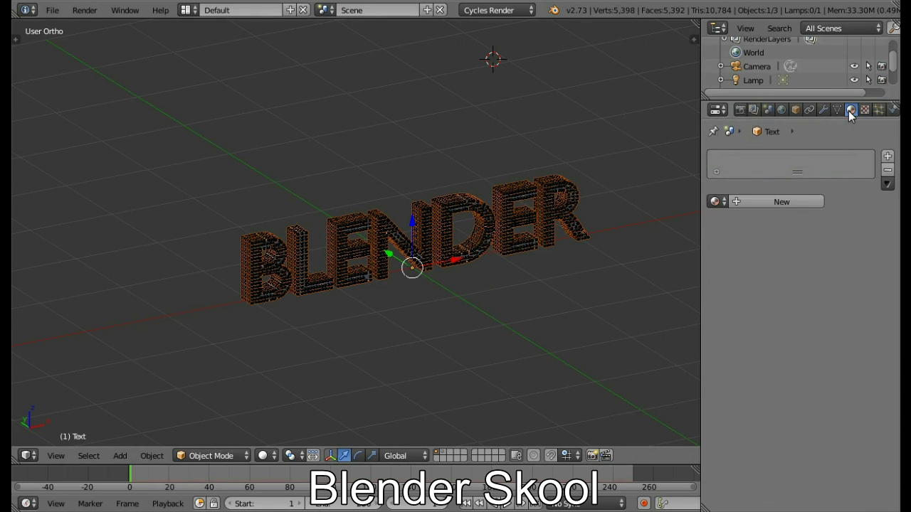
click(825, 108)
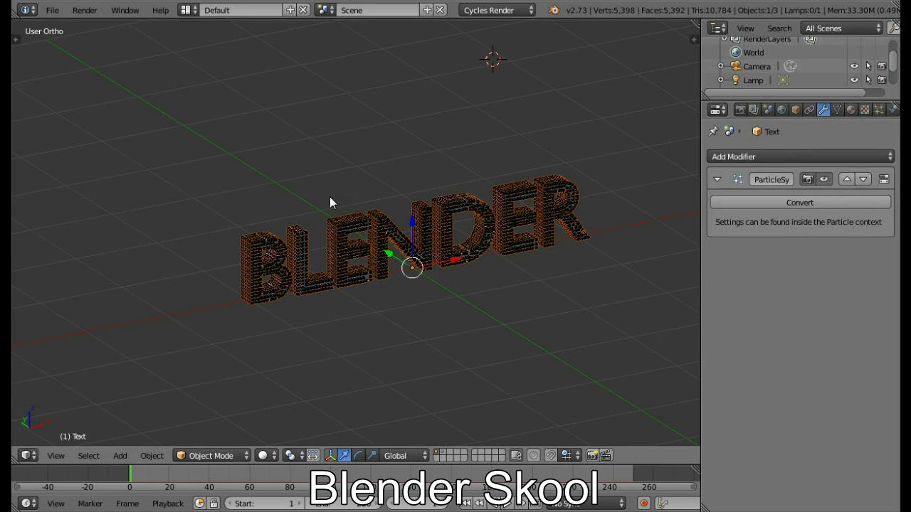
scroll(330, 203, down, 6)
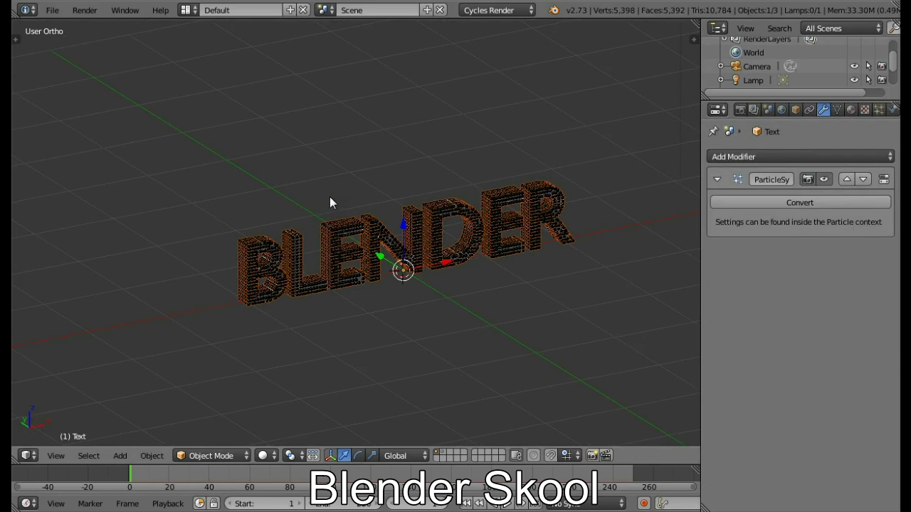
click(823, 181)
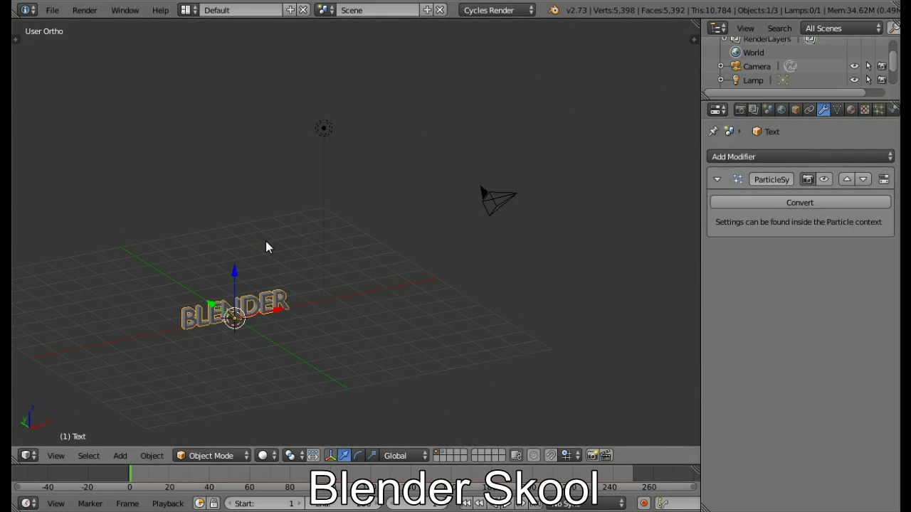
- Add a mesh plane at the origin and scale it by 100 as a floor
key(shift+a)
mouse_move(215, 161)
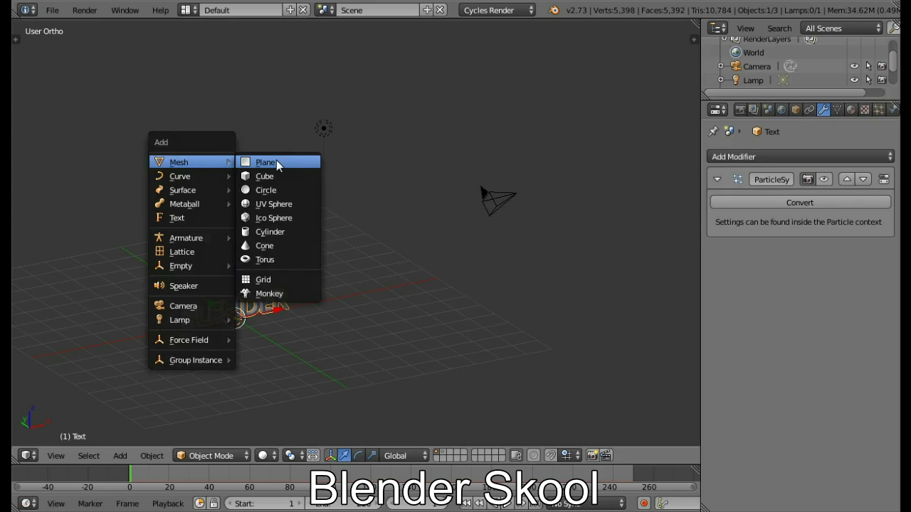
click(276, 160)
text(s100)
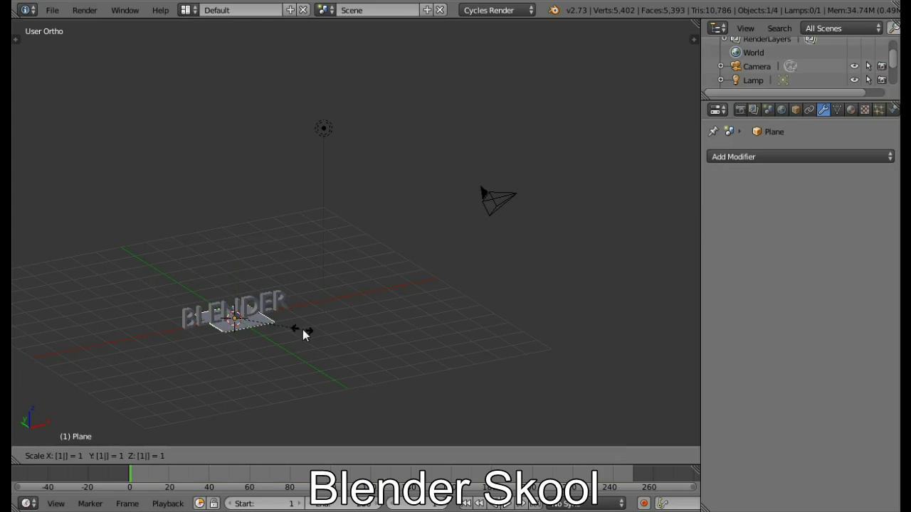
key(Return)
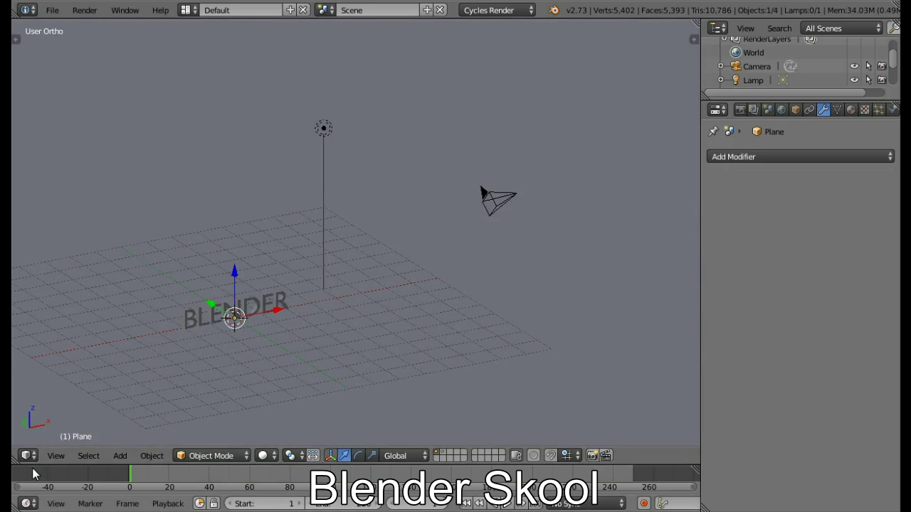
- Switch to the front view, select the BLENDER lettering and show its particle system in the viewport
click(55, 455)
click(101, 373)
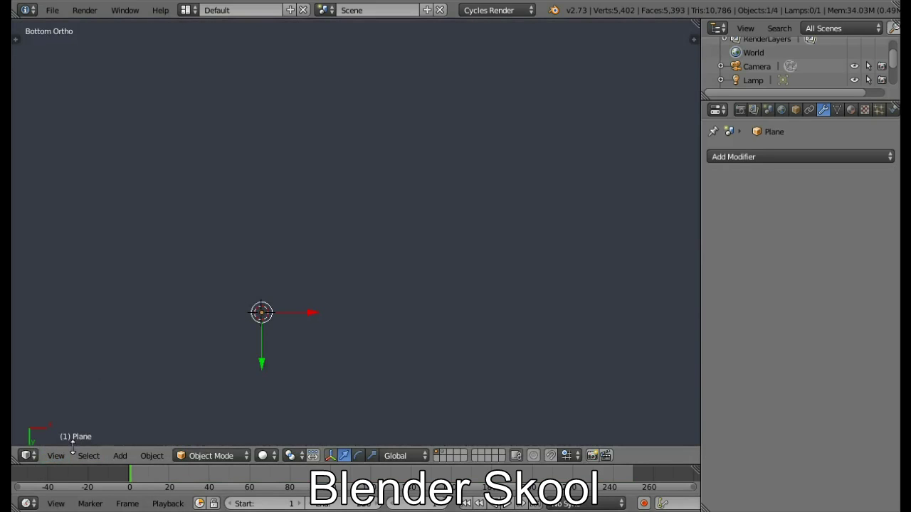
click(62, 455)
click(105, 363)
right_click(301, 319)
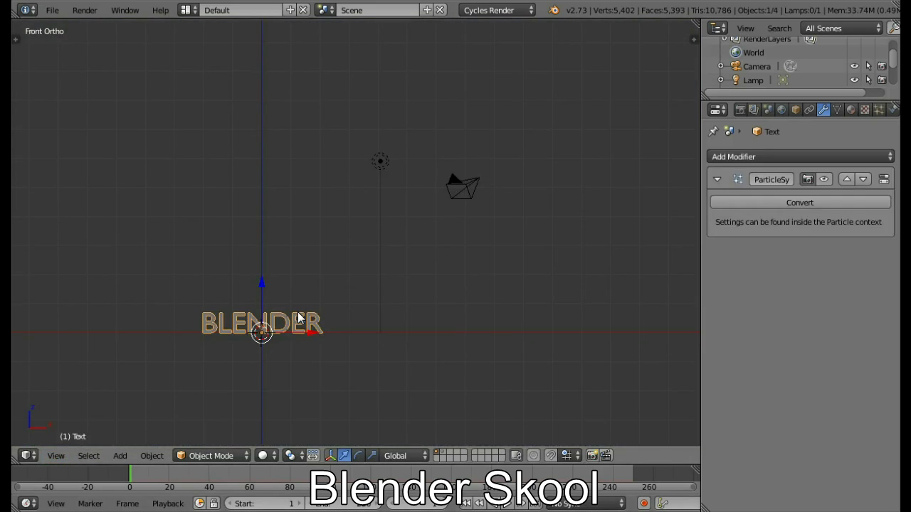
shift+middle_drag(237, 316, 330, 254)
scroll(323, 256, up, 4)
scroll(323, 261, up, 3)
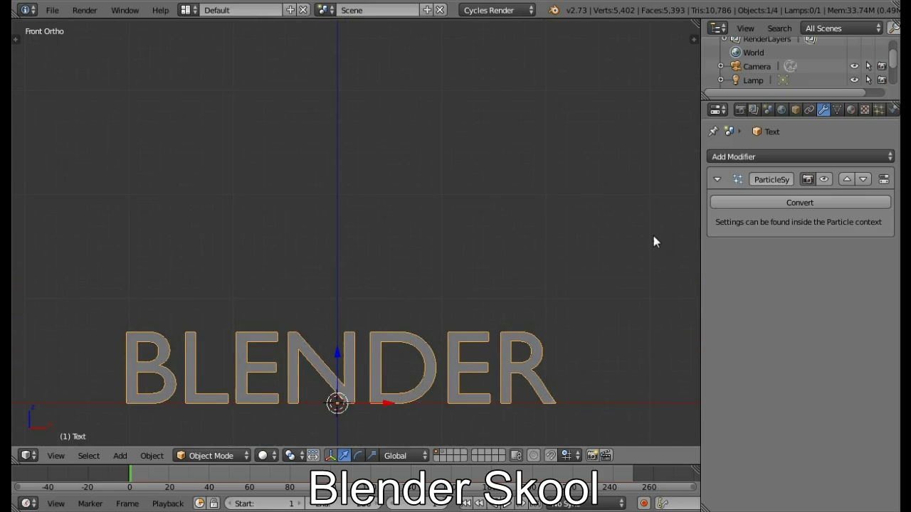
click(823, 179)
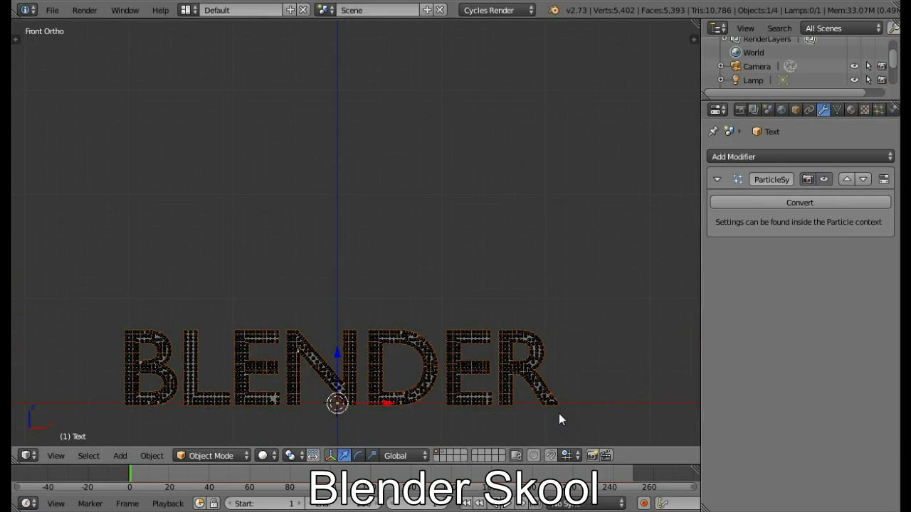
- Lower the floor plane about 0.02 units along Z to just beneath the lettering's spheres, using wireframe display
shift+middle_drag(465, 392, 507, 287)
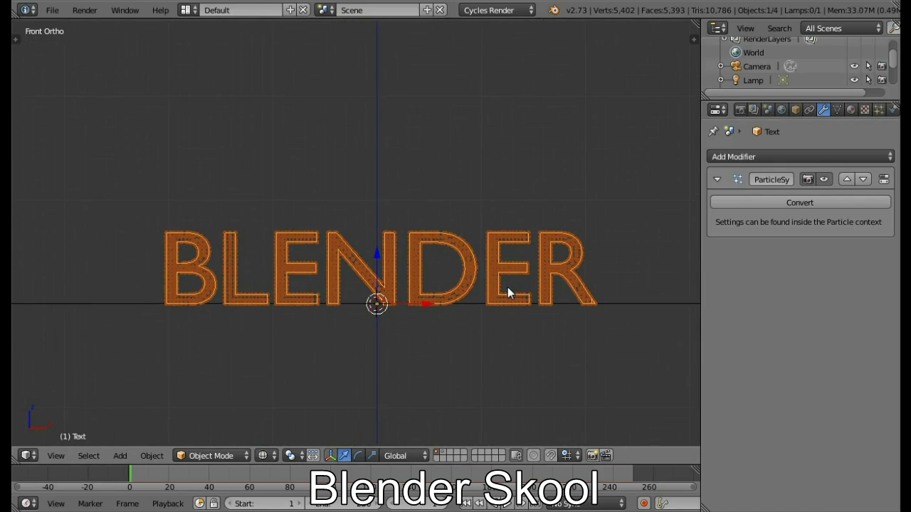
scroll(507, 287, up, 1)
scroll(498, 292, up, 2)
shift+middle_drag(459, 387, 468, 295)
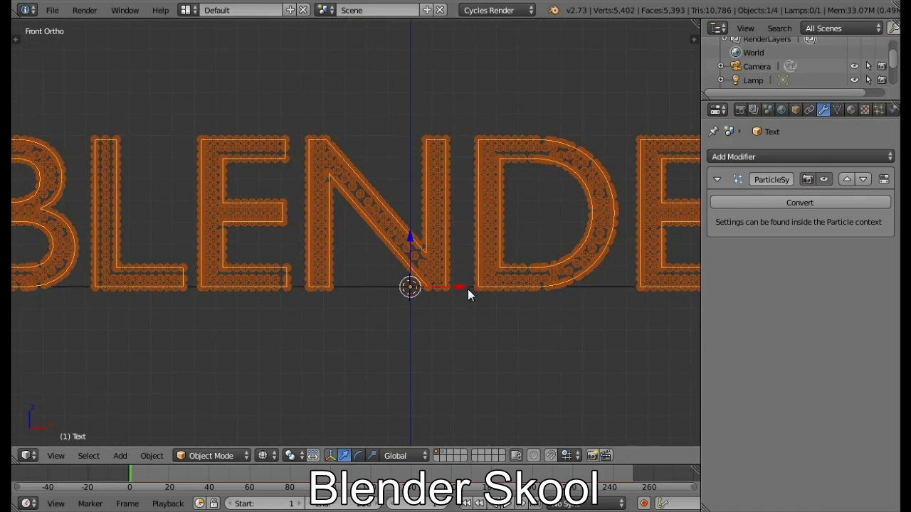
scroll(468, 295, up, 2)
right_click(440, 311)
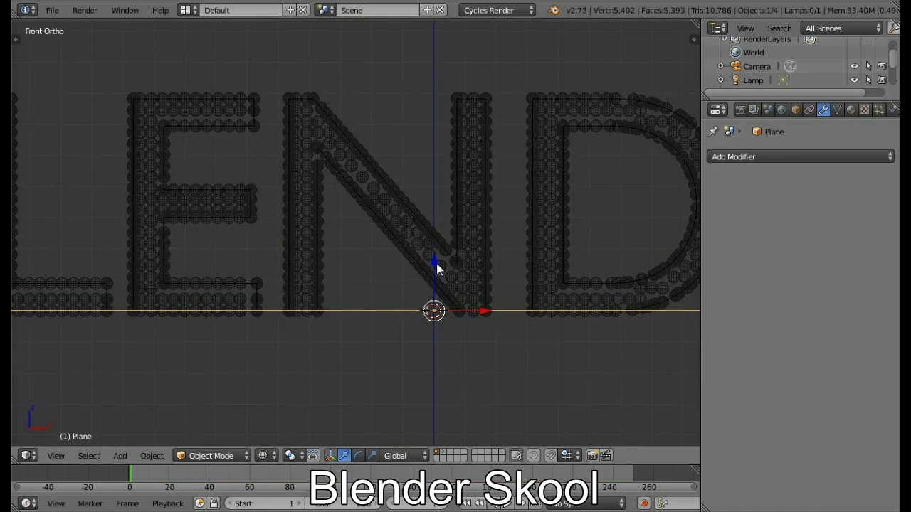
drag(436, 269, 437, 275)
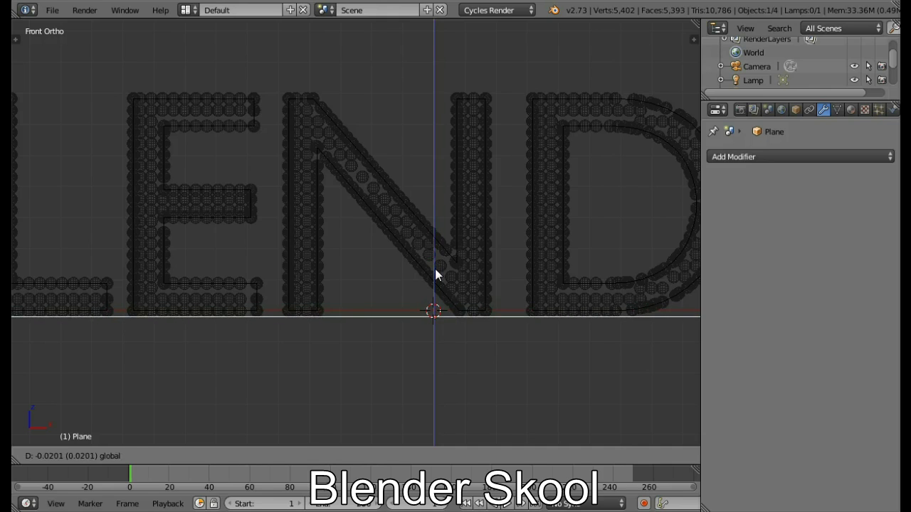
- Select the BLENDER lettering and turn off its particle system's viewport display again
right_click(441, 265)
click(823, 180)
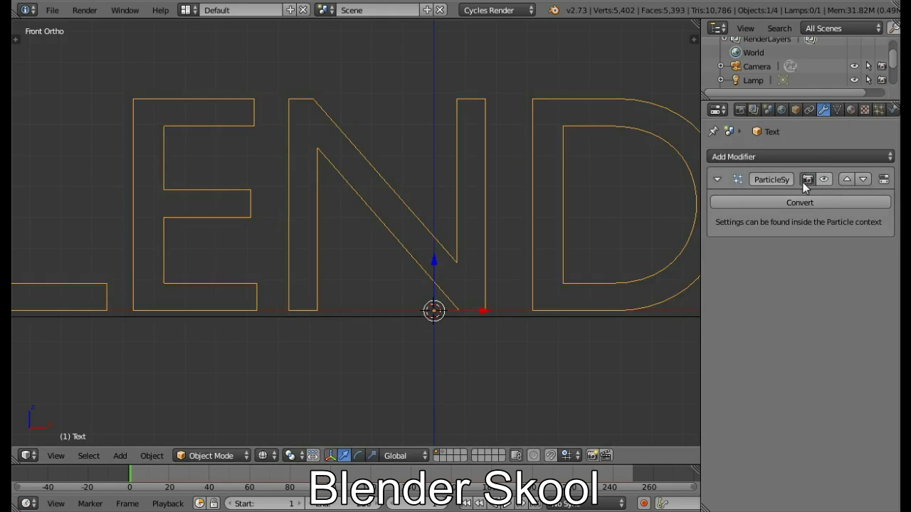
scroll(631, 234, down, 2)
click(827, 178)
scroll(502, 283, down, 3)
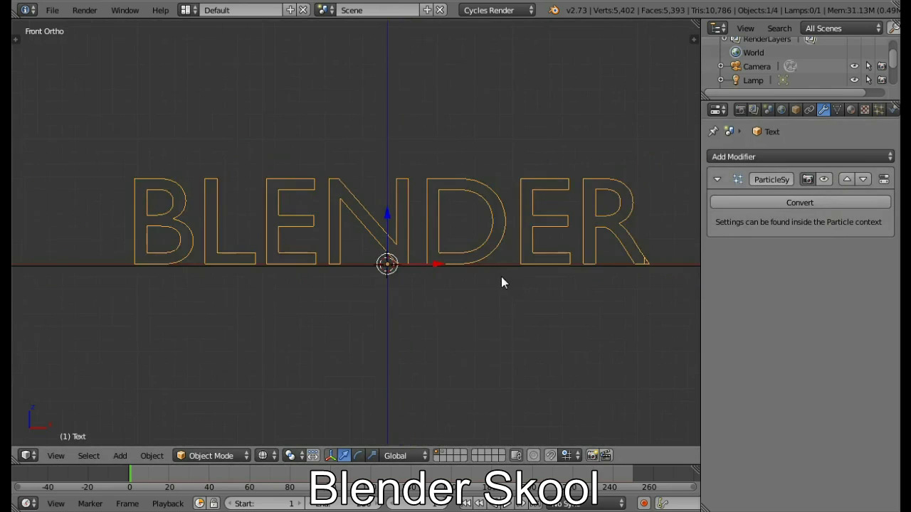
scroll(476, 276, up, 1)
middle_drag(454, 273, 465, 287)
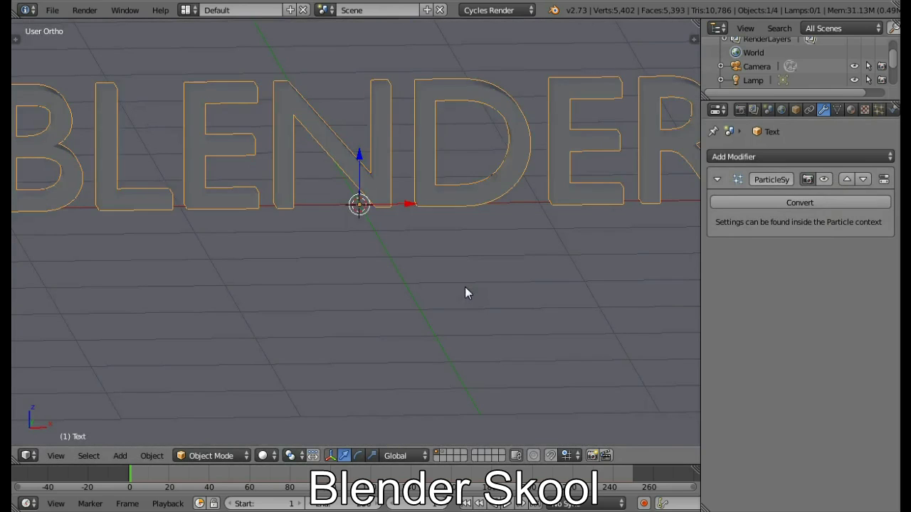
- Give the floor plane a new Mix Shader material combining a Diffuse BSDF and a Glossy BSDF
right_click(465, 293)
click(852, 109)
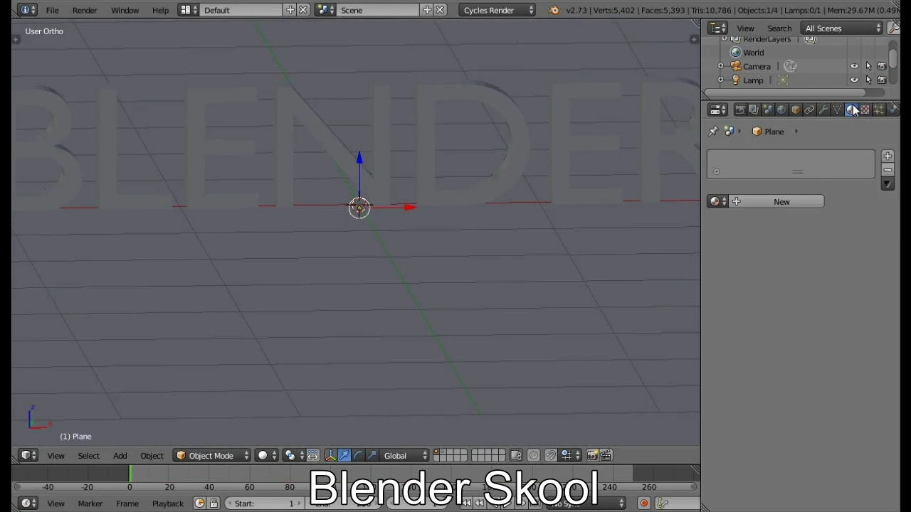
click(793, 199)
click(809, 274)
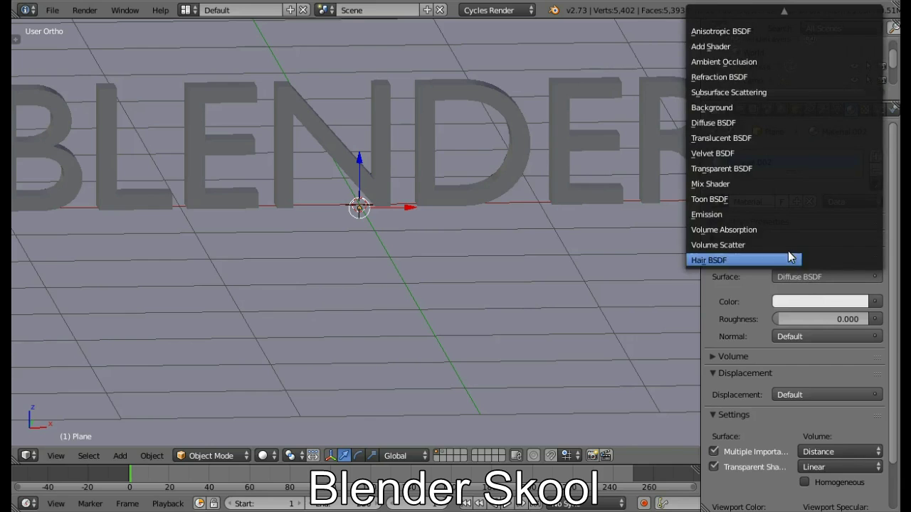
click(751, 181)
click(801, 319)
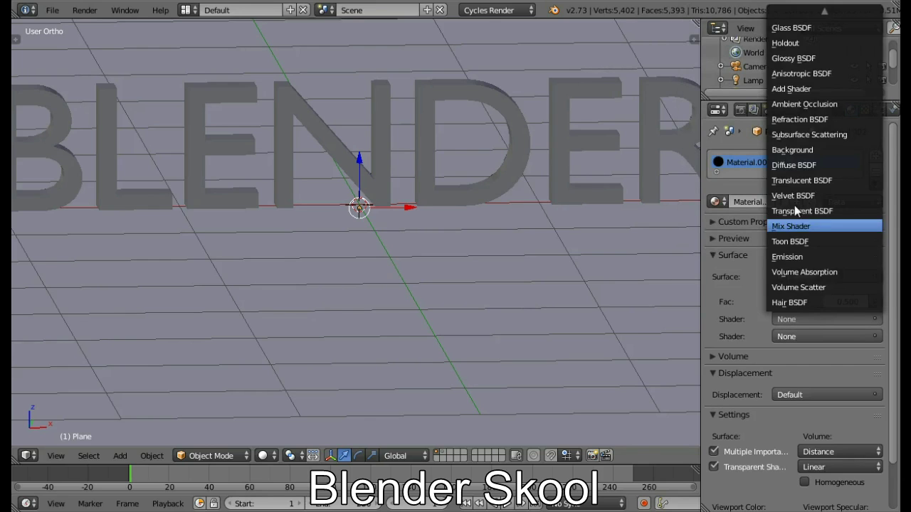
click(790, 165)
click(801, 388)
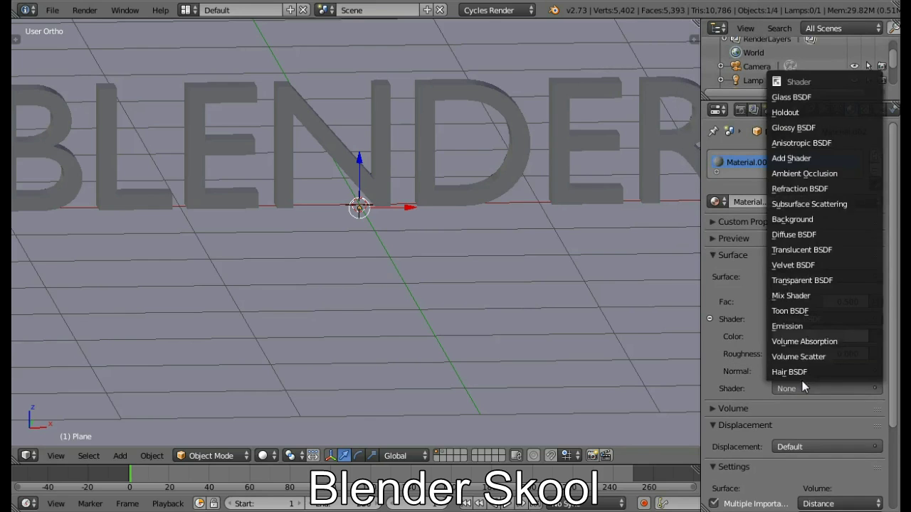
click(793, 131)
- Set the floor material's Glossy BSDF roughness to 0.1 and its mix factor to 0.3
click(839, 441)
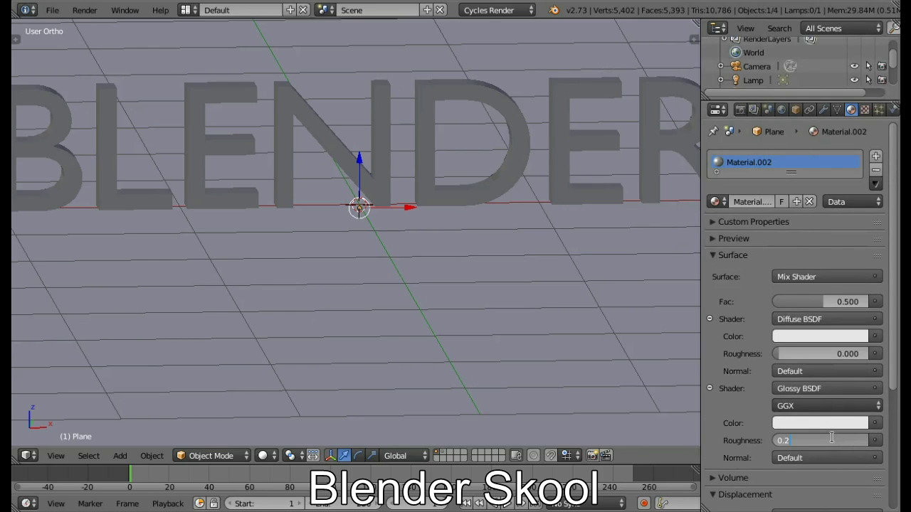
key(BackSpace)
key(BackSpace)
key(BackSpace)
key(BackSpace)
key(BackSpace)
text(0.1)
key(Return)
click(824, 301)
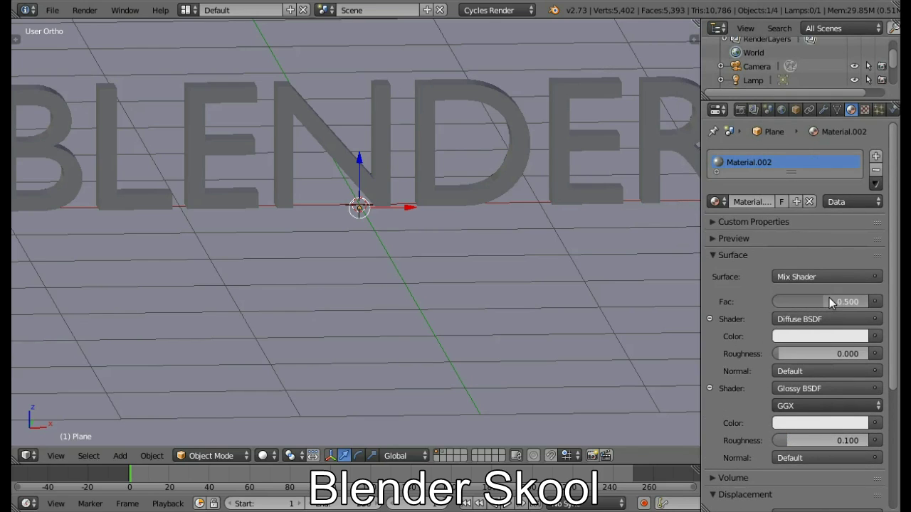
text(0.5)
text(0.3)
key(Return)
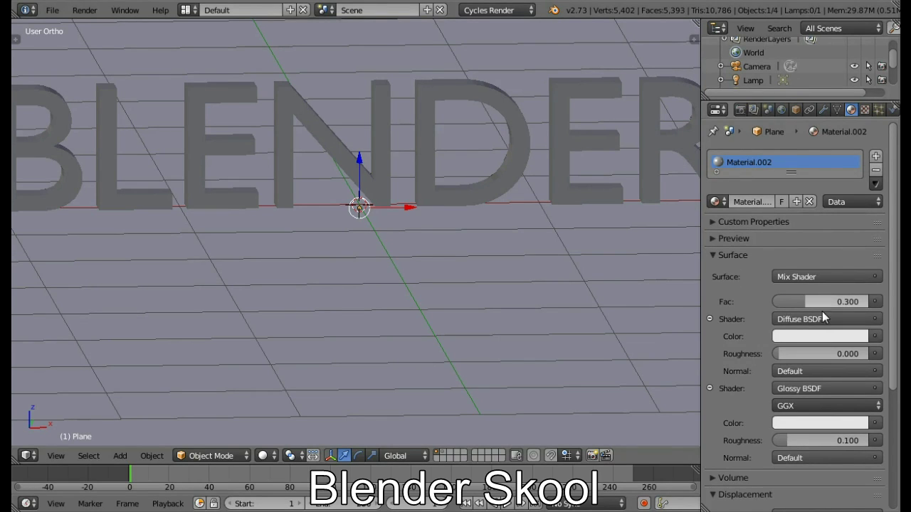
- Delete the lamp above the BLENDER lettering from the scene
click(740, 109)
scroll(403, 220, down, 4)
scroll(411, 209, down, 7)
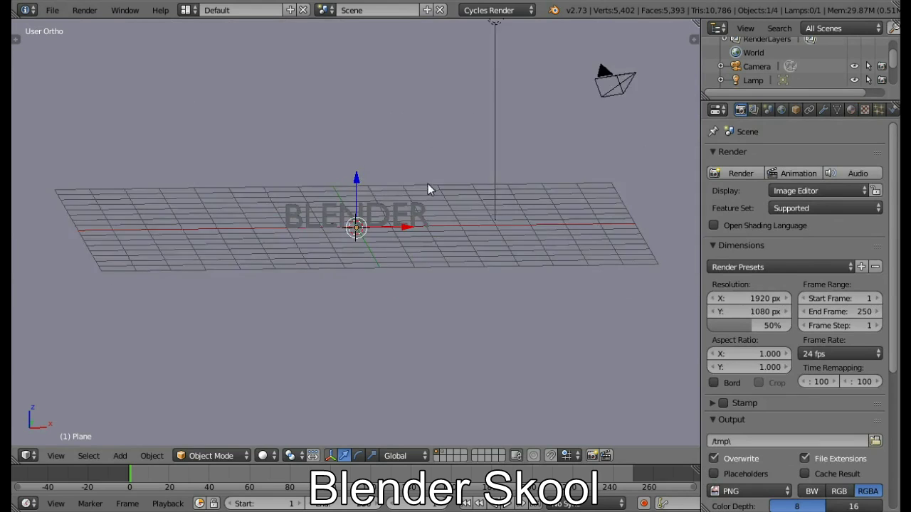
right_click(437, 108)
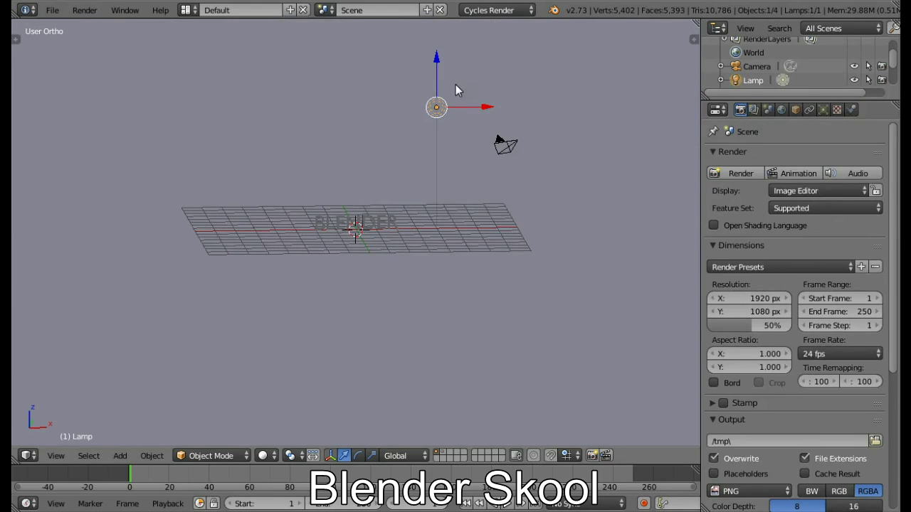
key(x)
click(350, 134)
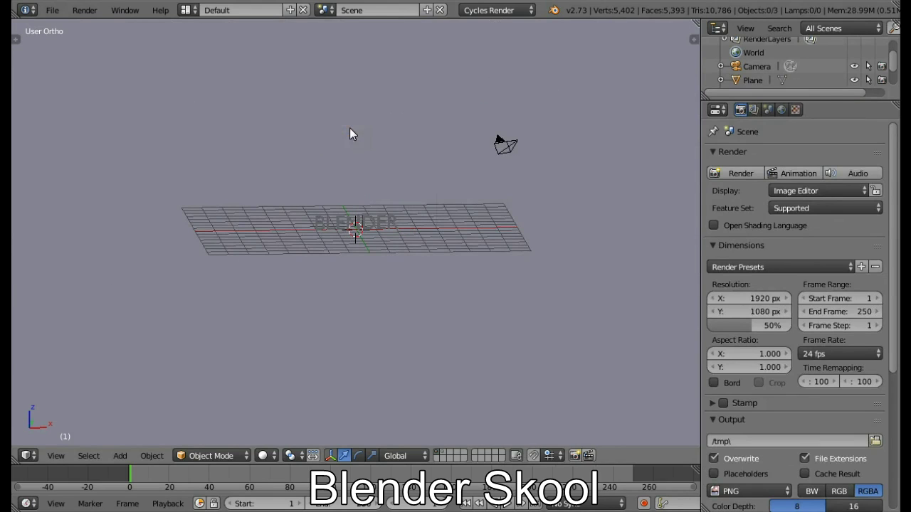
- Add a second mesh plane at the origin and rotate it 90 degrees about the global X axis in top view
scroll(284, 155, up, 5)
key(shift+a)
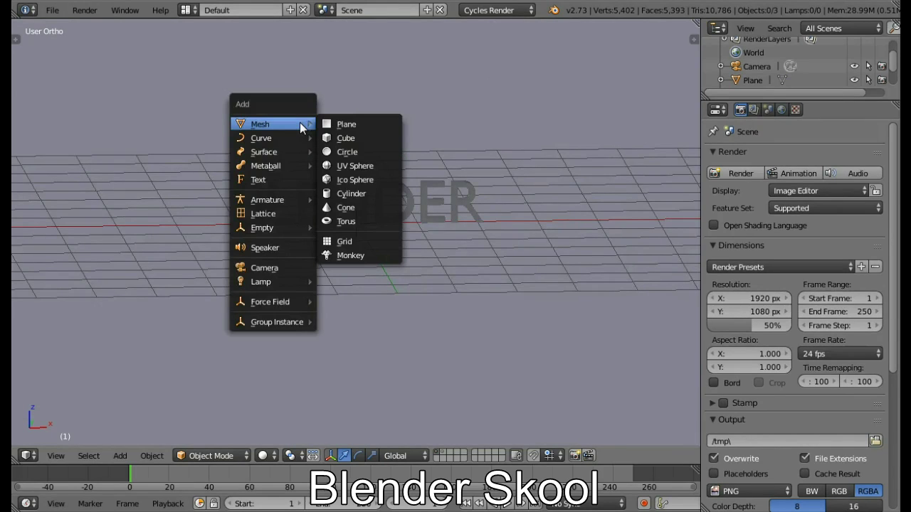
click(325, 125)
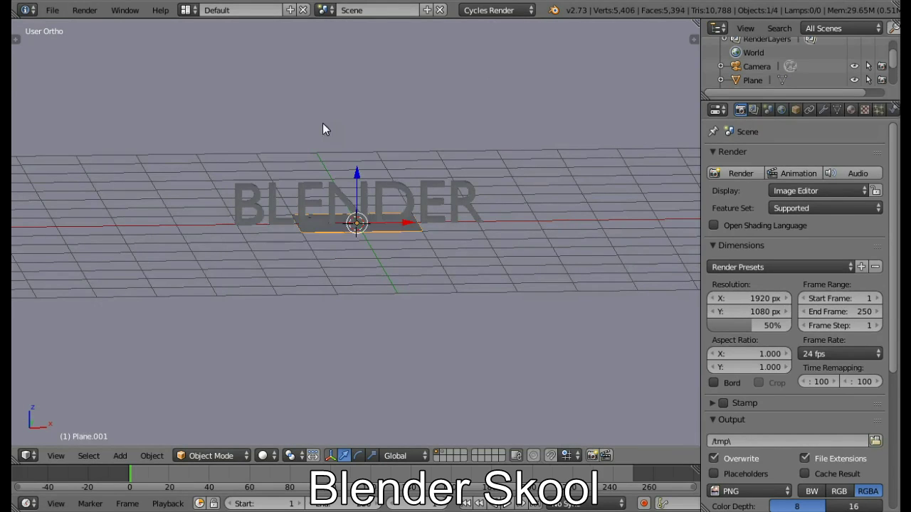
click(57, 456)
click(107, 387)
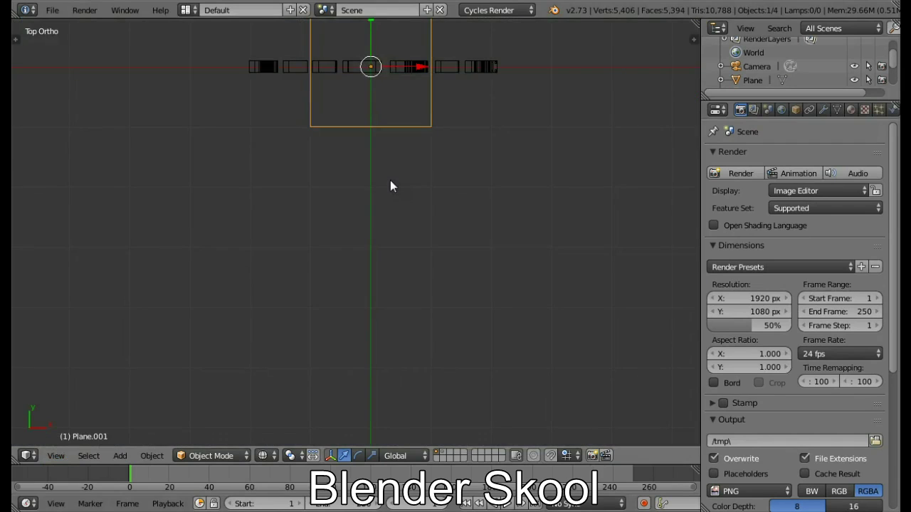
shift+middle_drag(390, 186, 340, 364)
scroll(349, 295, down, 1)
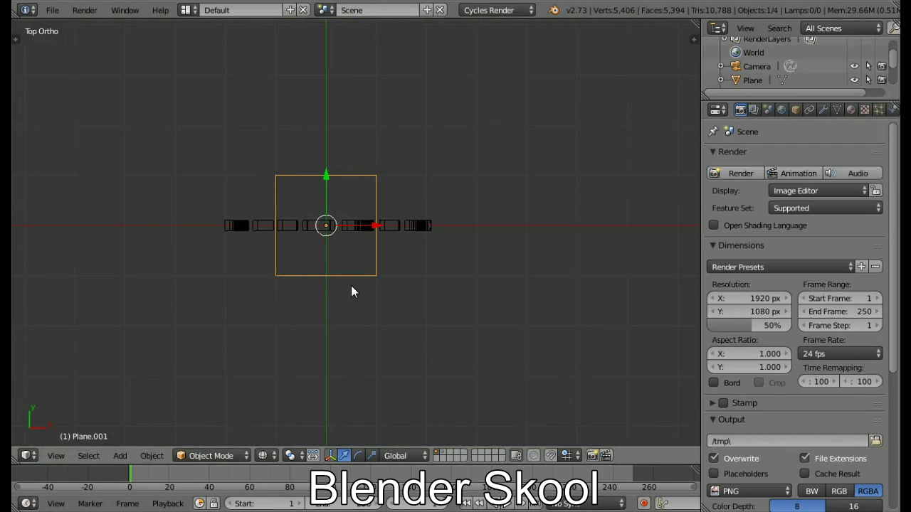
key(r)
text(x)
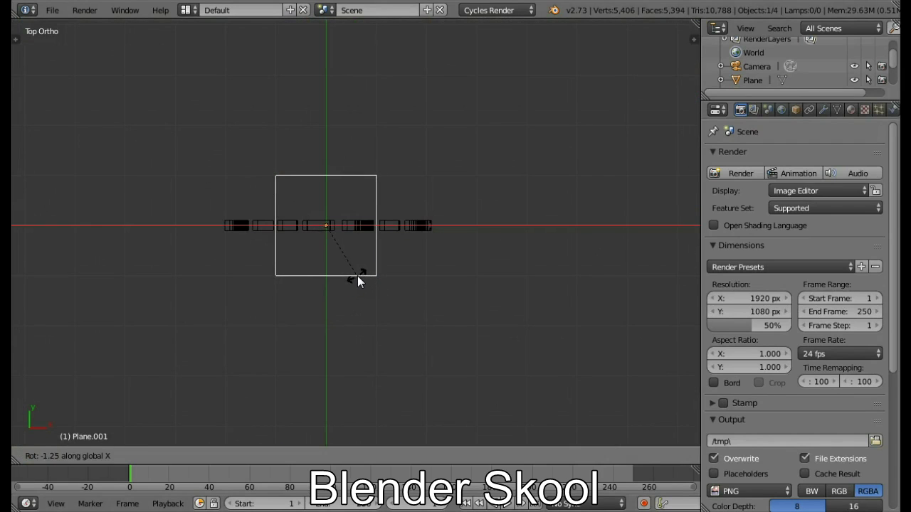
text(90)
key(Return)
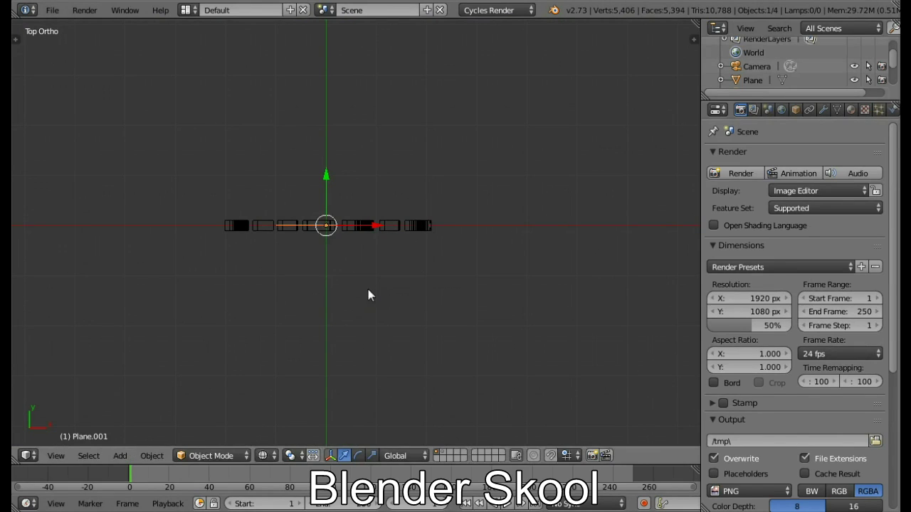
- Rotate the second plane 90 degrees about global Z and move it along X to about -3.2, beyond the lettering's first letter
key(r)
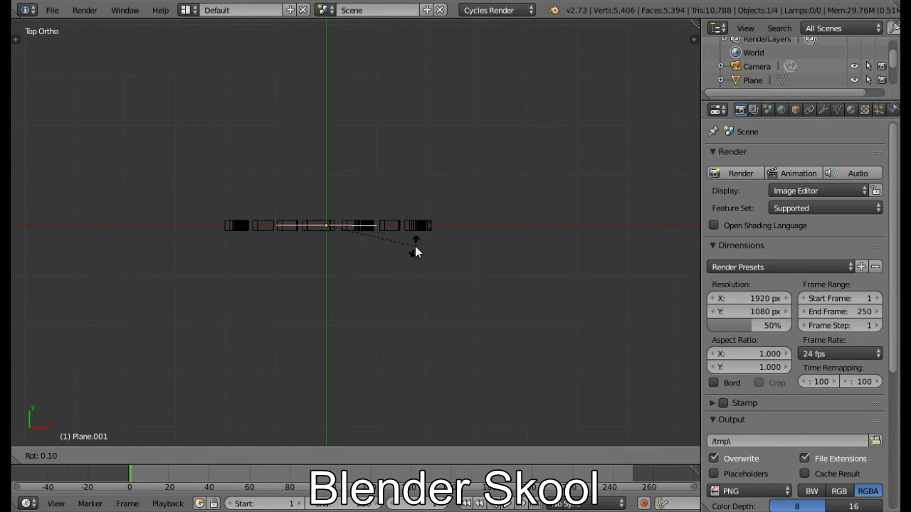
text(z90)
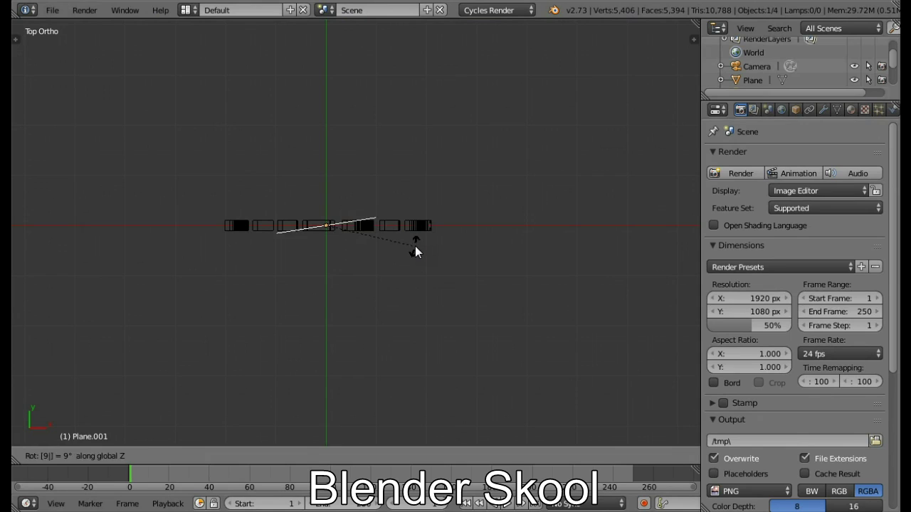
key(Return)
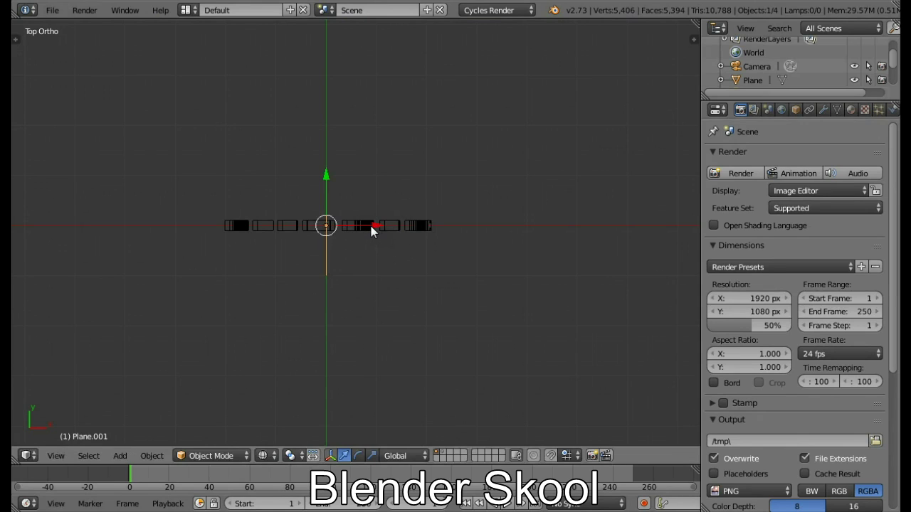
drag(374, 229, 212, 228)
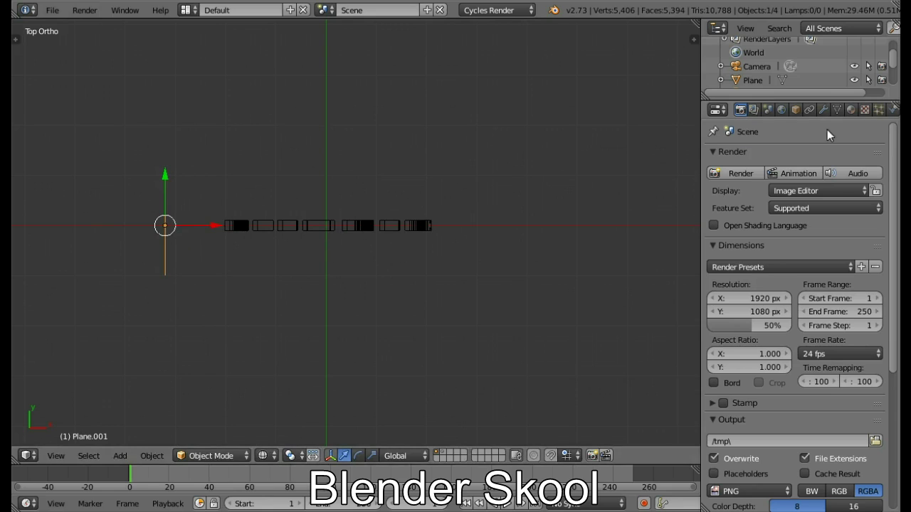
- Give the plane beside the first letter a new material with an Emission surface
click(851, 110)
click(819, 202)
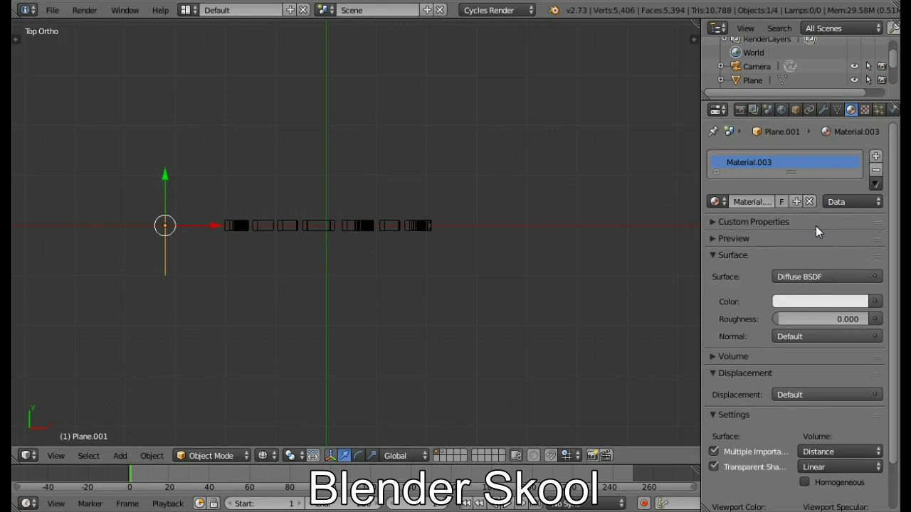
click(820, 277)
click(772, 216)
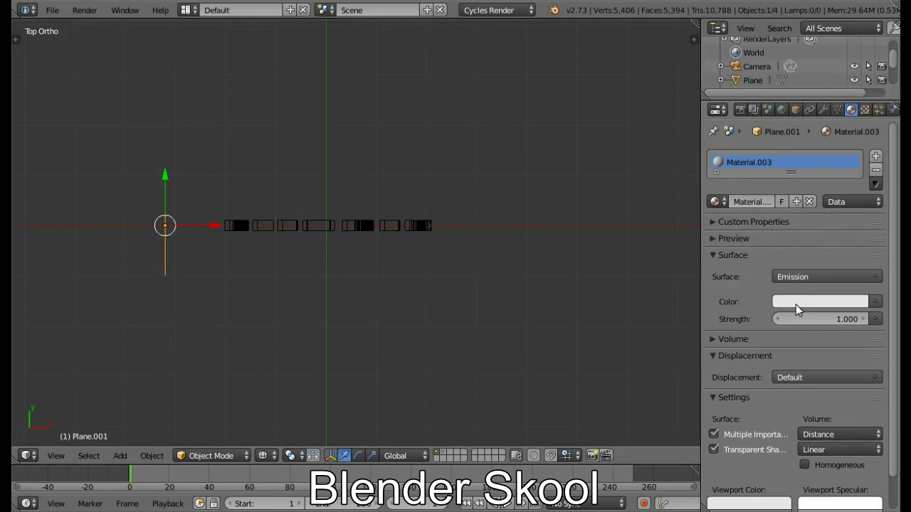
- Set the plane's emission strength to 1.5 and its colour to orange
click(840, 320)
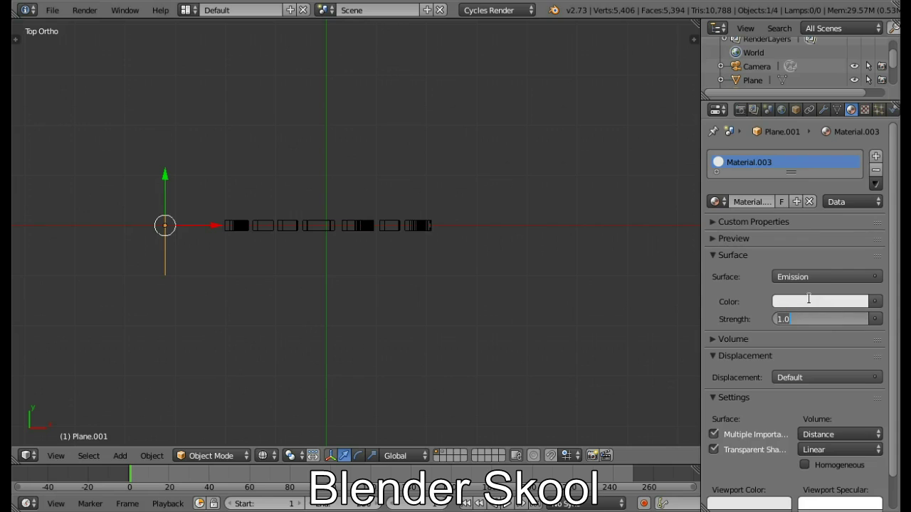
text(10)
key(Return)
click(821, 320)
text(1.5)
key(Return)
click(814, 303)
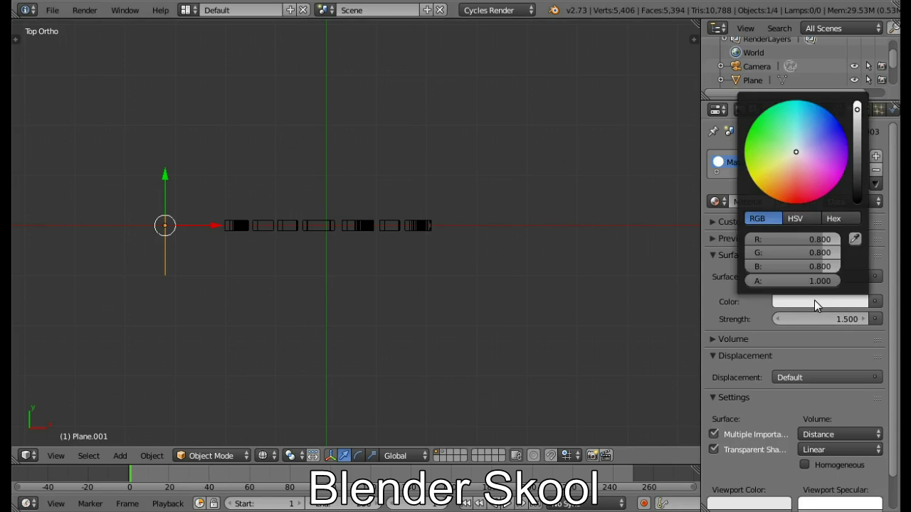
drag(797, 154, 783, 196)
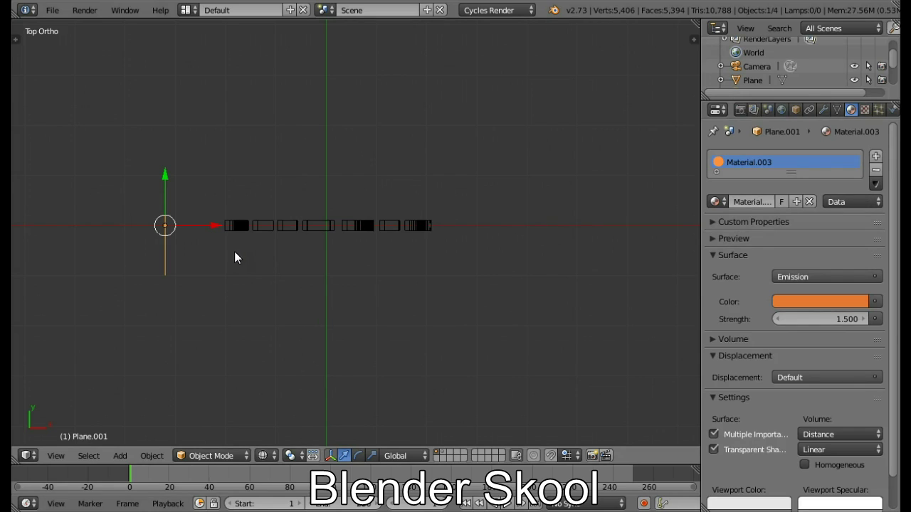
- Duplicate the orange plane along X to about 4.0, past the lettering's last letter, and give the copy its own blue emission material
key(shift+d)
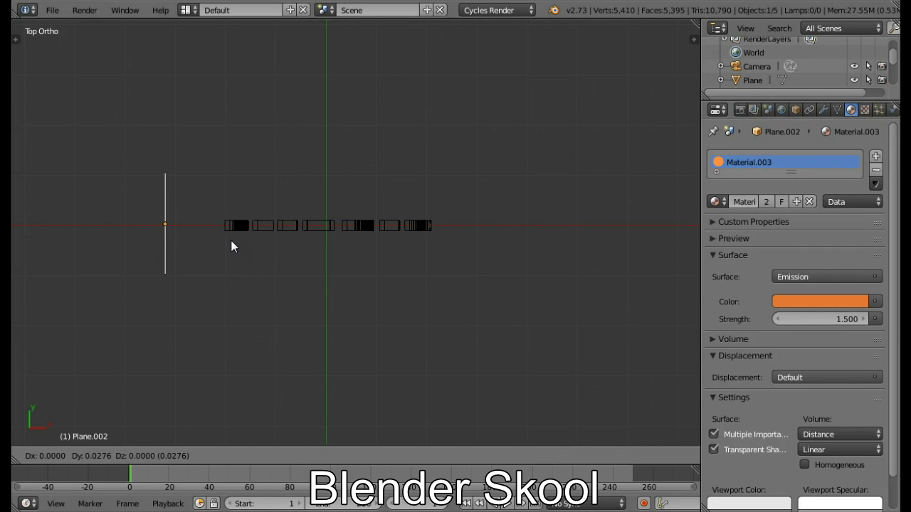
key(x)
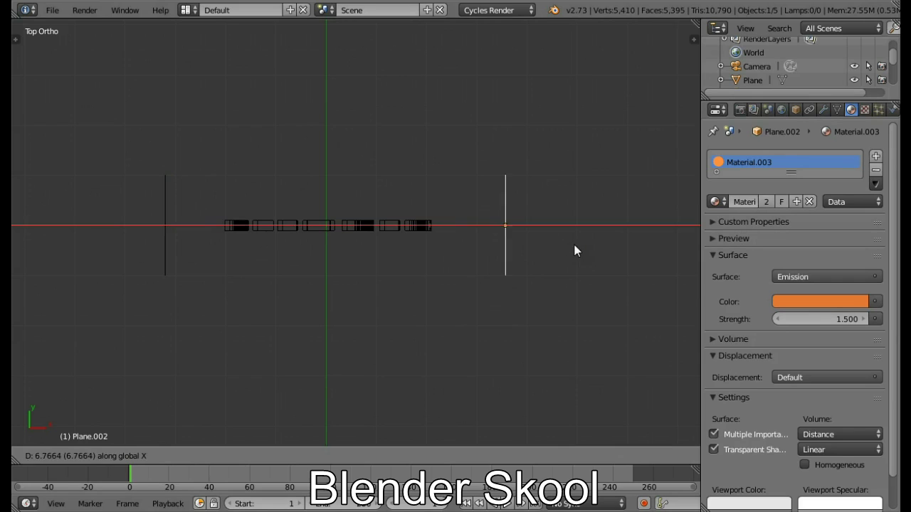
click(594, 246)
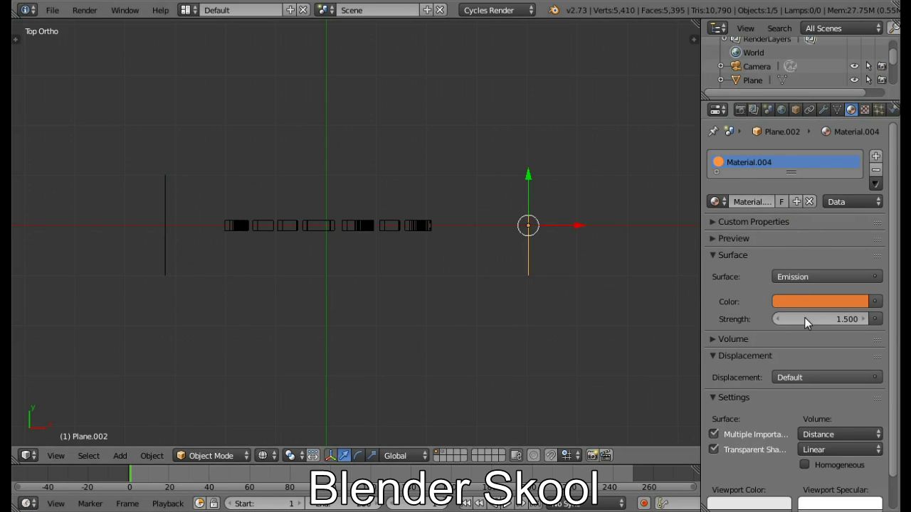
click(815, 303)
click(818, 123)
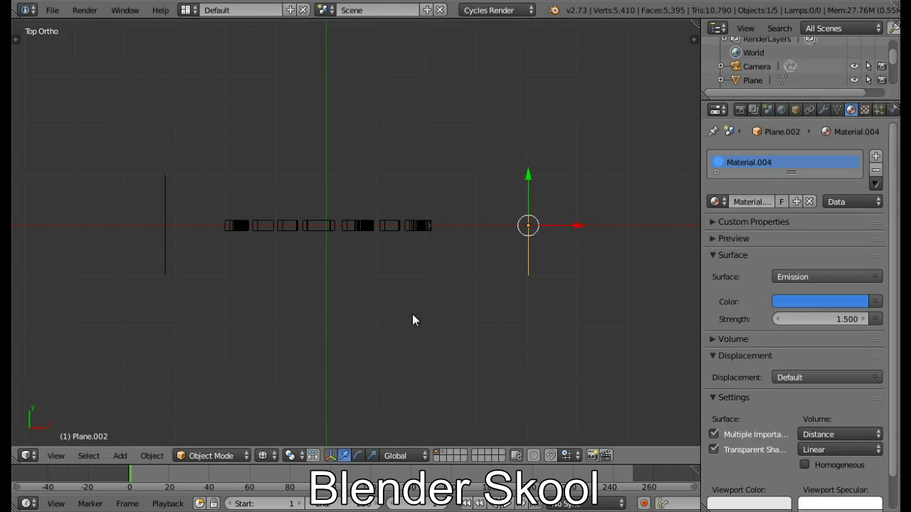
- Raise both emission planes together along Z to about 0.99 so their lower edges rest on the floor
mouse_move(412, 320)
middle_down()
mouse_move(433, 230)
mouse_move(413, 280)
mouse_move(370, 262)
mouse_move(413, 285)
mouse_move(445, 275)
middle_up()
key(z)
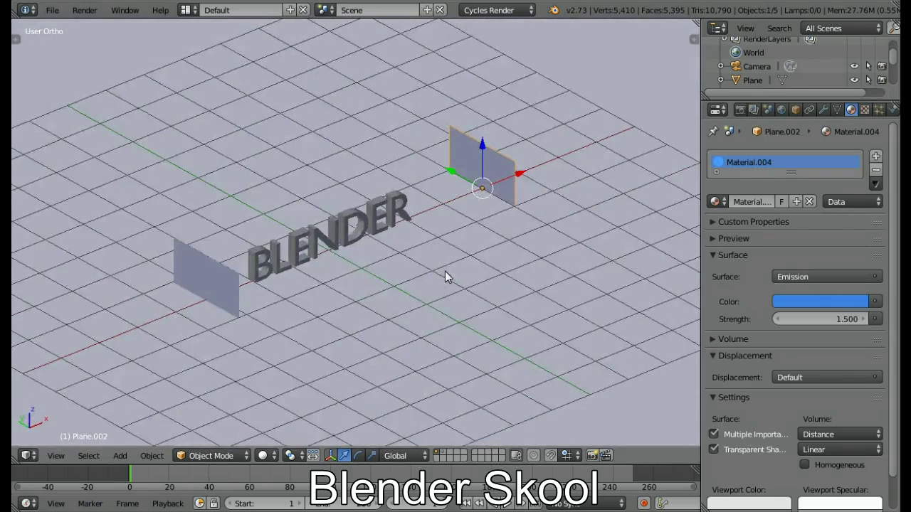
shift+right_click(192, 281)
drag(347, 207, 346, 162)
- Examine the object properties of the two emission planes, including the Ray Visibility options
right_click(456, 139)
key(z)
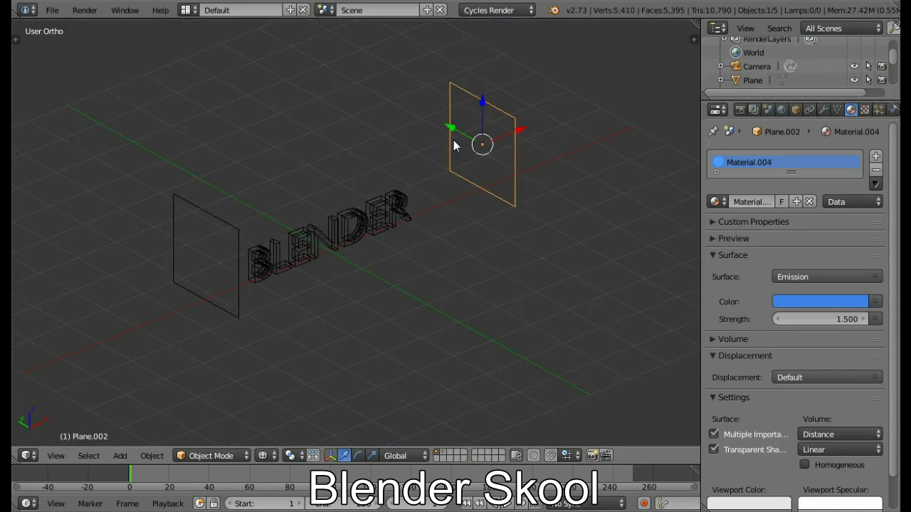
click(836, 109)
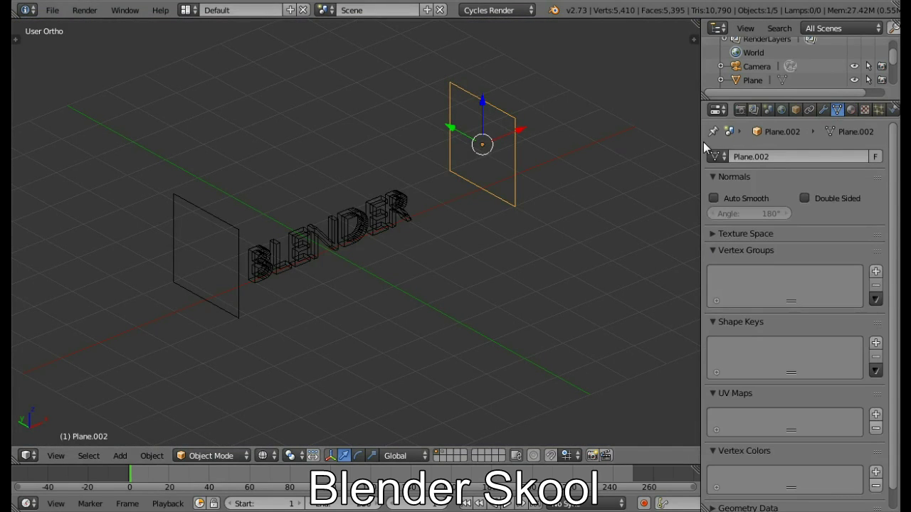
click(797, 112)
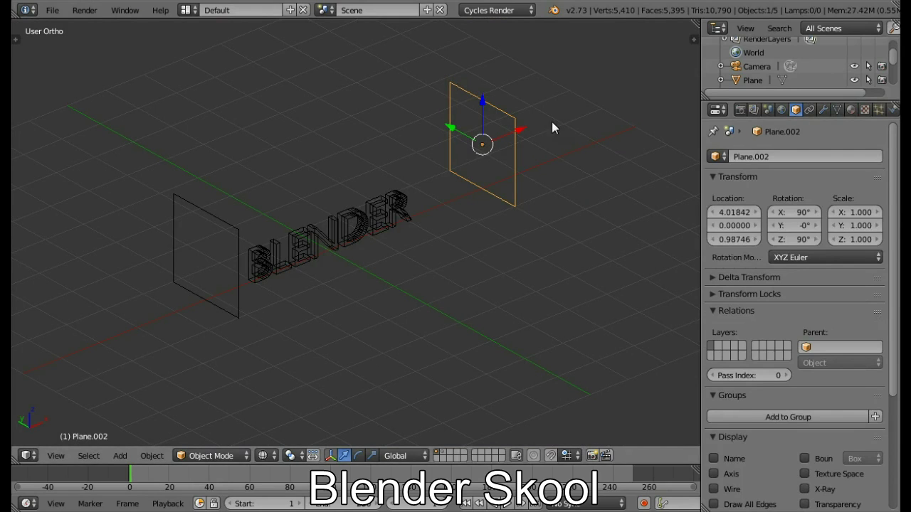
scroll(810, 351, down, 6)
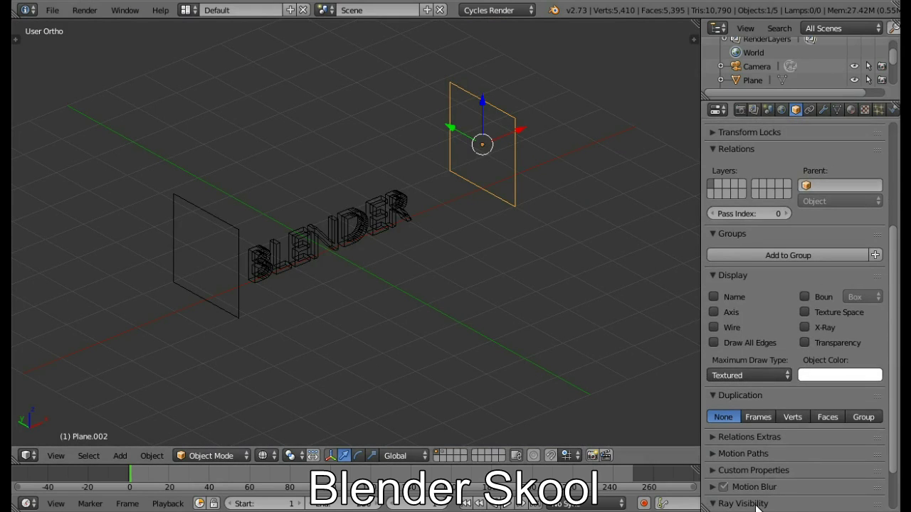
scroll(757, 498, down, 2)
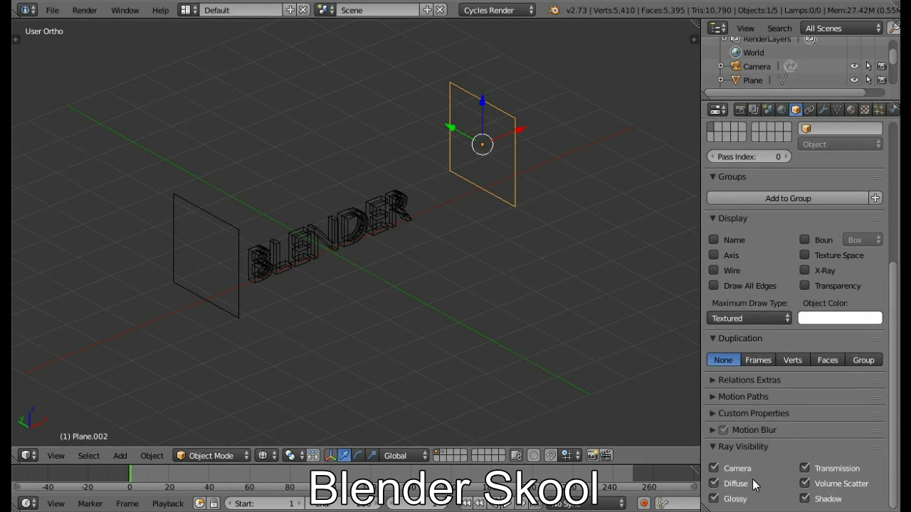
click(718, 446)
right_click(236, 226)
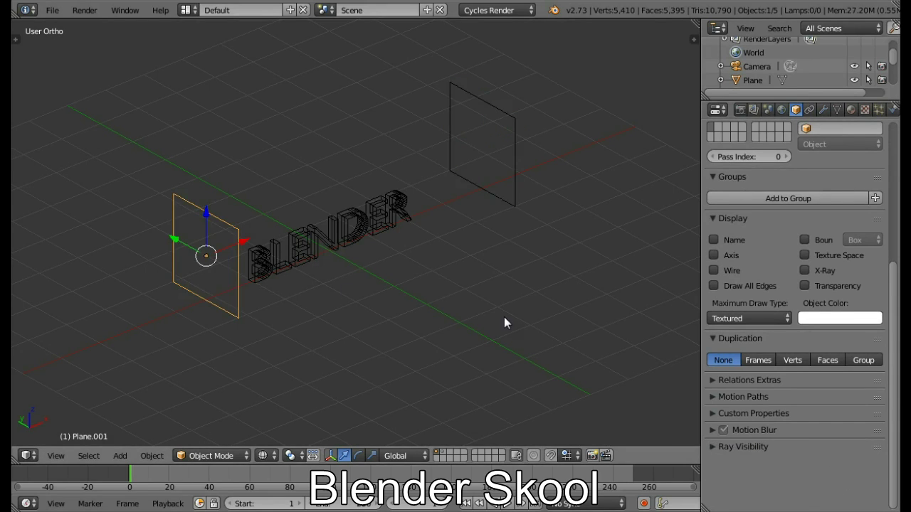
click(745, 446)
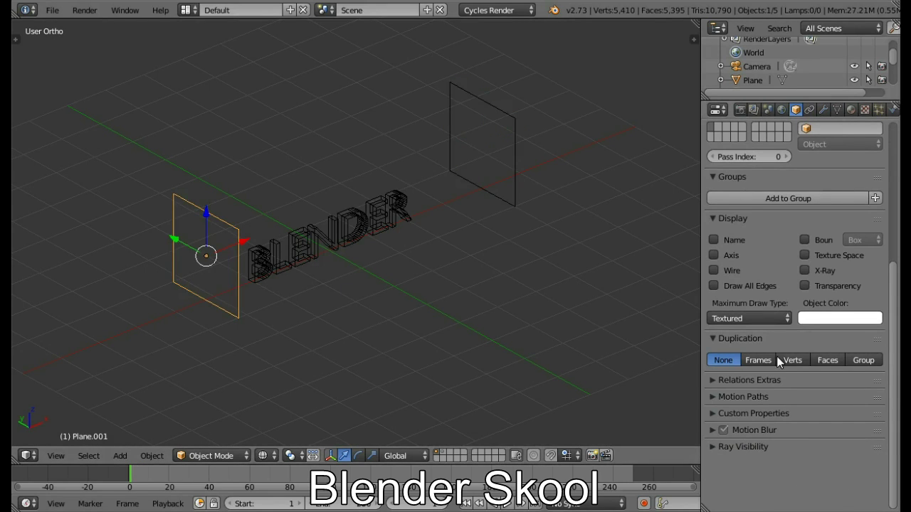
scroll(776, 356, up, 8)
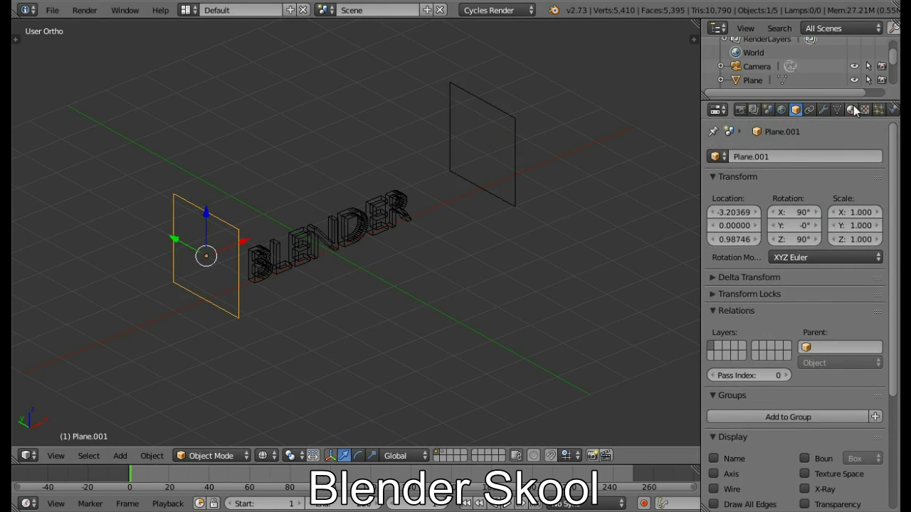
click(851, 108)
- Switch to top view and set the world background colour to black
click(56, 456)
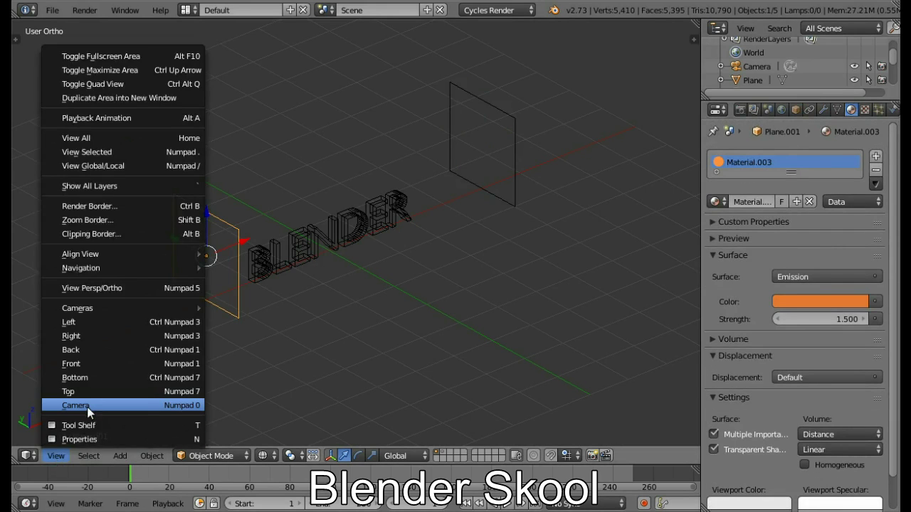
click(90, 392)
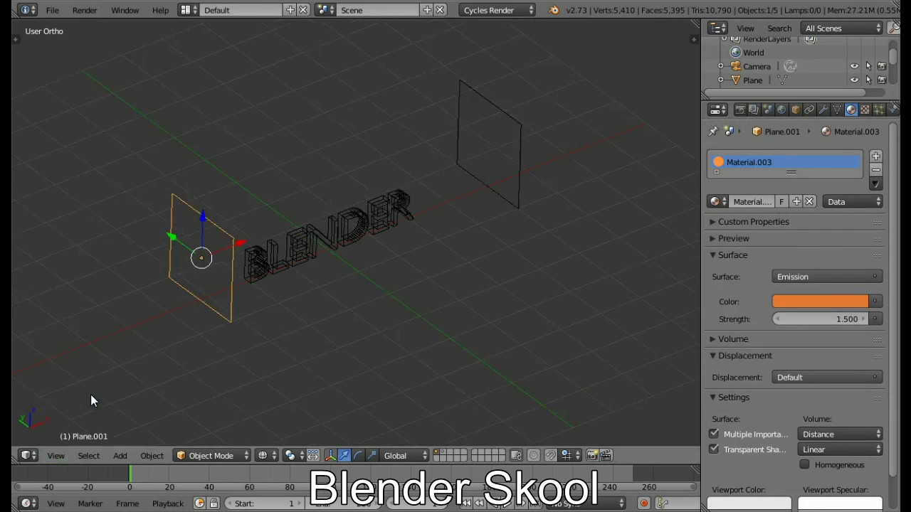
click(782, 111)
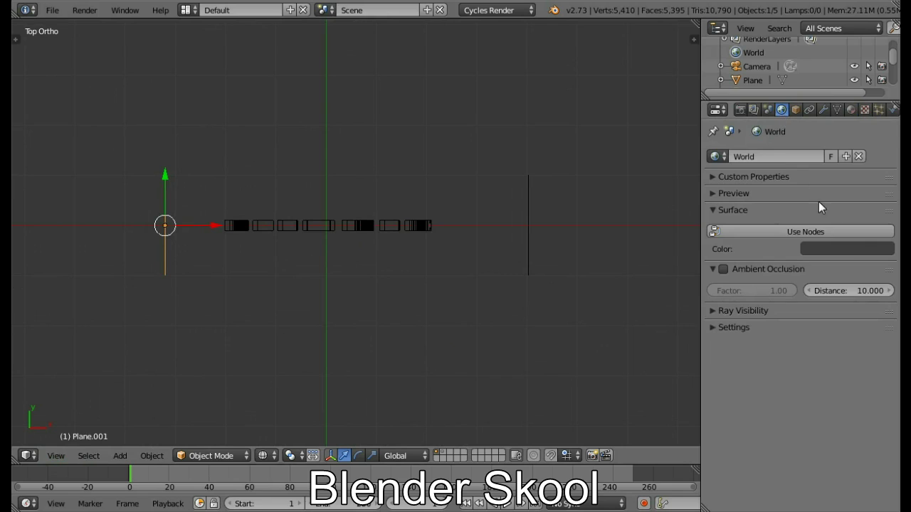
click(851, 249)
drag(881, 146, 881, 165)
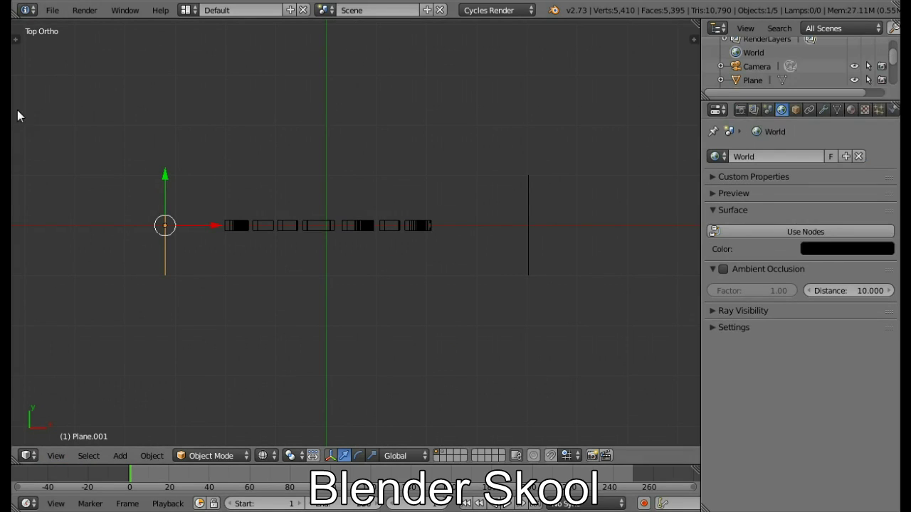
- Save the scene in the Blender Skool folder under the name tutorial
click(52, 10)
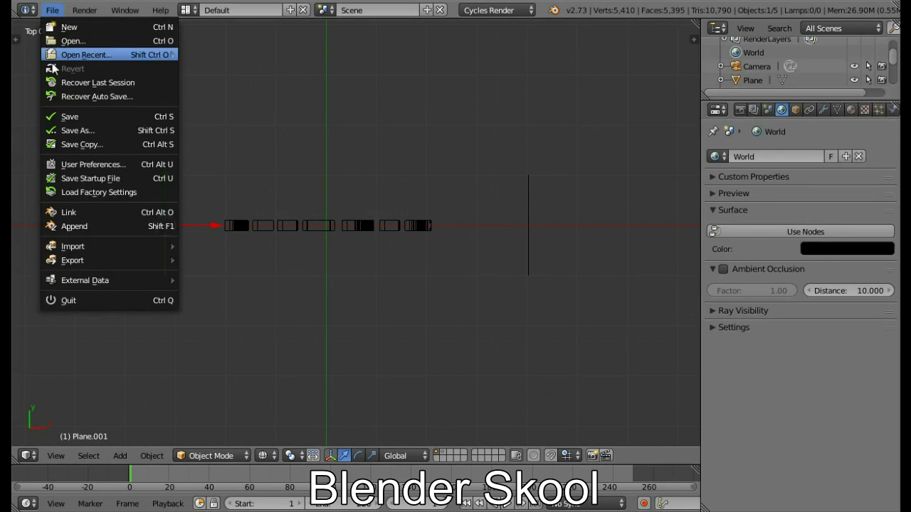
click(66, 117)
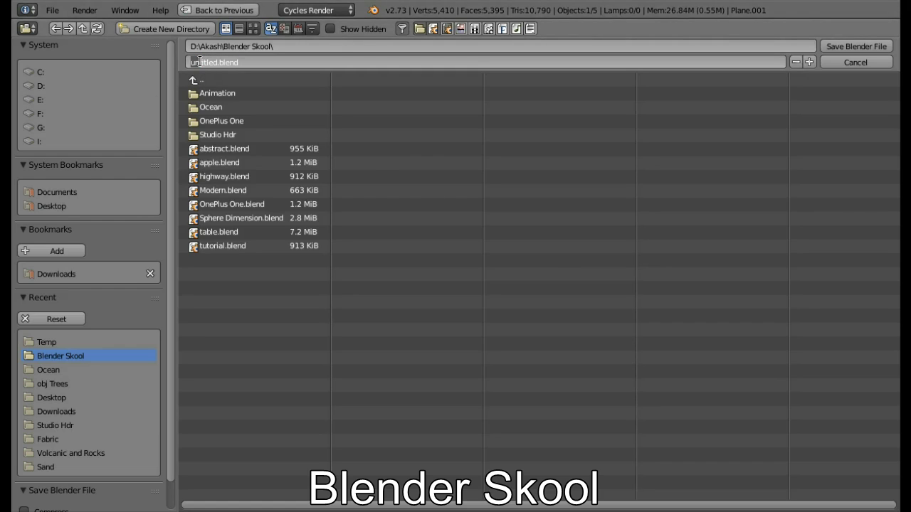
key(Delete)
key(Delete)
key(Delete)
text(tutorial)
key(Return)
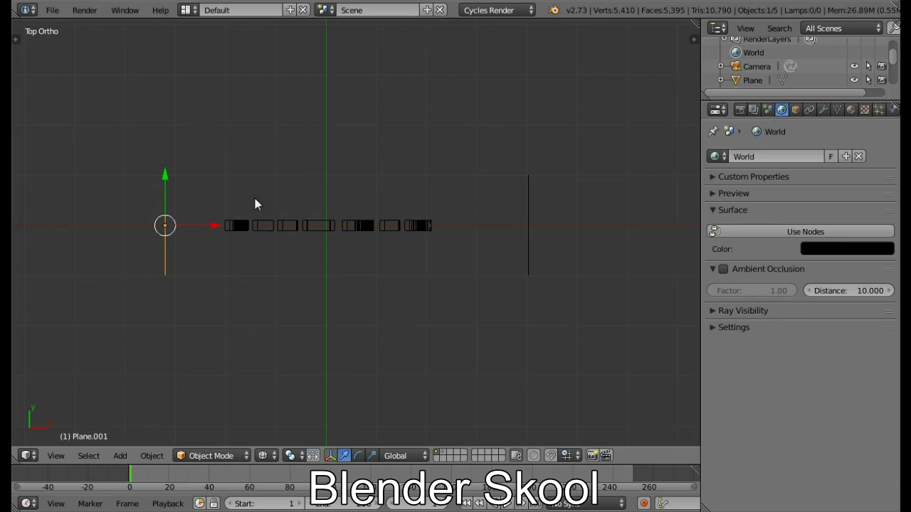
- Look through the scene camera and enable Lock Camera to View
scroll(191, 285, up, 2)
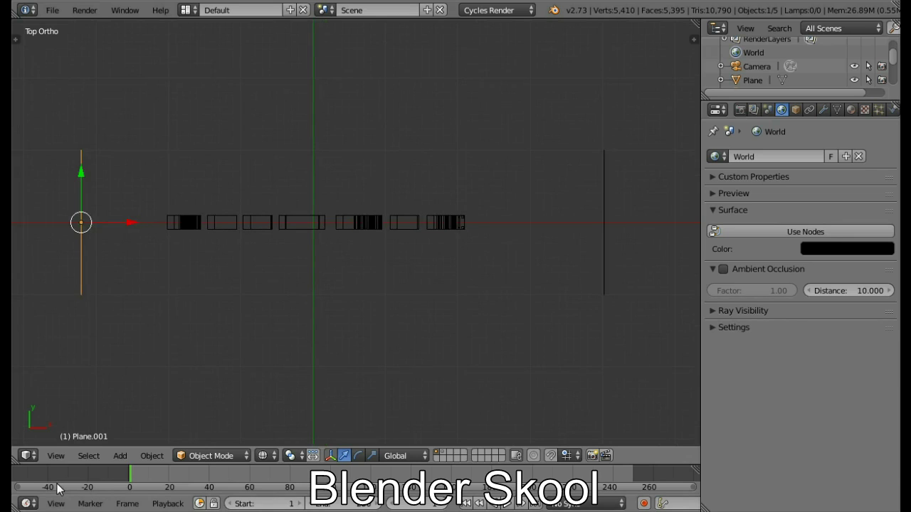
click(56, 456)
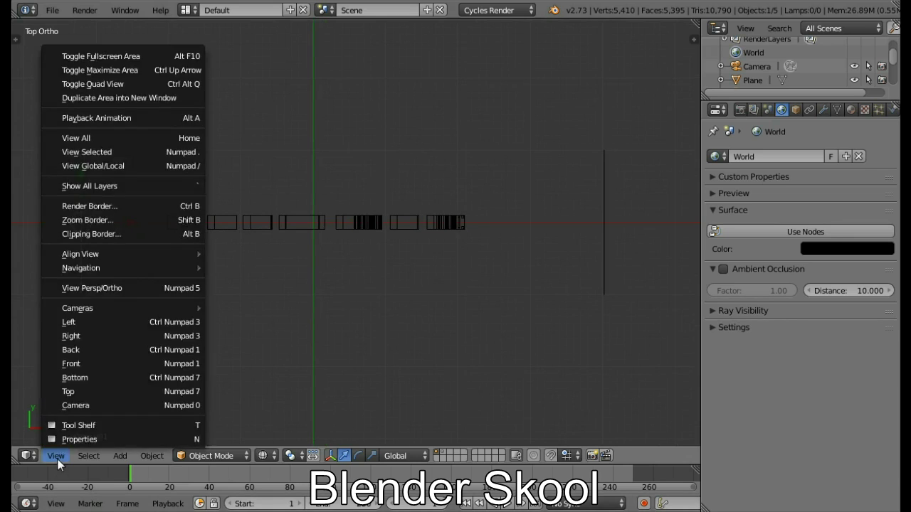
click(87, 409)
scroll(220, 349, up, 2)
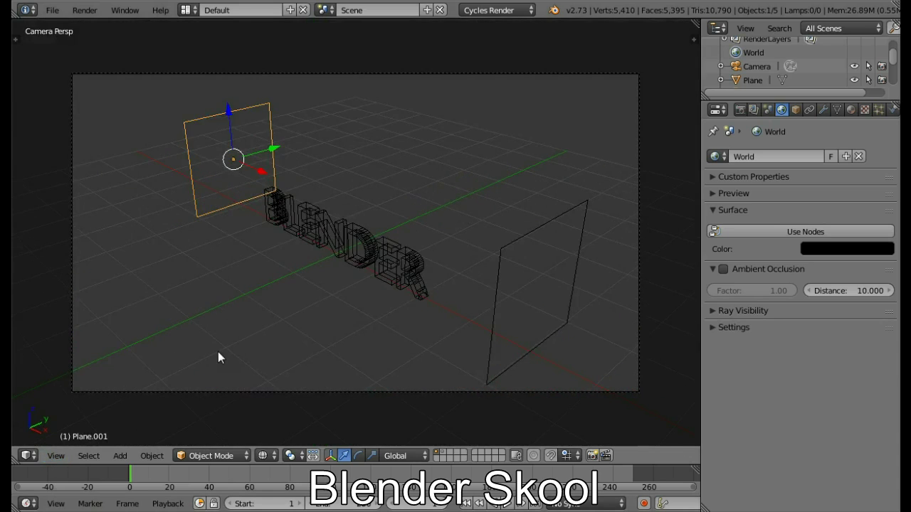
scroll(218, 352, down, 2)
key(n)
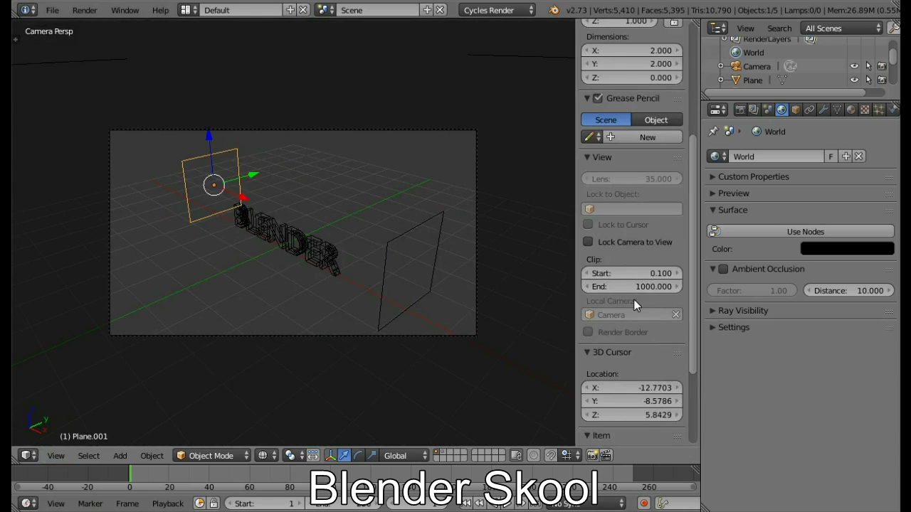
click(598, 243)
key(n)
- Reframe the camera to a low, near-frontal shot of the BLENDER lettering in solid shading, and disable Lock Camera to View
mouse_move(358, 281)
middle_down()
mouse_move(333, 286)
mouse_move(456, 258)
mouse_move(327, 311)
mouse_move(448, 287)
mouse_move(406, 305)
mouse_move(386, 262)
mouse_move(370, 296)
mouse_move(419, 278)
mouse_move(396, 280)
mouse_move(405, 285)
mouse_move(401, 277)
middle_up()
key(z)
key(n)
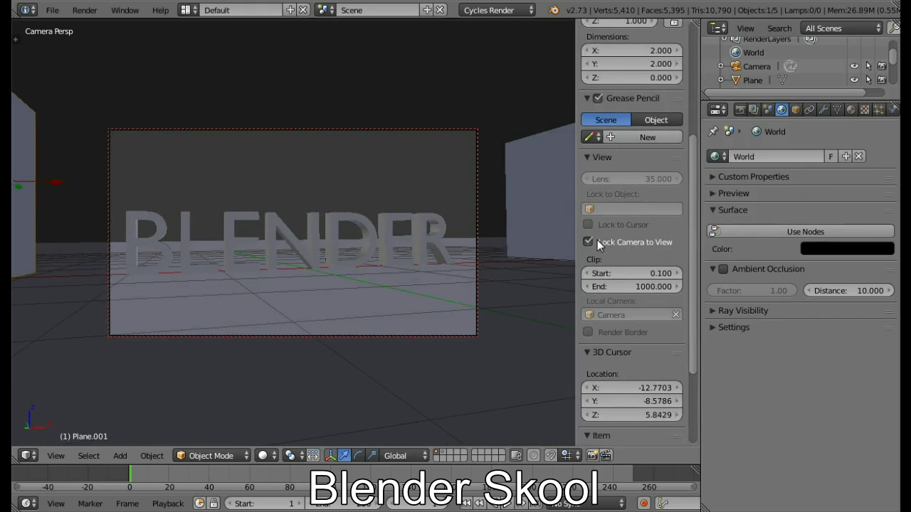
click(592, 242)
key(n)
scroll(484, 239, down, 3)
scroll(319, 366, up, 4)
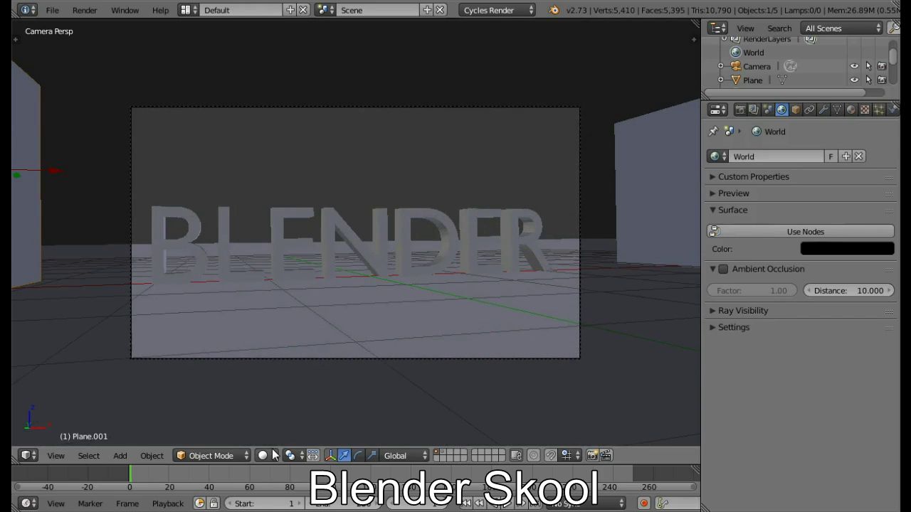
- Preview the camera shot in rendered shading with the text's particles displayed, and return to solid shading
click(272, 455)
click(309, 360)
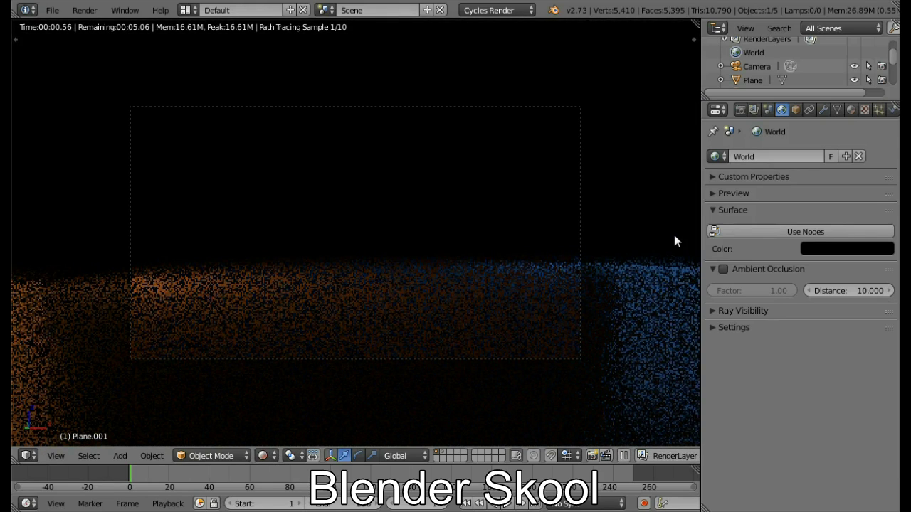
click(823, 109)
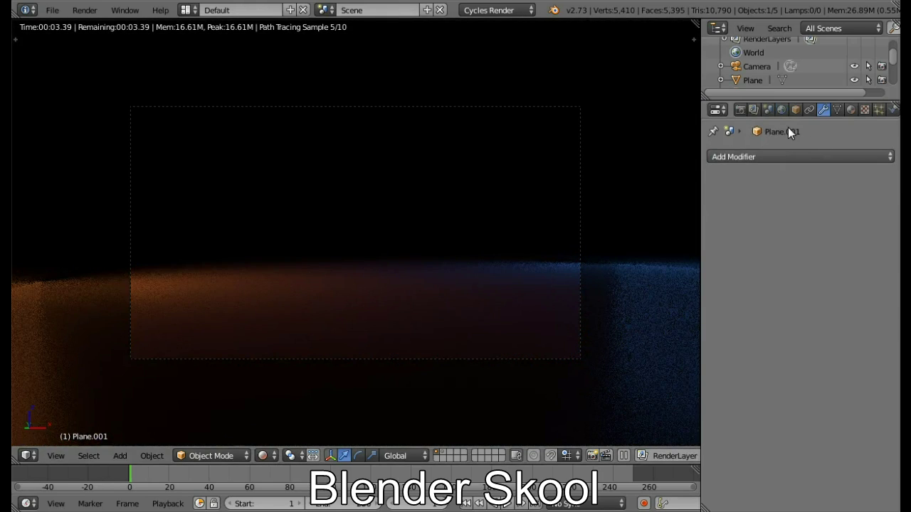
right_click(368, 244)
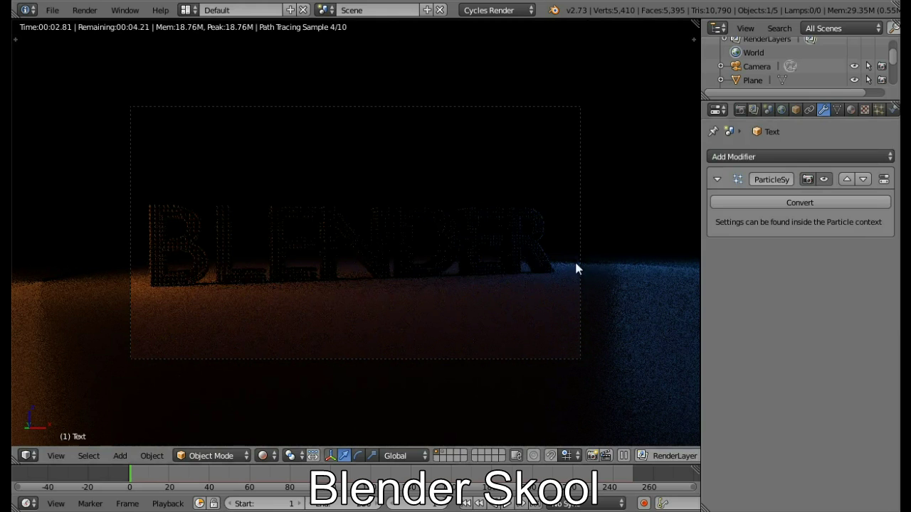
key(shift+z)
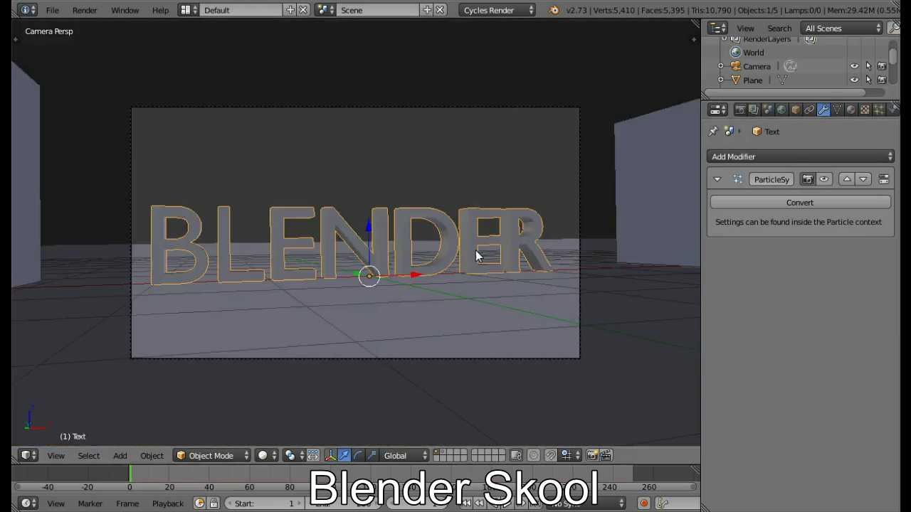
- In a wireframe top view, enter Edit Mode on the orange light plane beside the B and select its edge nearest the camera
click(57, 455)
click(91, 391)
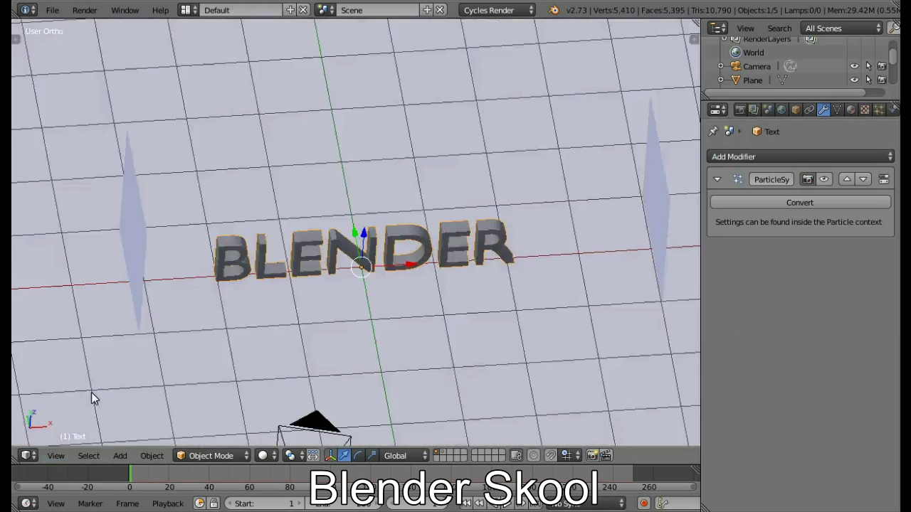
scroll(197, 213, down, 6)
key(z)
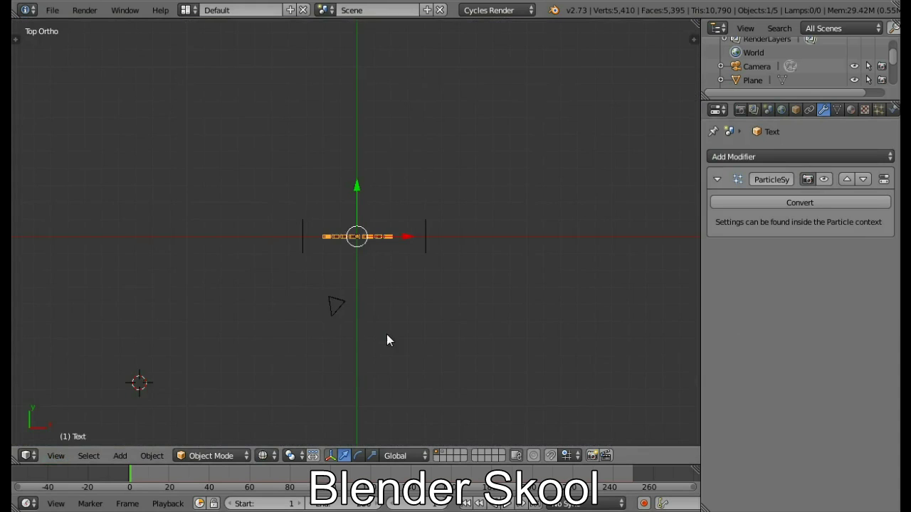
right_click(303, 239)
scroll(288, 276, up, 8)
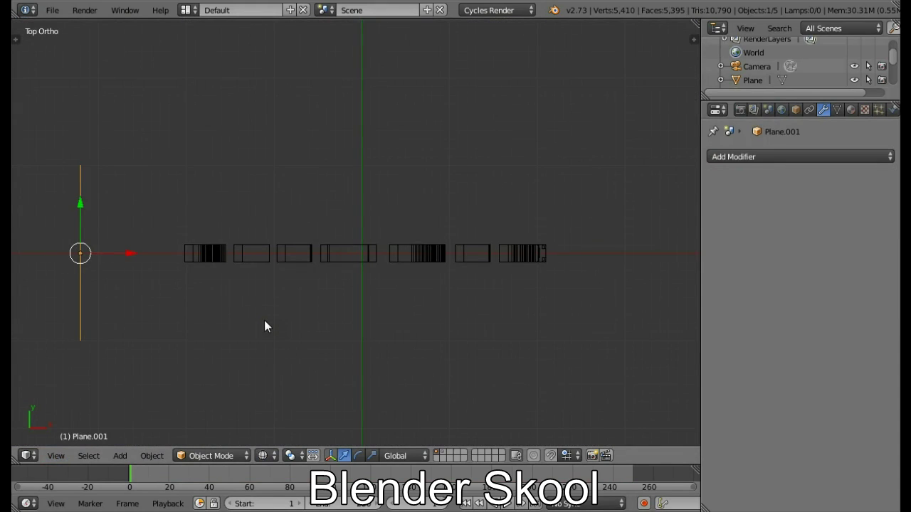
shift+middle_drag(264, 327, 320, 240)
key(Tab)
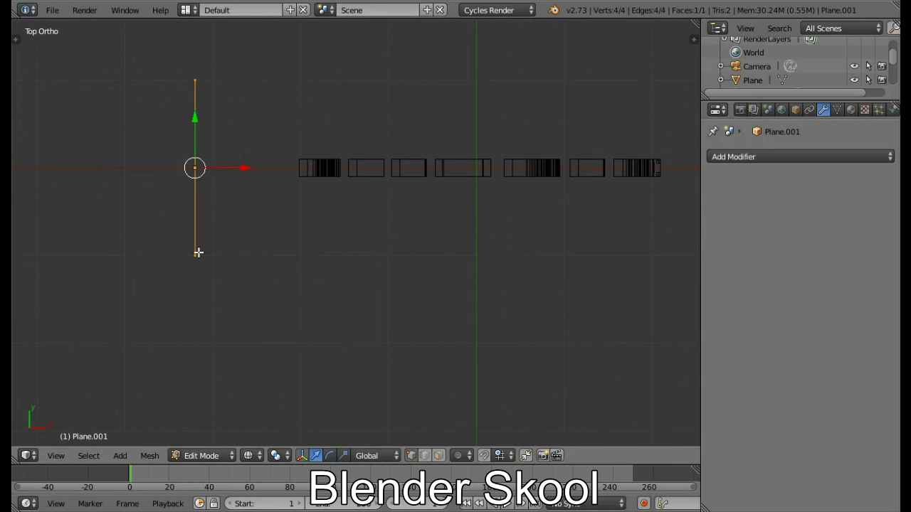
key(a)
key(b)
drag(147, 250, 247, 298)
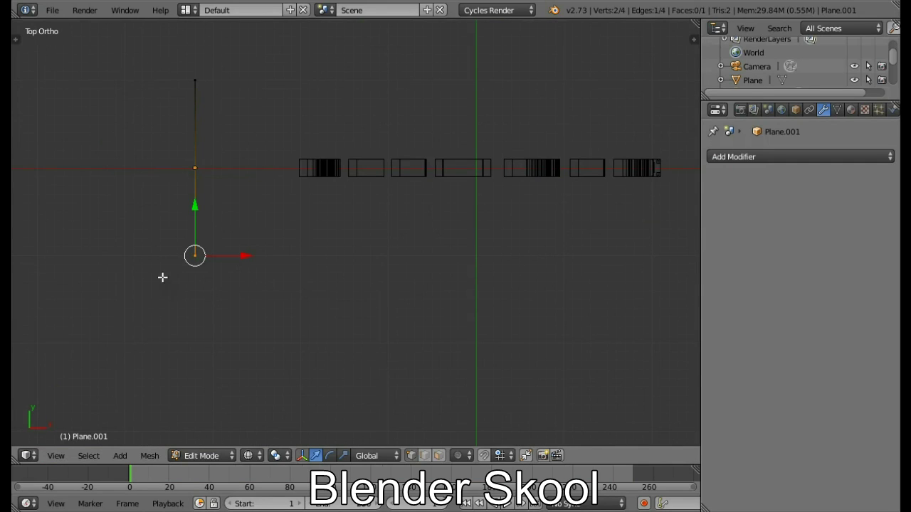
- Extrude the orange plane's camera-side edge diagonally inward to form an angled panel
key(Tab)
scroll(173, 219, down, 2)
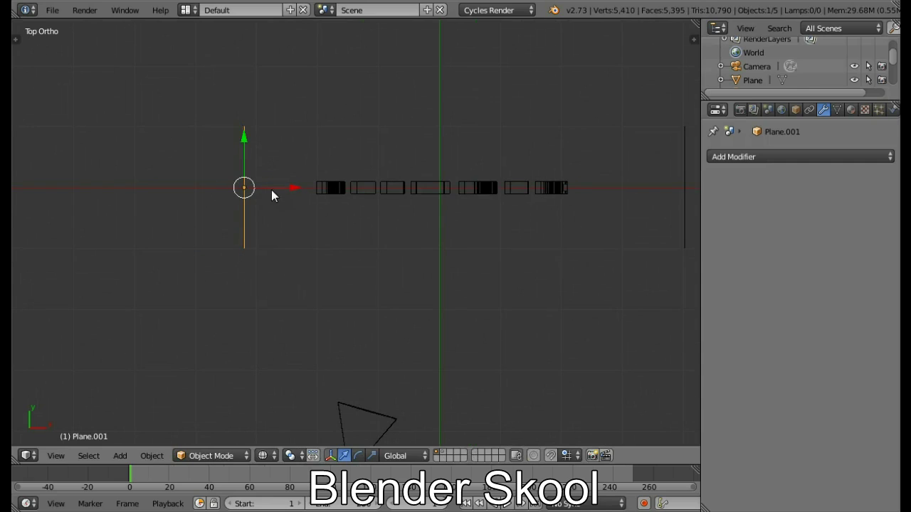
key(Tab)
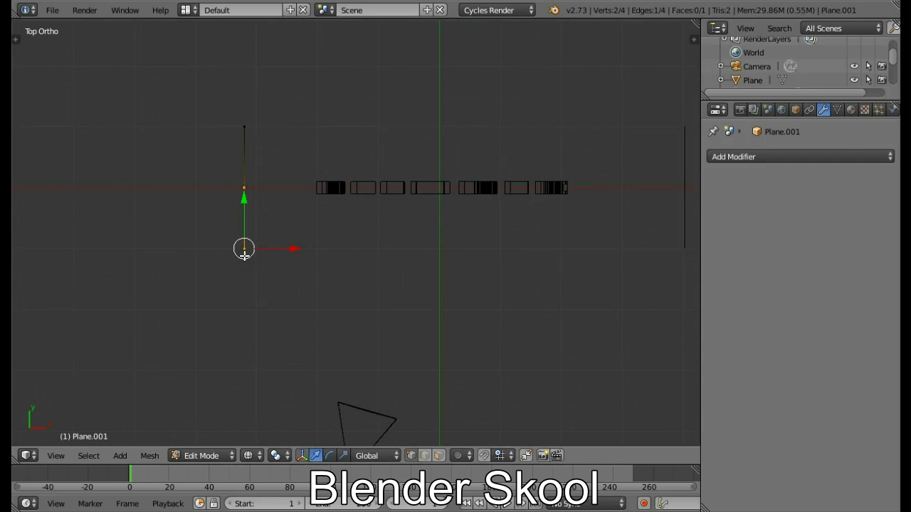
key(b)
drag(178, 230, 303, 277)
middle_drag(256, 263, 248, 225)
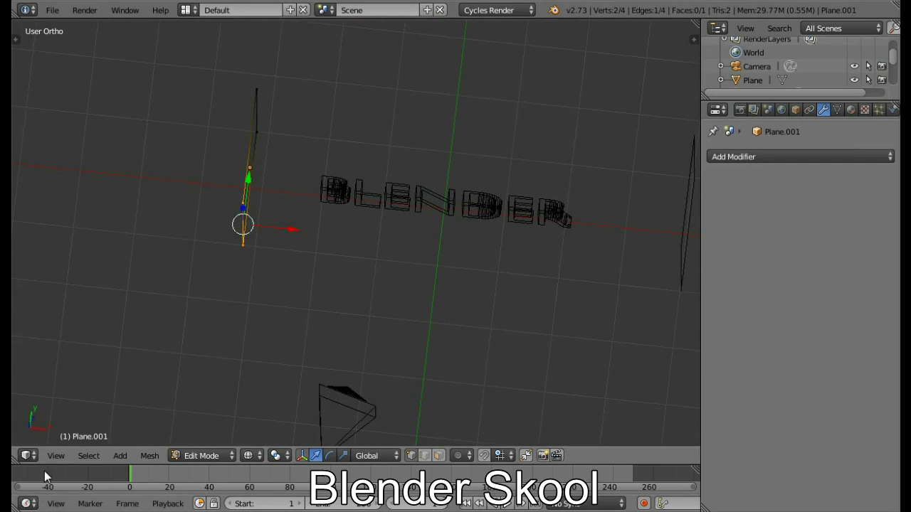
click(57, 455)
click(90, 392)
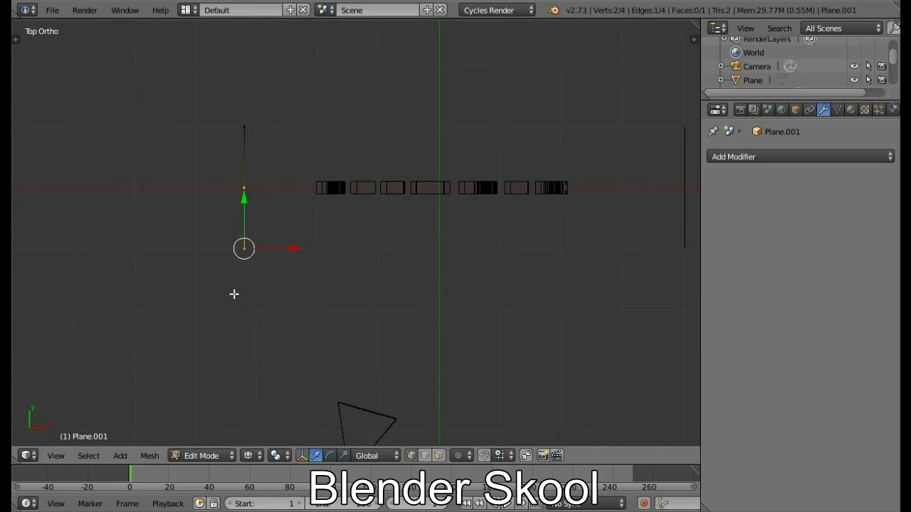
key(e)
click(316, 359)
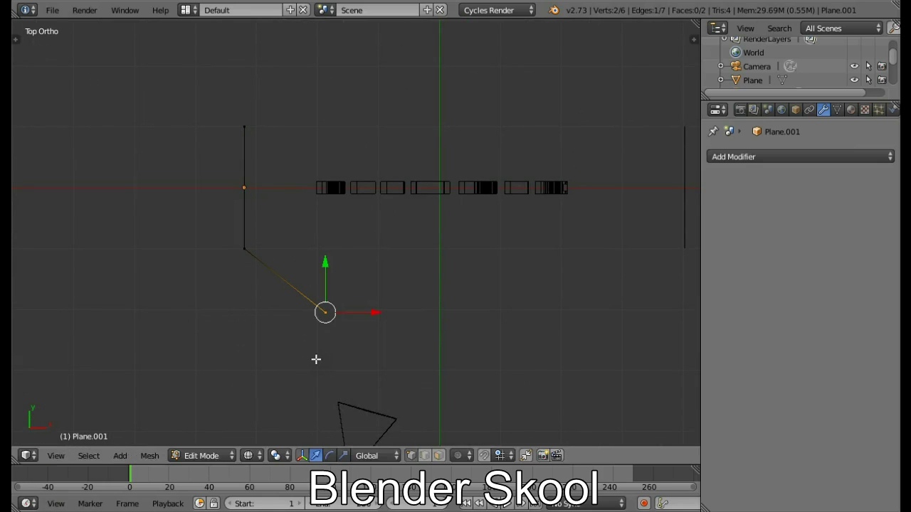
key(Tab)
- Extrude the camera-side edge of the blue light plane diagonally inward by about 1.85 units
scroll(444, 340, down, 3)
shift+middle_drag(444, 339, 327, 387)
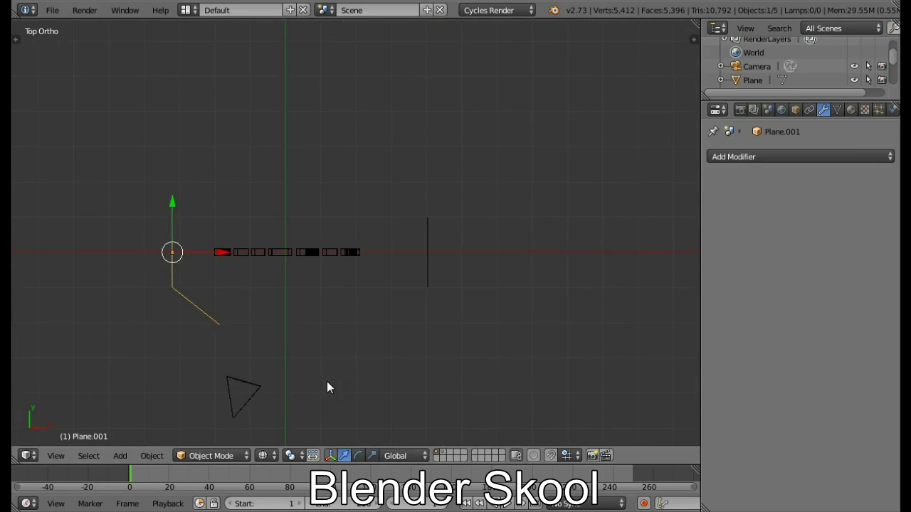
right_click(432, 260)
key(Tab)
scroll(422, 311, up, 2)
key(a)
key(b)
drag(410, 303, 527, 364)
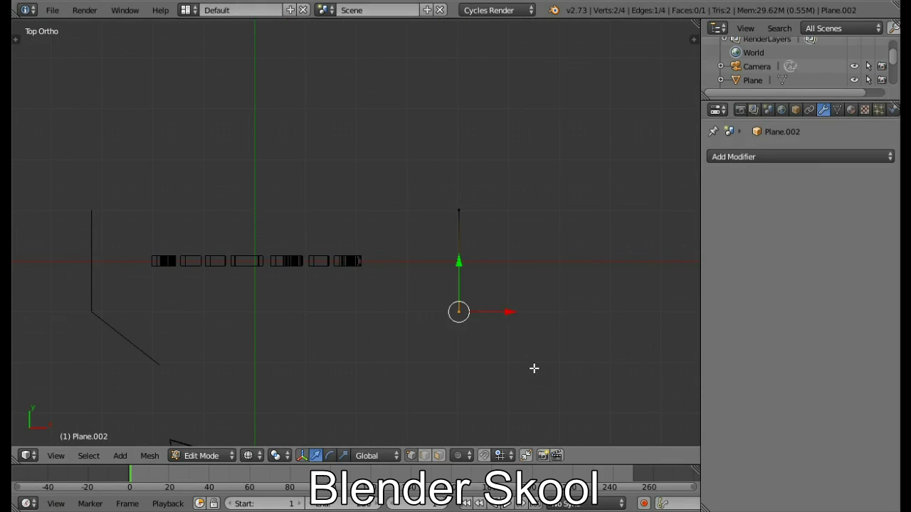
key(e)
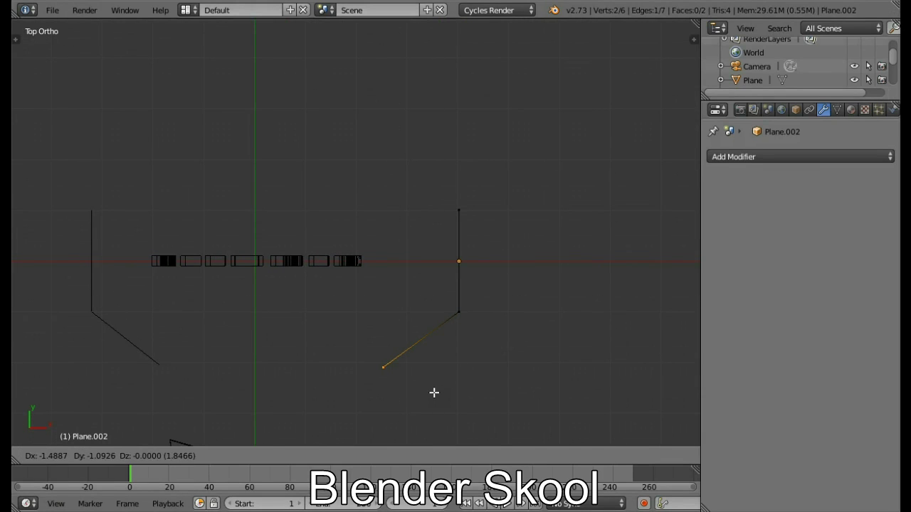
click(434, 392)
key(Tab)
- Extrude the blue plane's rear edge diagonally inward behind the text
key(Tab)
key(a)
key(b)
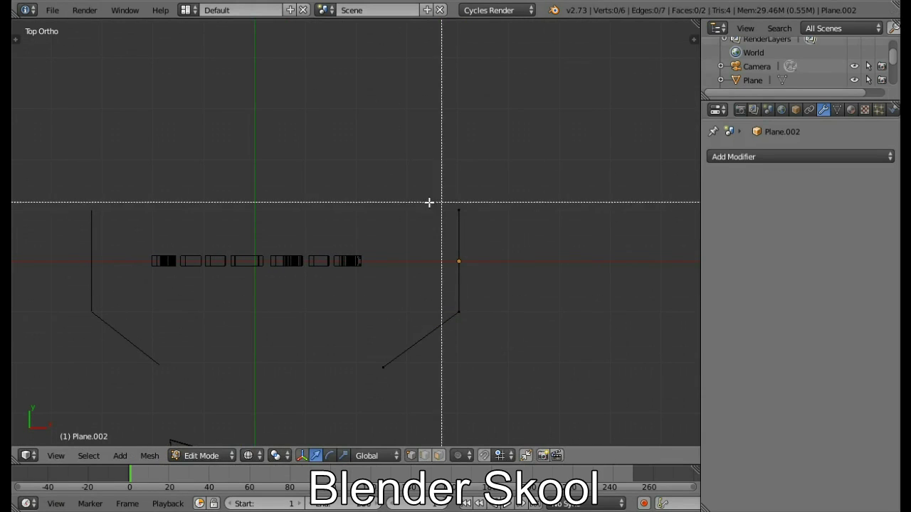
drag(411, 200, 533, 248)
key(e)
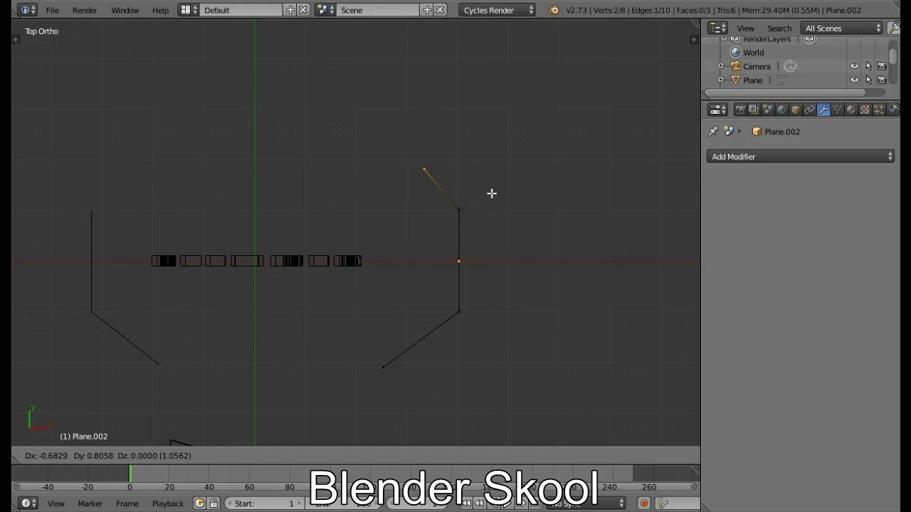
click(484, 189)
key(Tab)
- Extrude the orange plane's rear edge diagonally inward behind the text
right_click(91, 261)
key(Tab)
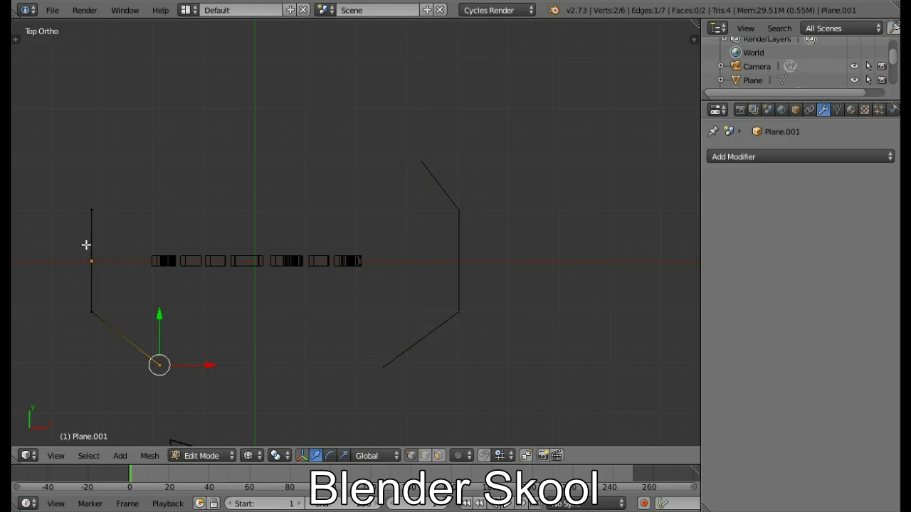
key(a)
key(b)
drag(41, 197, 132, 254)
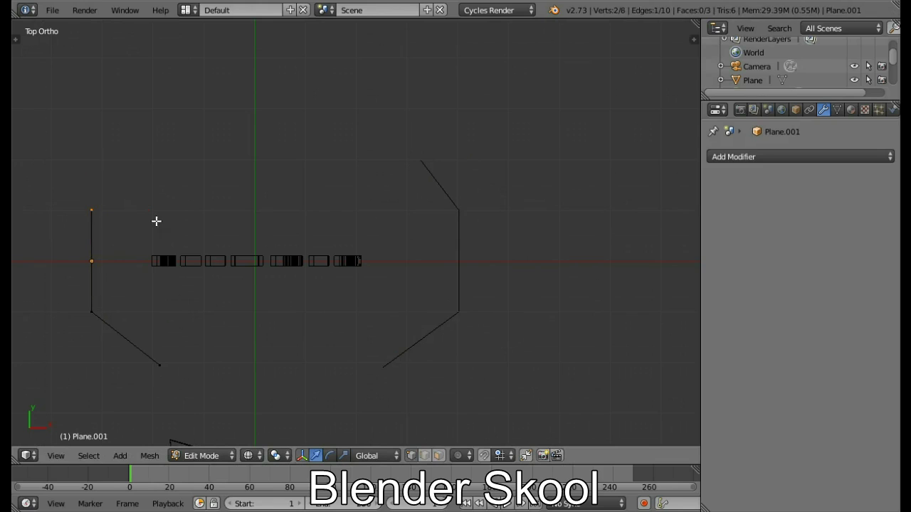
key(e)
click(190, 179)
key(Tab)
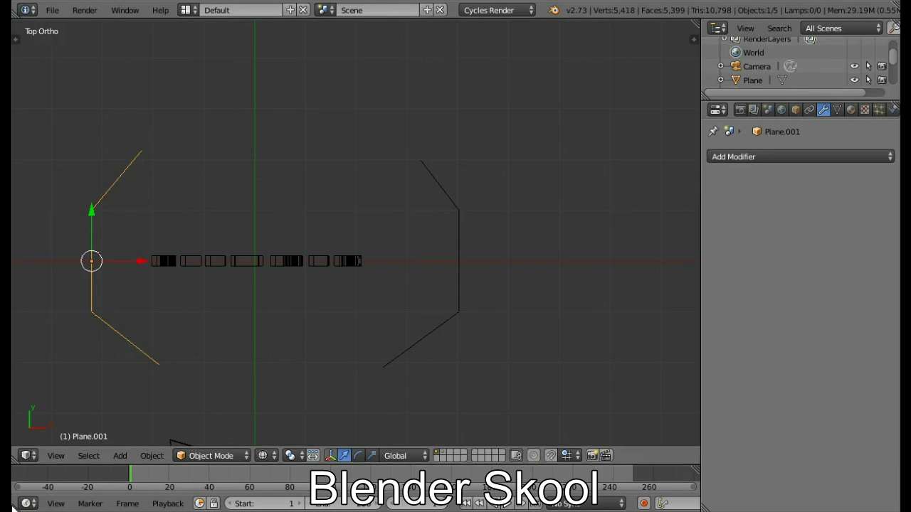
- Look through the camera and move the orange plane's rear edge about -0.31 units along X, out of the frame
click(59, 458)
click(107, 400)
key(ctrl+s)
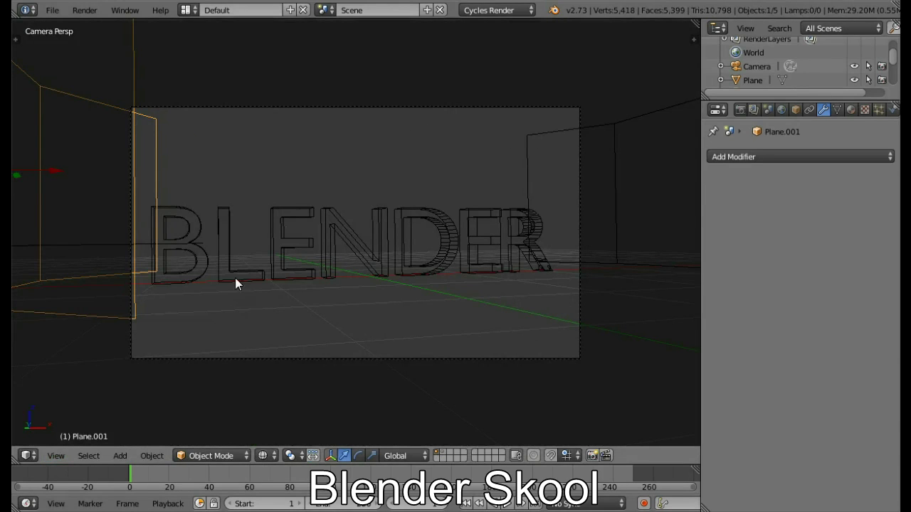
key(Tab)
key(Tab)
key(Tab)
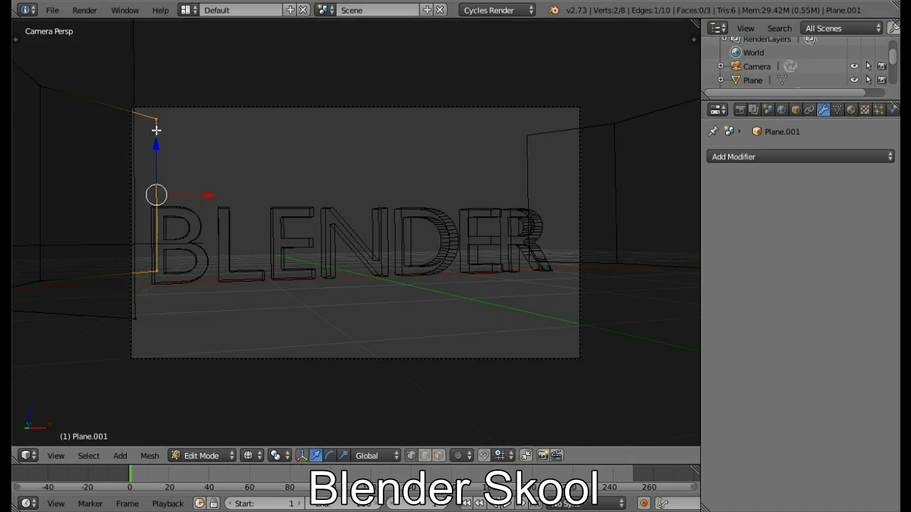
key(g)
key(x)
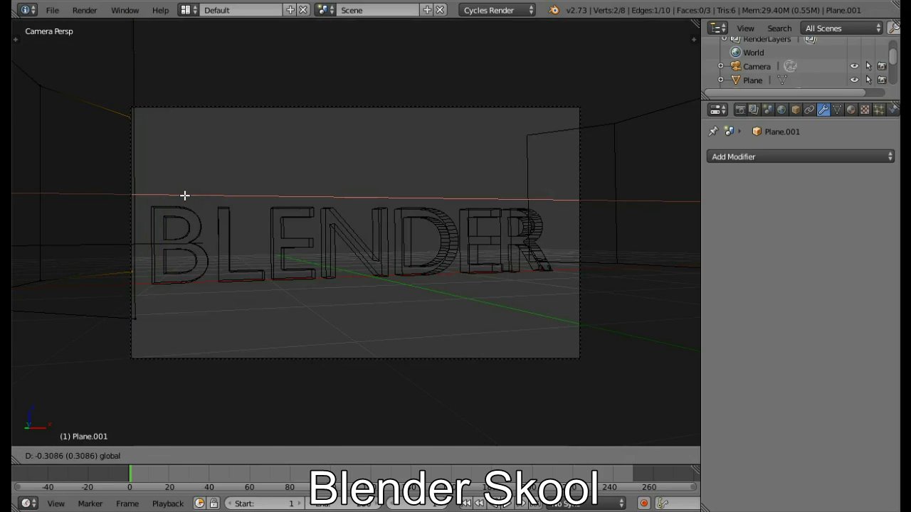
click(185, 195)
key(Tab)
- Move the blue plane's rear edge outward along X to the border of the camera frame
right_click(540, 164)
key(Tab)
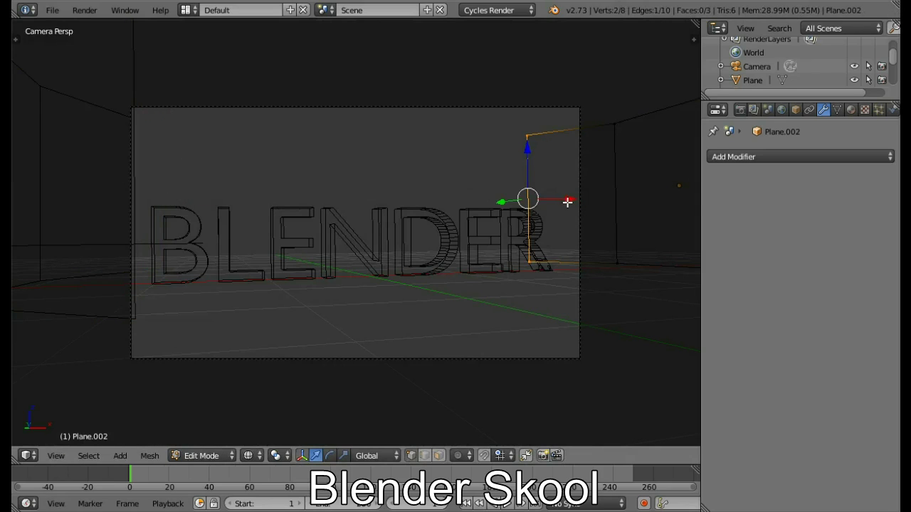
drag(567, 202, 620, 205)
key(Tab)
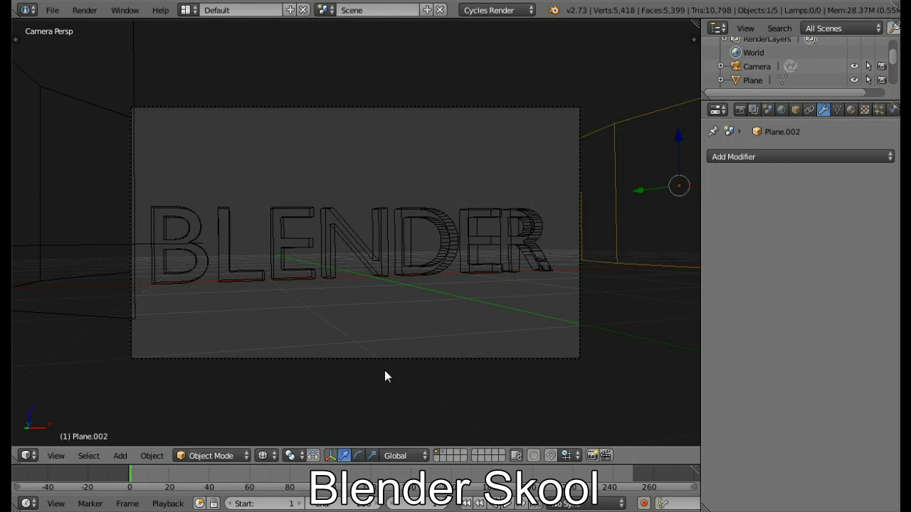
- Enable viewport display of the text's particle system in a rendered preview, return to solid shading, and save over tutorial.blend
click(268, 456)
click(302, 362)
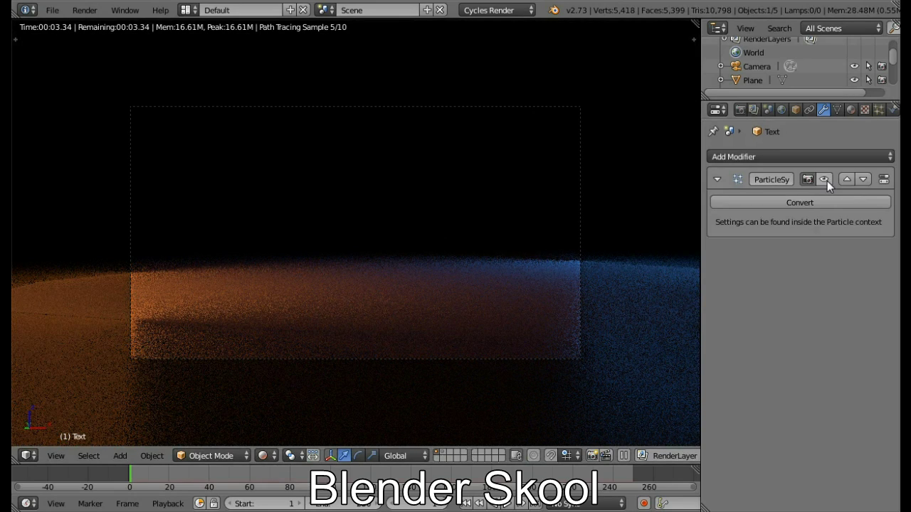
click(824, 180)
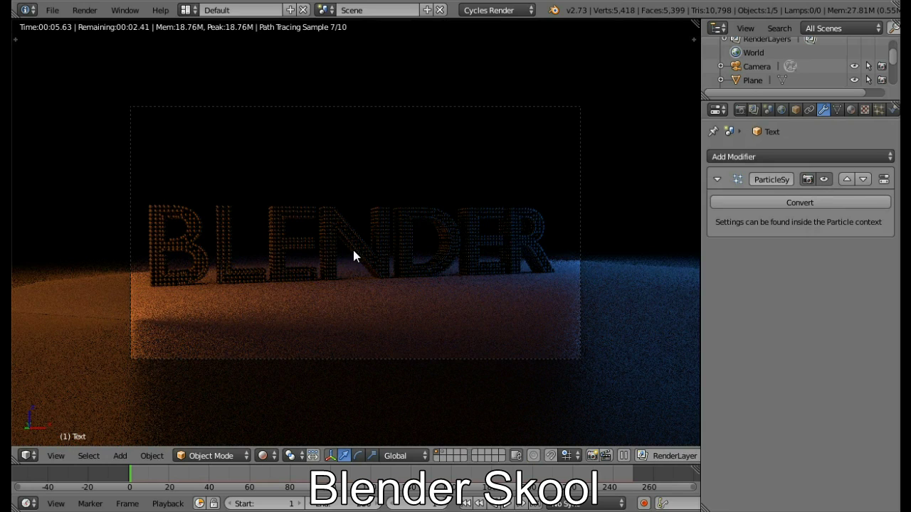
key(shift+z)
key(z)
key(ctrl+s)
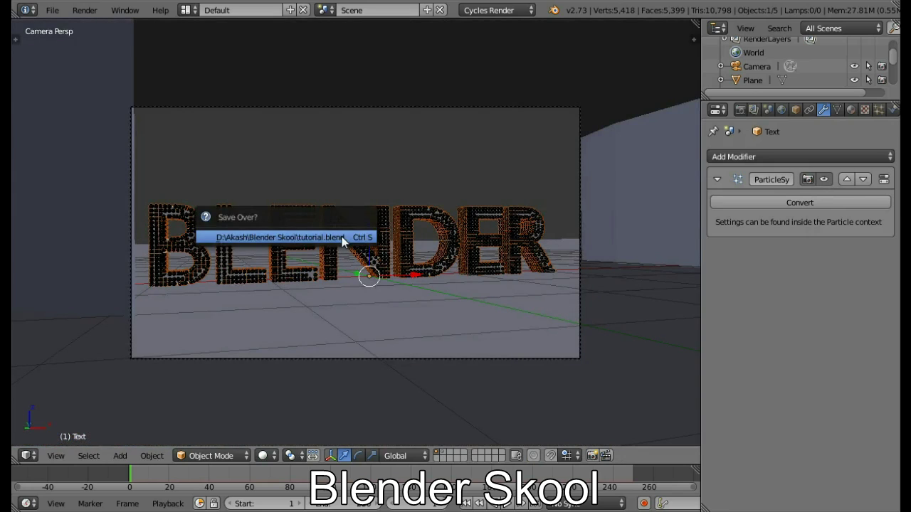
click(343, 237)
- Set the number of render samples in the scene's sampling settings to 150
click(740, 111)
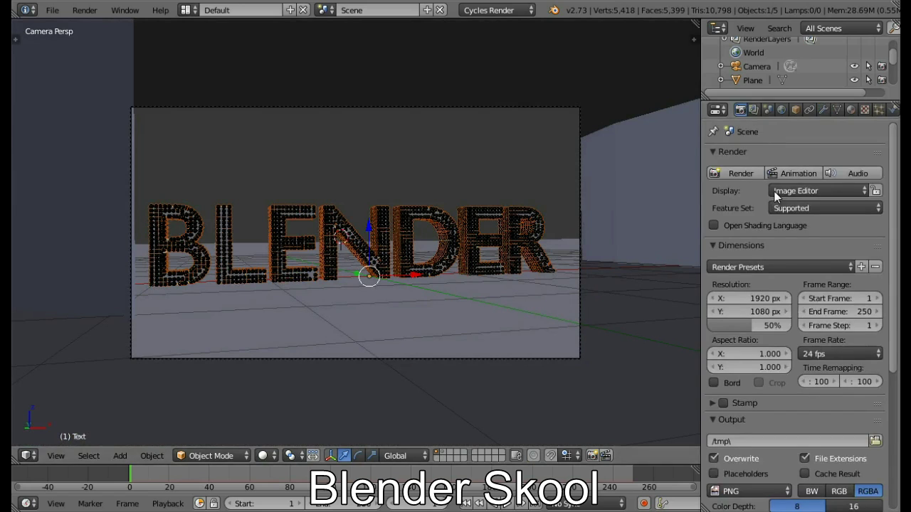
scroll(791, 313, down, 6)
click(741, 347)
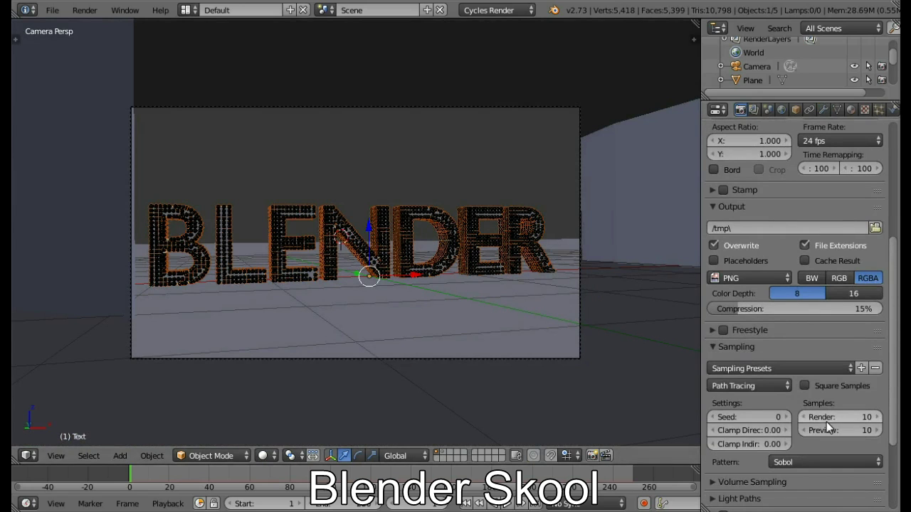
click(827, 417)
key(BackSpace)
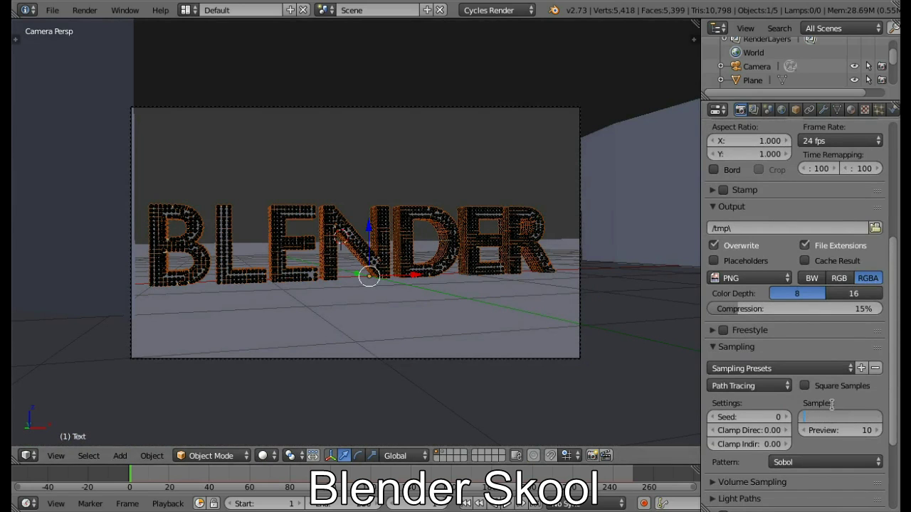
text(150)
key(Return)
scroll(796, 377, up, 8)
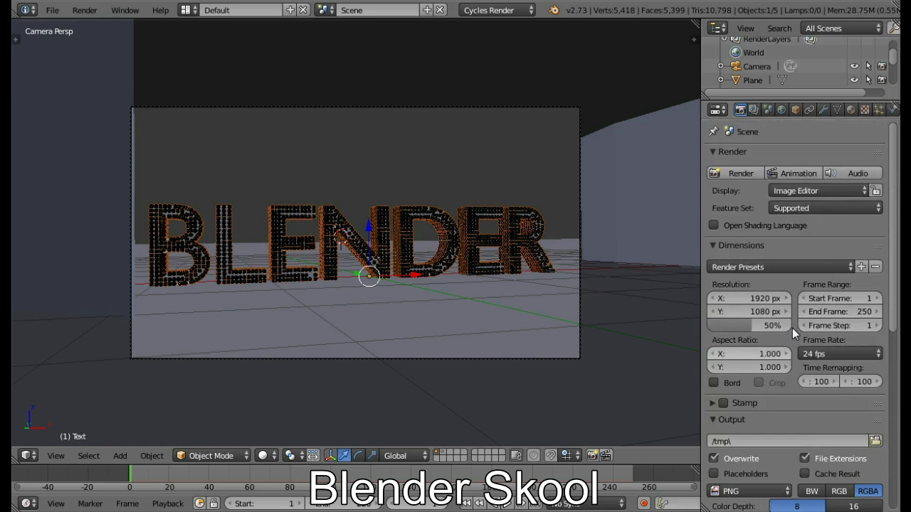
- Save over tutorial.blend and render the final still image of the BLENDER text
key(ctrl+s)
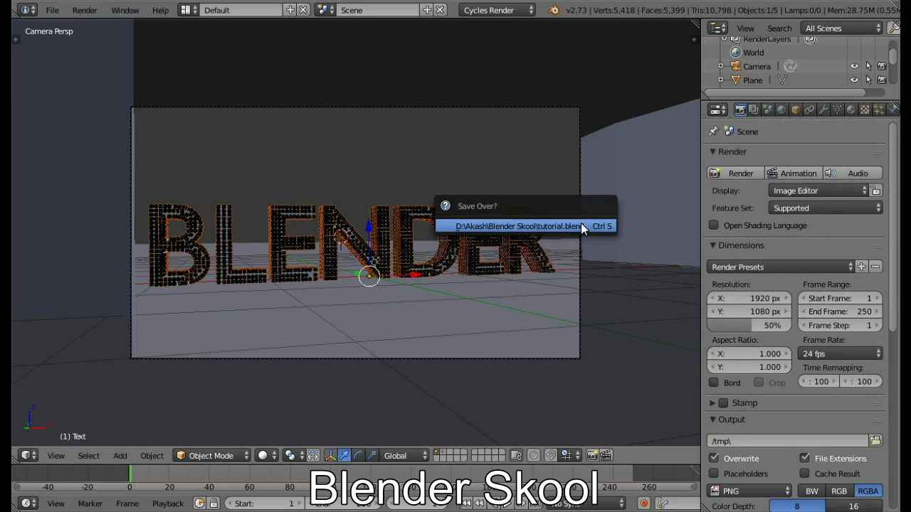
click(580, 223)
click(738, 173)
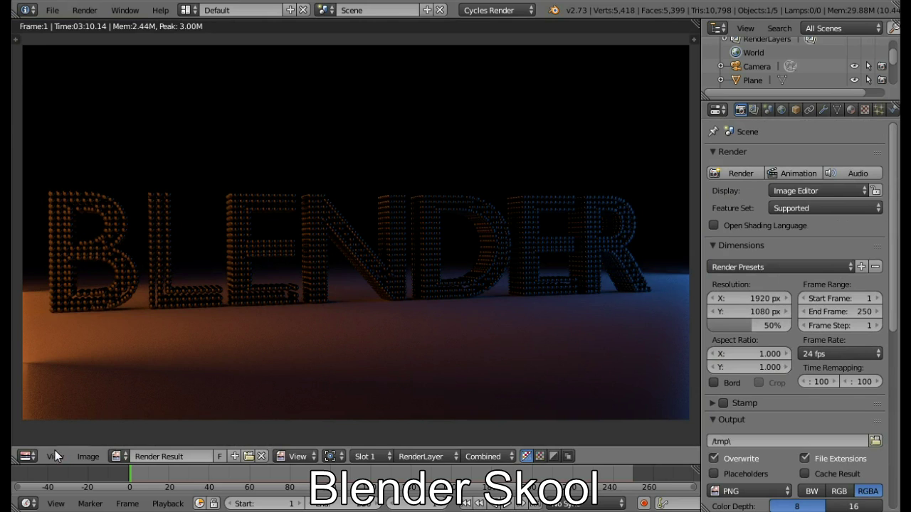
- Change the render result area to the Node Editor, show the compositing nodes, and enable Use Nodes
click(32, 455)
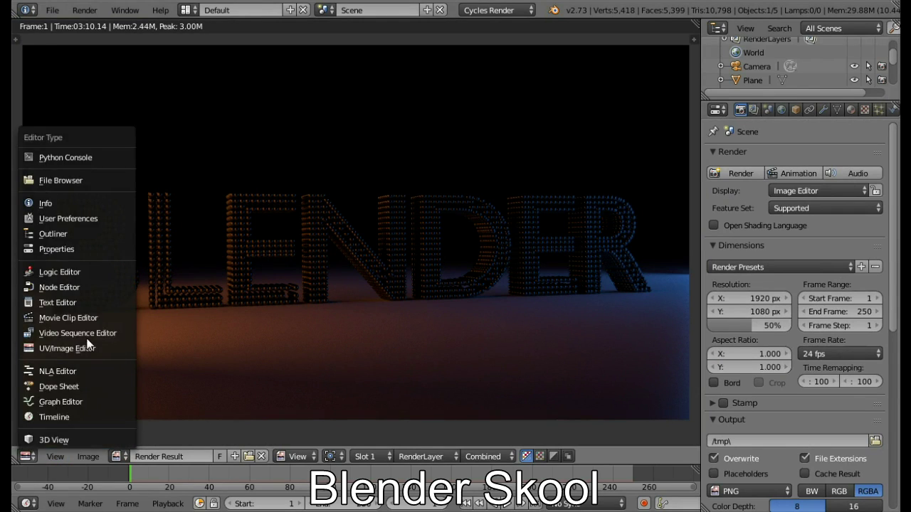
click(77, 288)
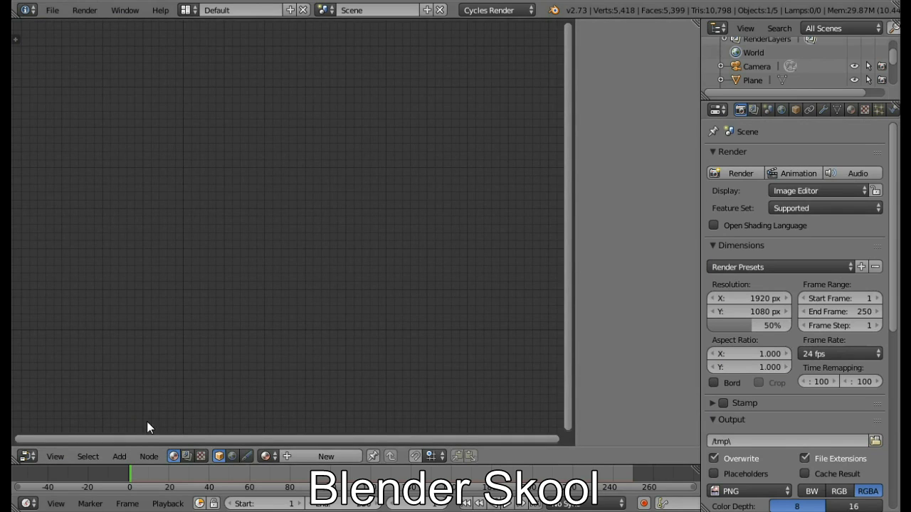
click(186, 458)
key(n)
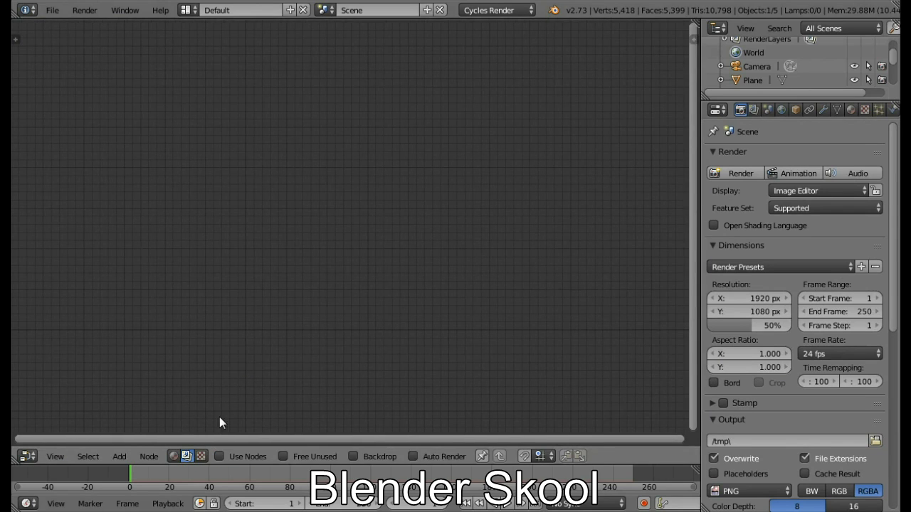
click(220, 457)
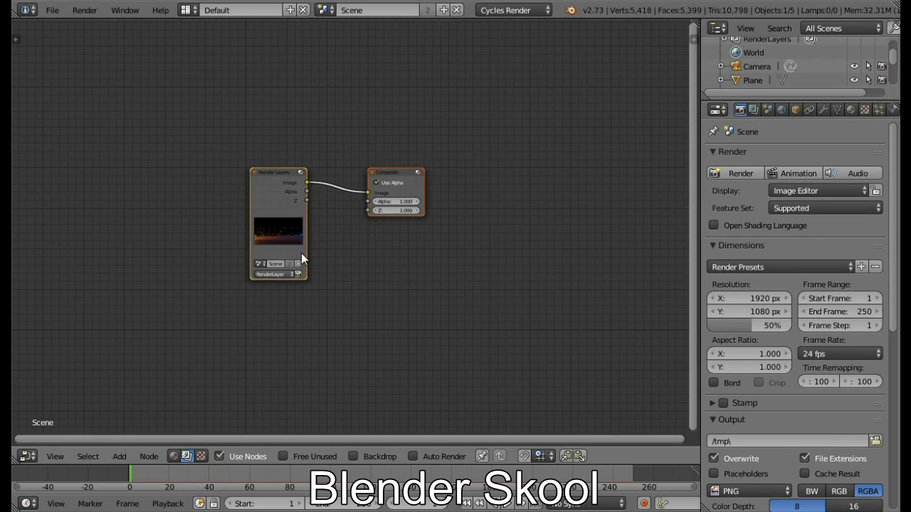
- Spread the Render Layers and Composite nodes to opposite ends of the node area to make room between them
drag(258, 173, 70, 145)
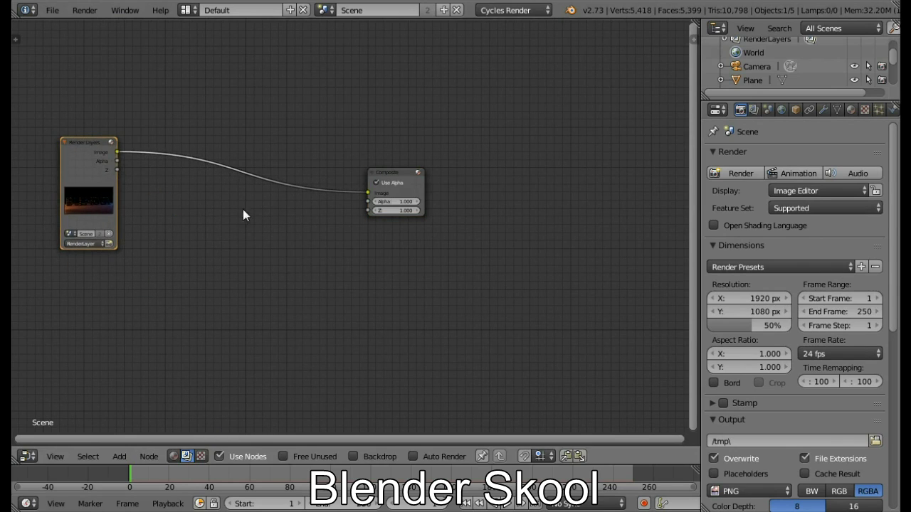
click(383, 174)
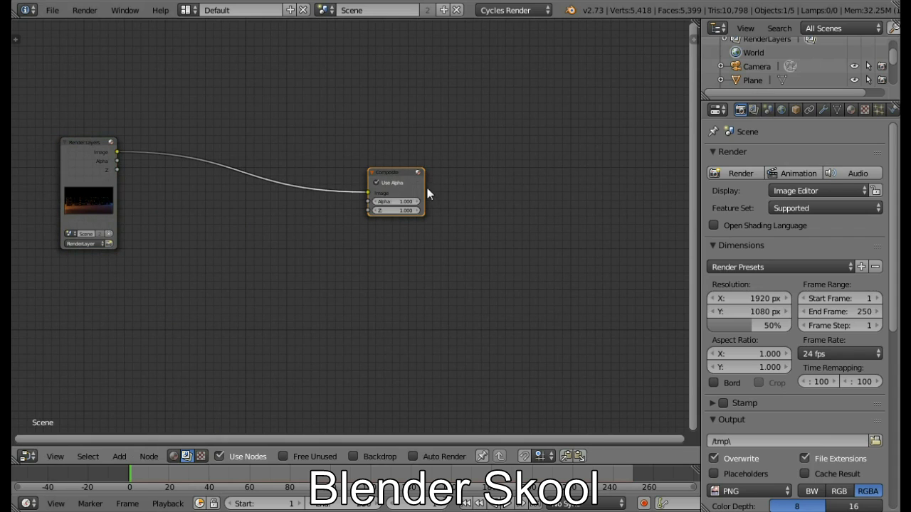
drag(416, 179, 667, 182)
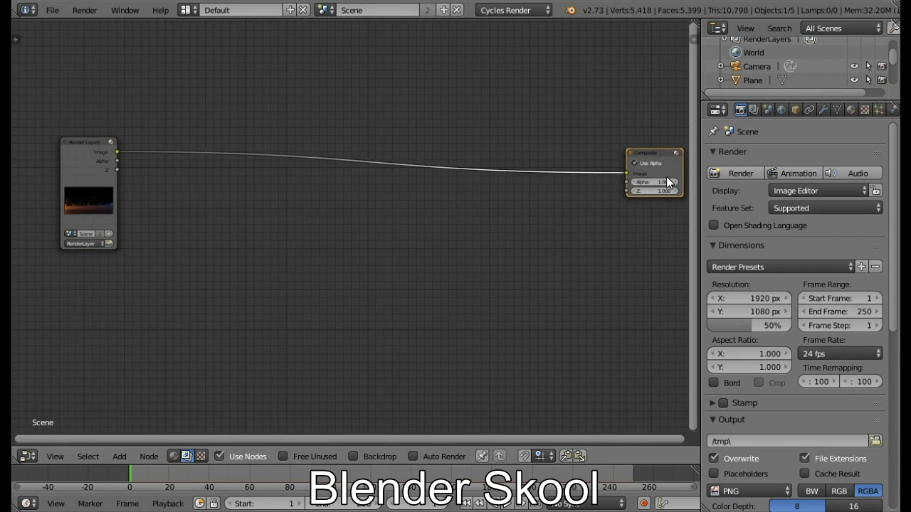
- Enable the backdrop and connect the Render Layers image to a new Viewer node placed below the Composite node
click(352, 456)
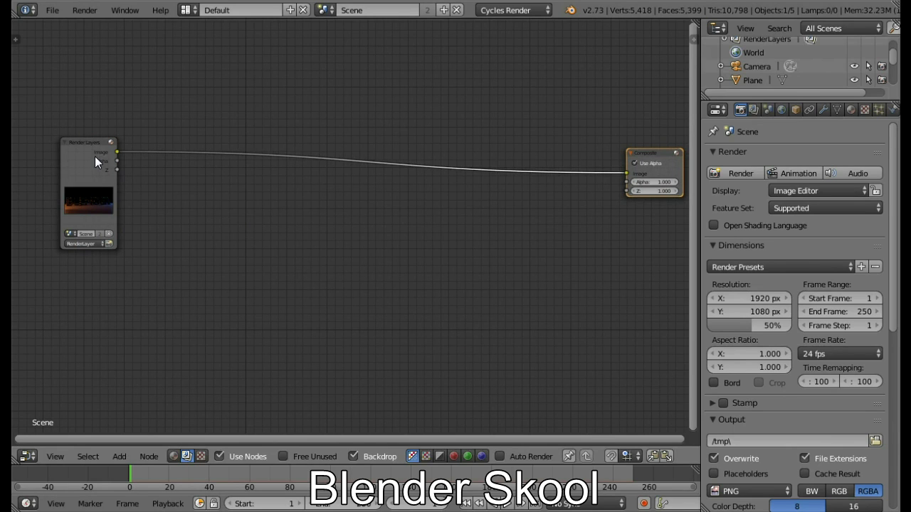
ctrl+shift+click(173, 156)
drag(173, 156, 601, 263)
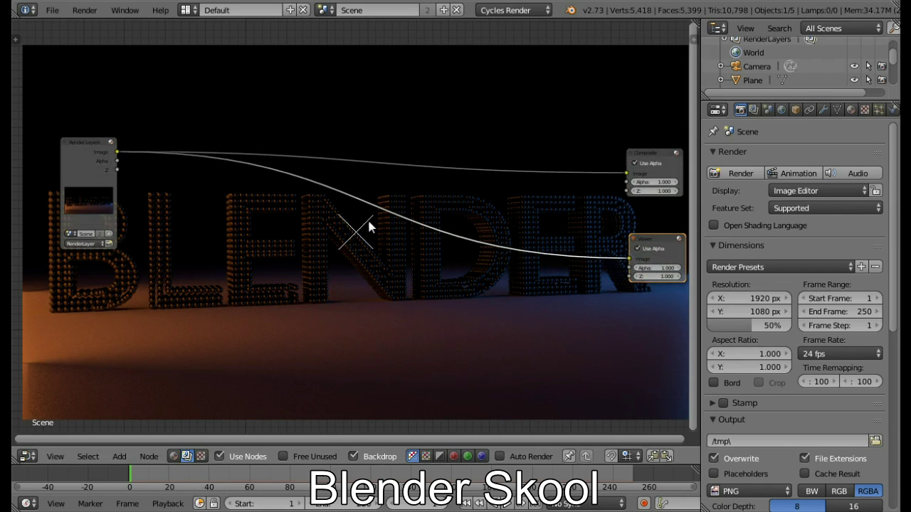
- Insert a Lens Distortion node on the link between Render Layers and Viewer, and set its Distort value to 1
key(shift+a)
click(365, 222)
text(lend)
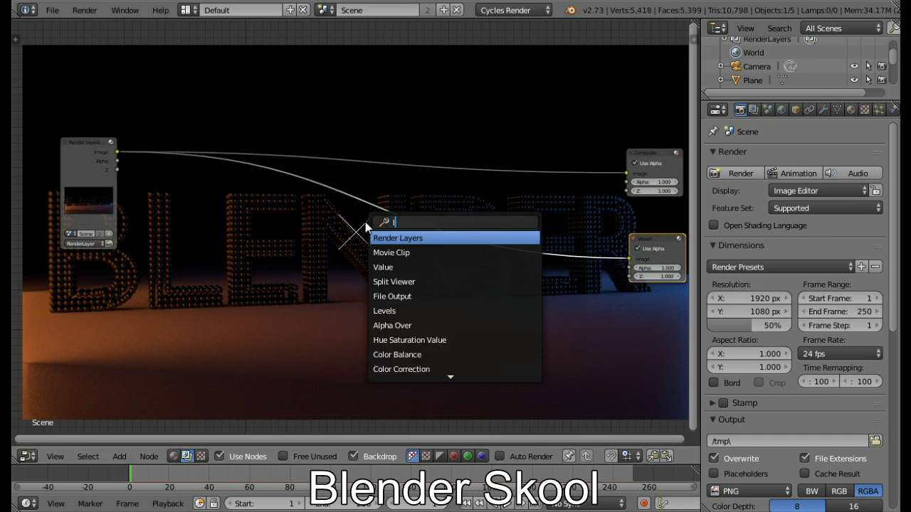
key(BackSpace)
text(s)
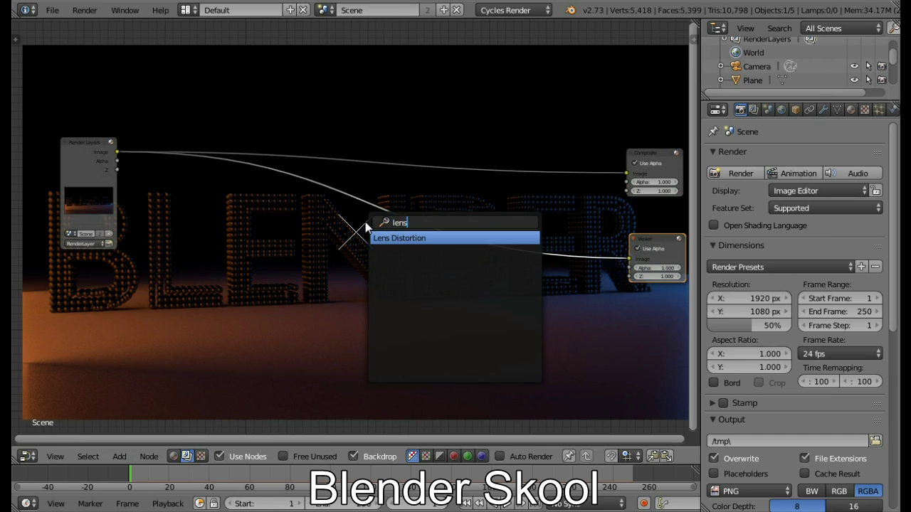
key(Return)
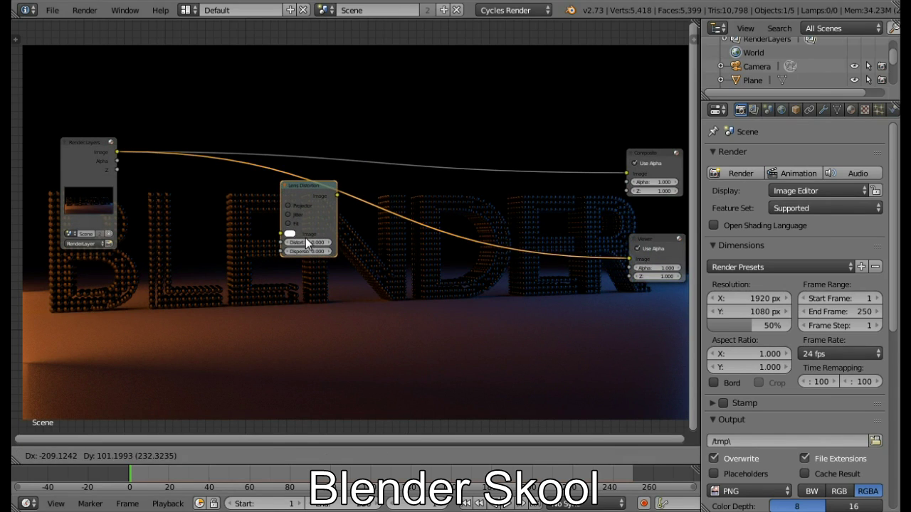
click(307, 237)
click(306, 238)
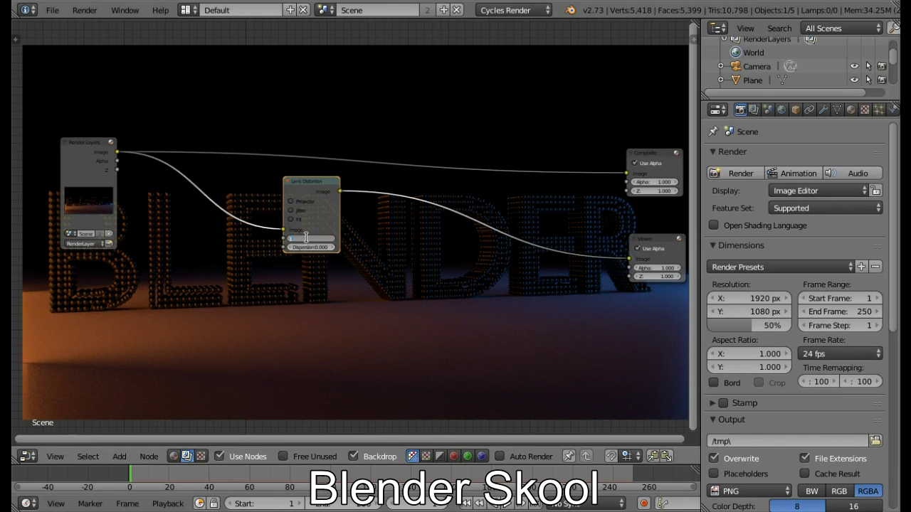
text(1)
key(Return)
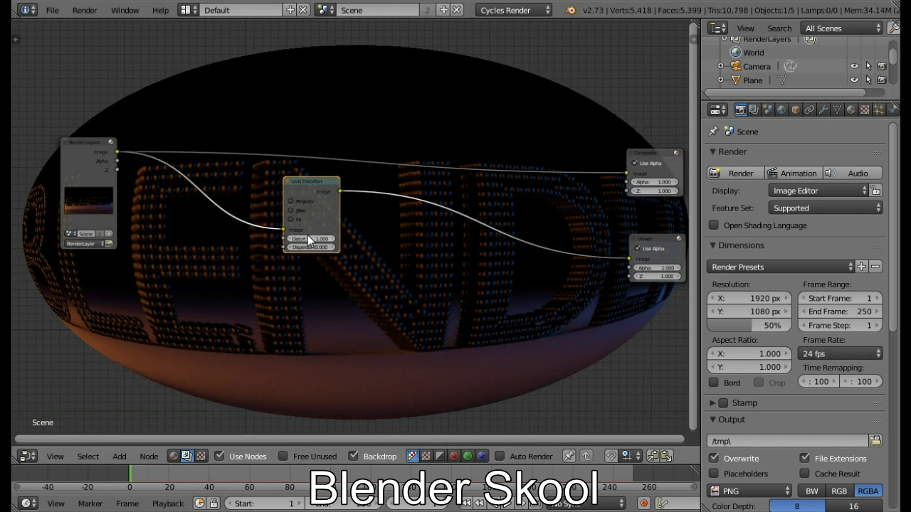
- Turn off the backdrop and move the Lens Distortion node closer to the Render Layers node
click(352, 456)
key(g)
click(304, 301)
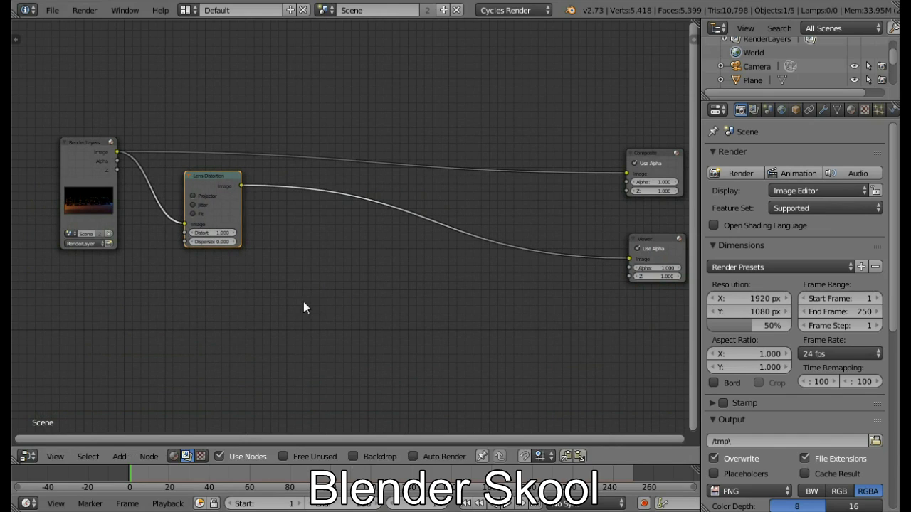
- Insert a Math node on the link between Lens Distortion and Viewer
key(shift+a)
click(292, 168)
text(math)
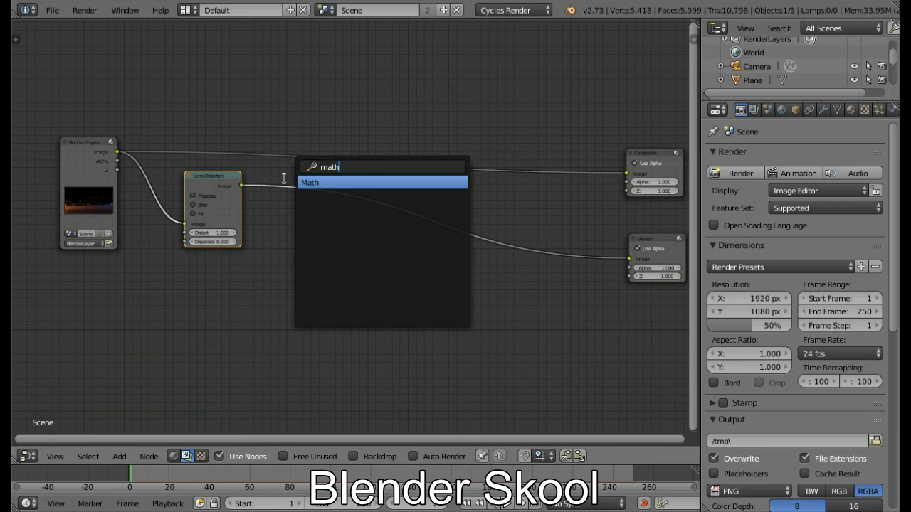
key(Return)
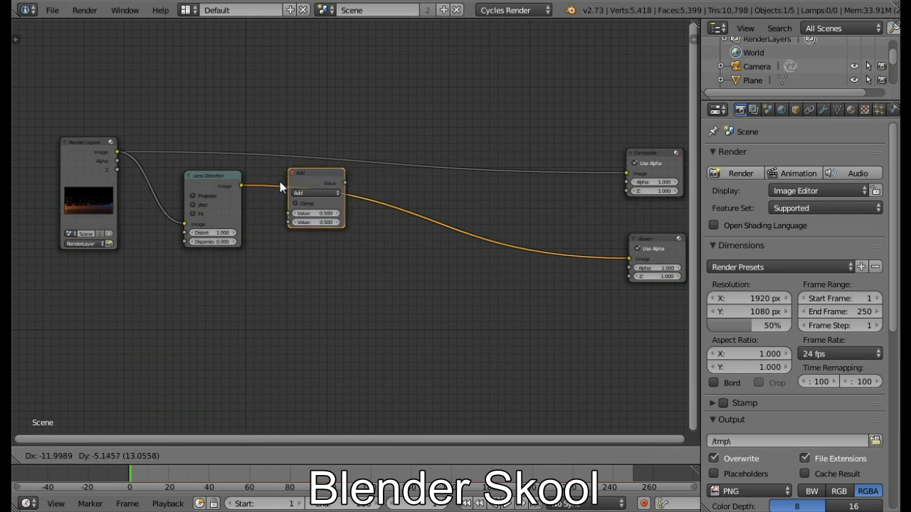
click(282, 192)
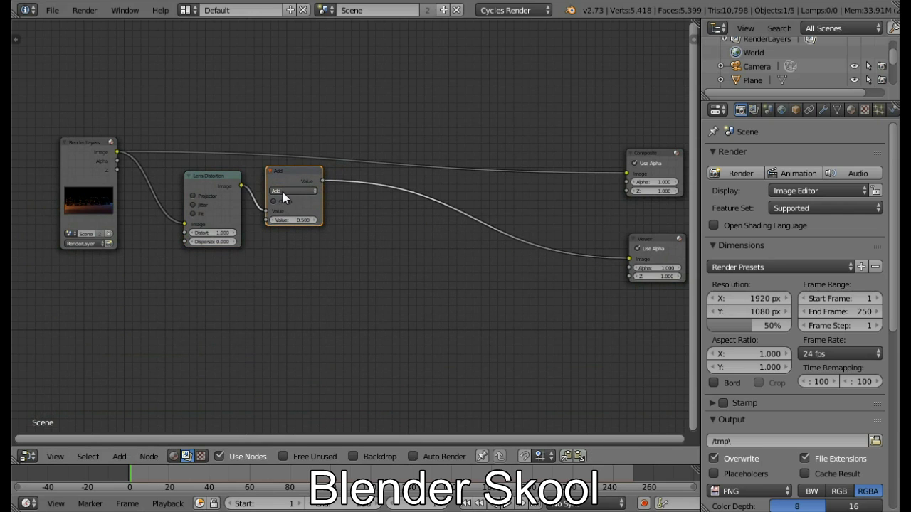
- Set the Math node's operation to Greater Than and its second value to 0
click(282, 192)
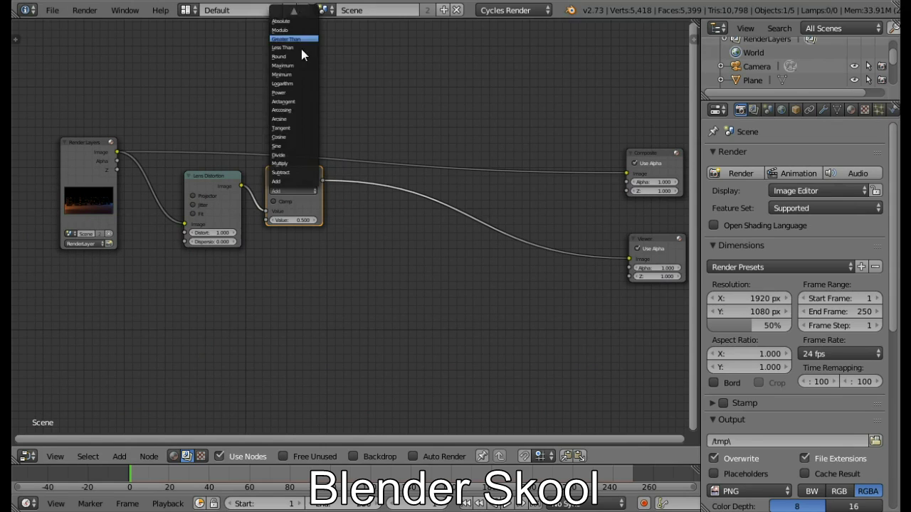
click(301, 39)
click(298, 220)
text(0)
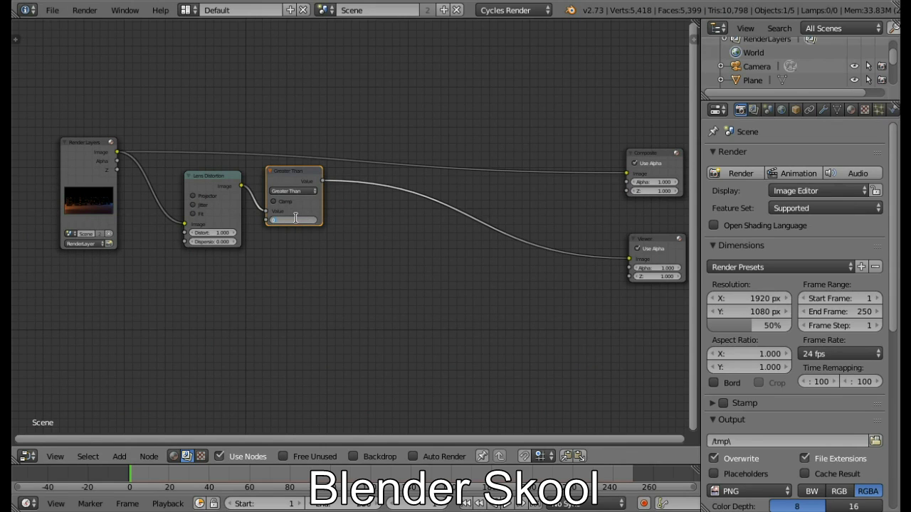
key(Return)
- Insert a Blur node on the link between the Greater Than node and the Viewer
key(shift+a)
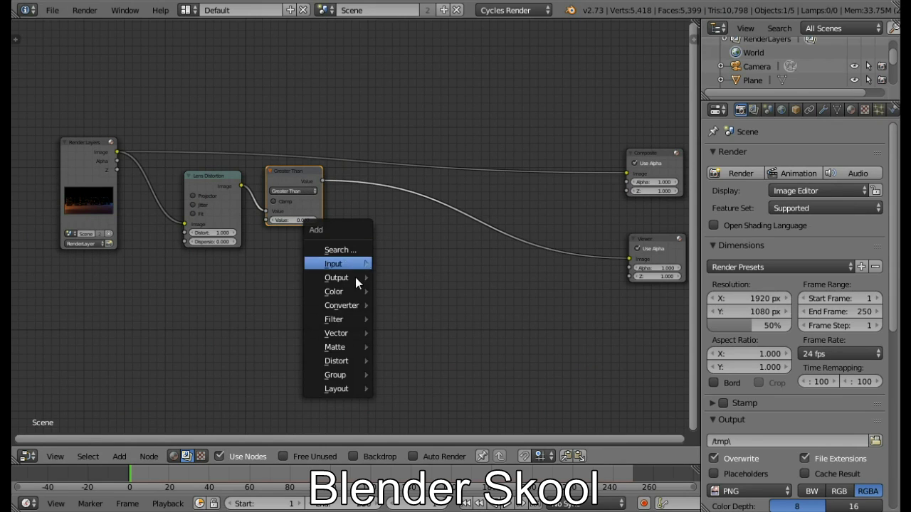
mouse_move(362, 319)
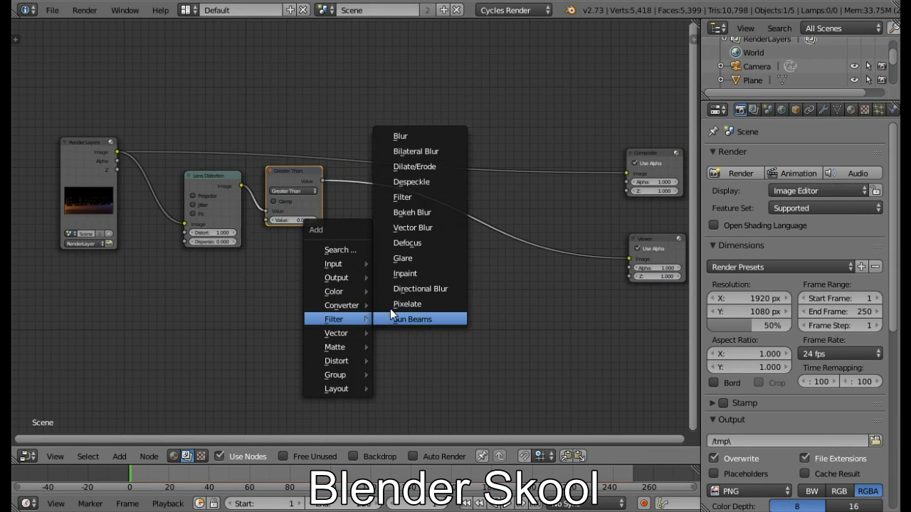
click(409, 135)
click(389, 201)
- Set the Blur node to Fast Gaussian with Relative sizing and X aspect correction, and turn the backdrop on
click(392, 202)
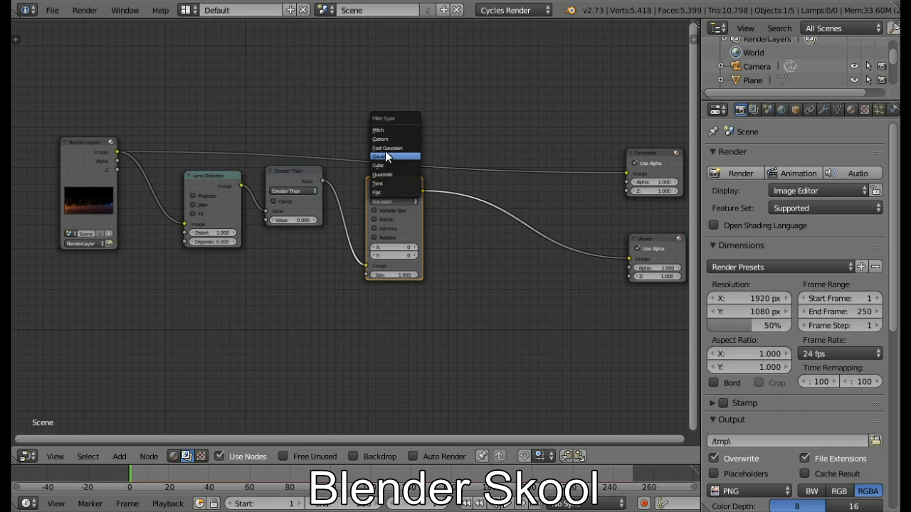
click(387, 143)
click(389, 210)
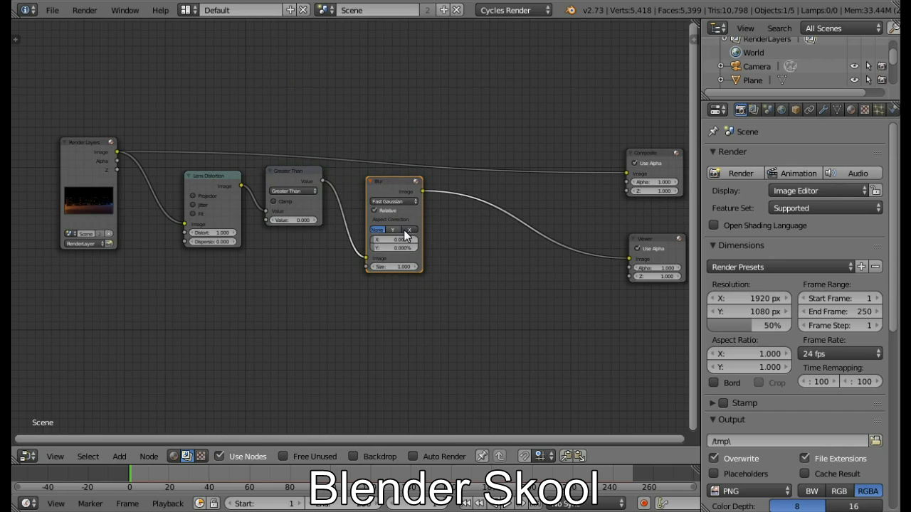
click(371, 456)
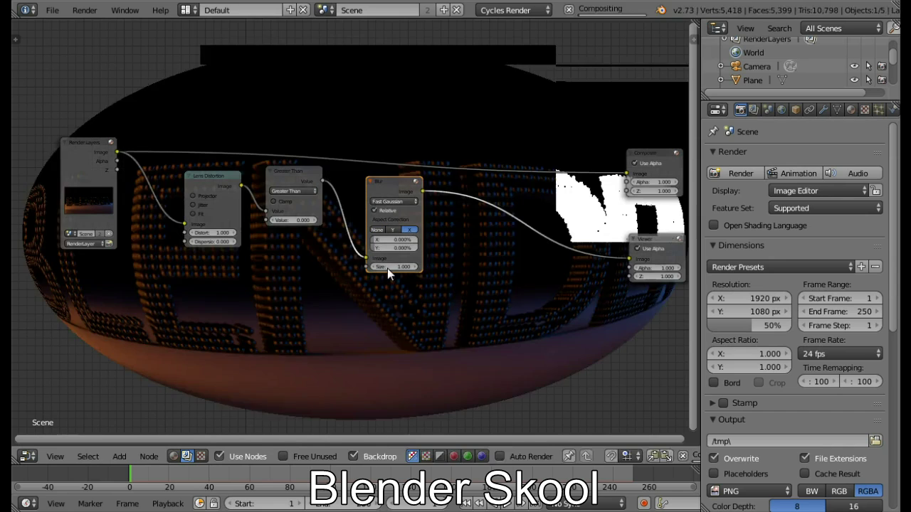
- Set the Blur node's relative X and Y sizes to 10%
click(393, 241)
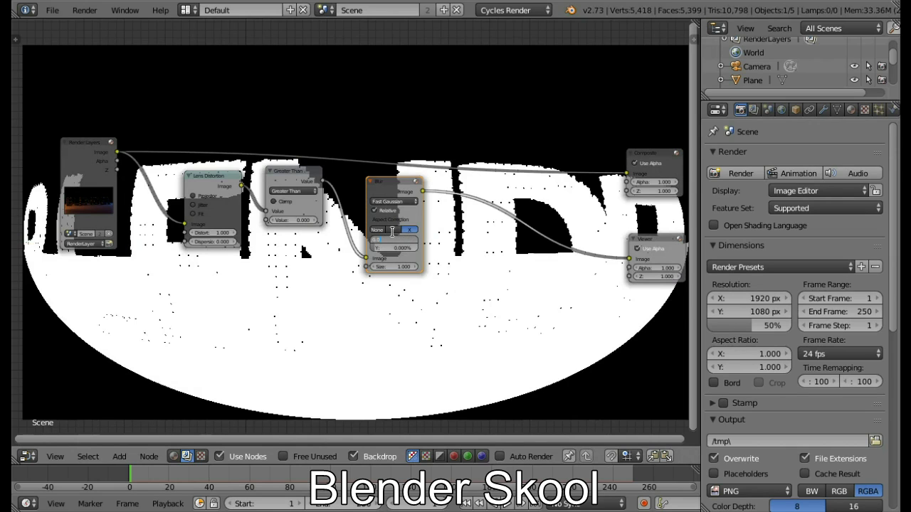
text(10)
key(Return)
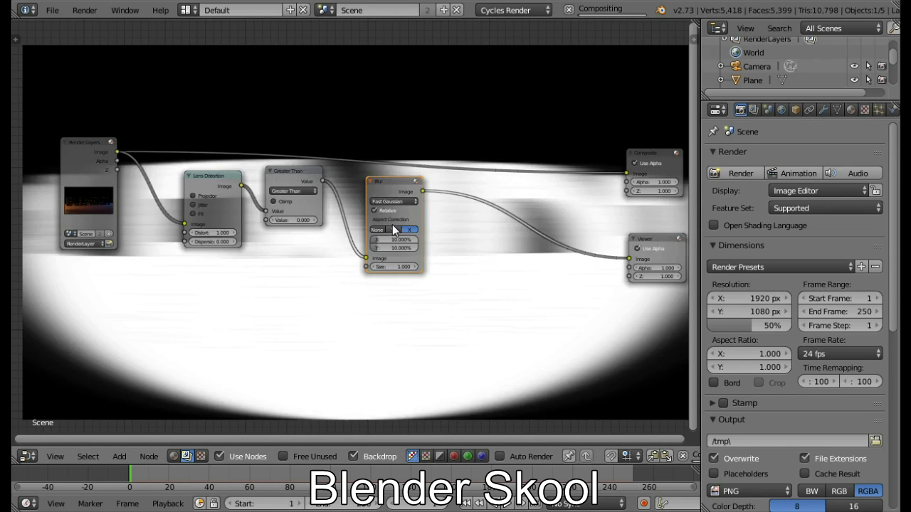
- Set the Blur node's relative X and Y sizes to 20%
click(384, 239)
text(2)
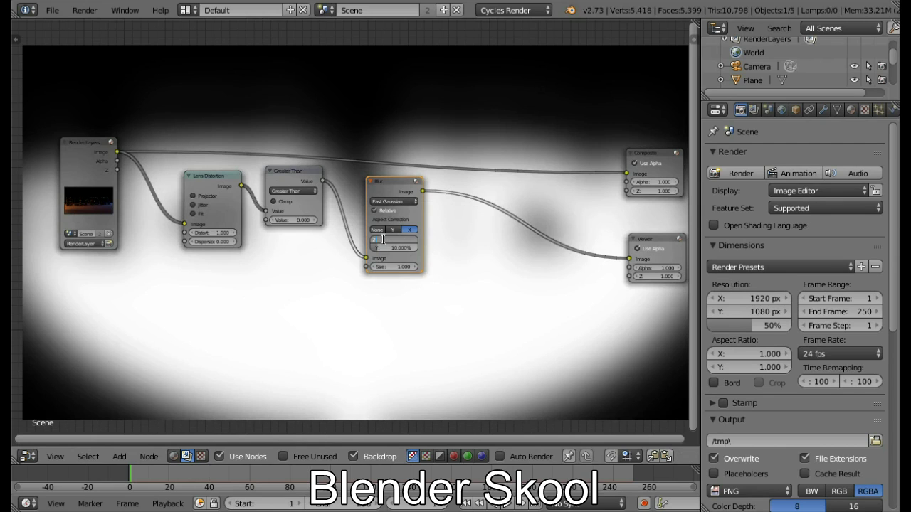
text(0)
key(Return)
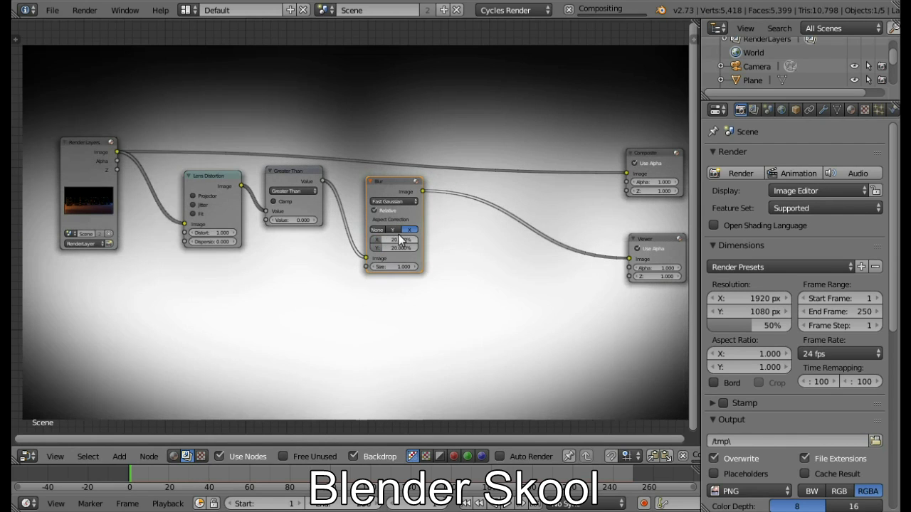
- Set the Blur node's relative X and Y sizes to 30%
click(401, 240)
key(Tab)
text(30)
key(Tab)
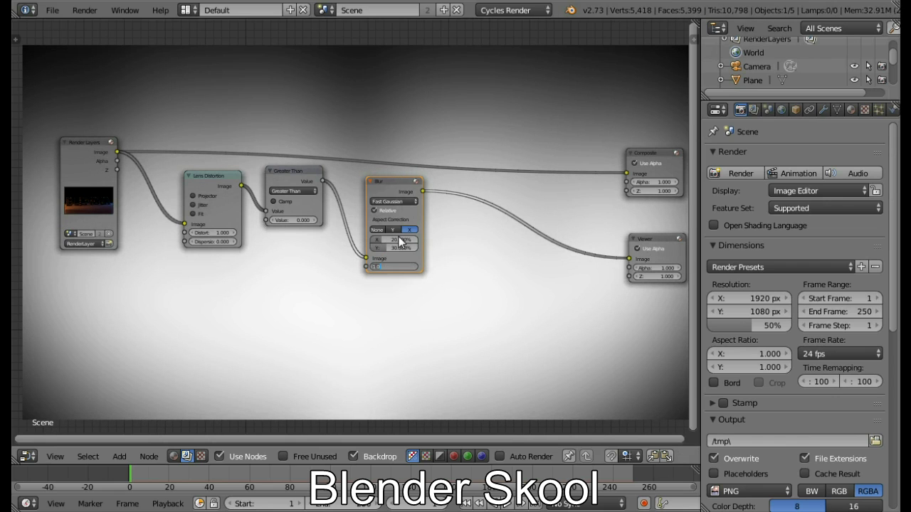
key(Tab)
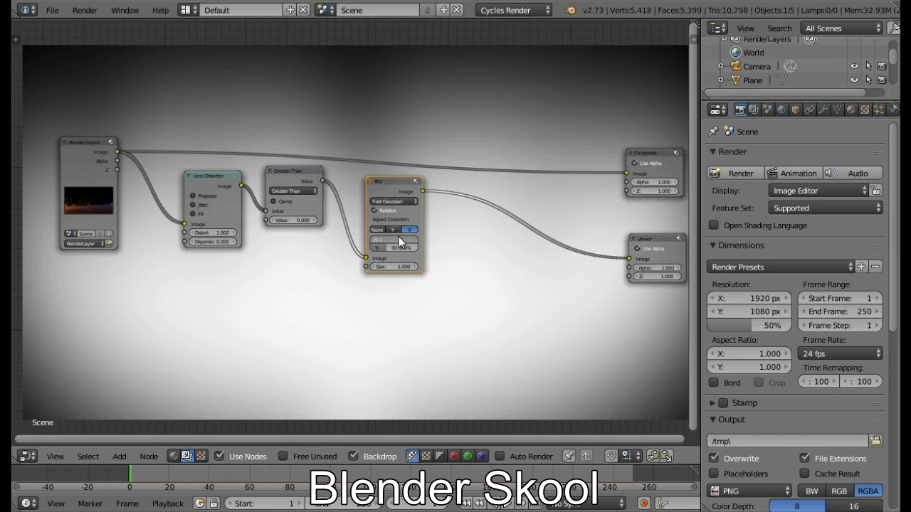
text(30)
key(Return)
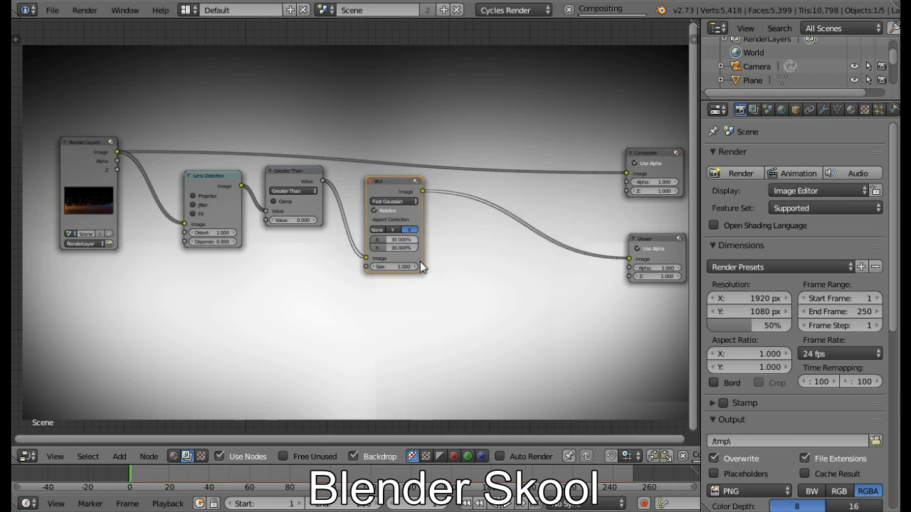
- With the backdrop off, insert a Mix node between Blur and Viewer and connect the Render Layers image to its first image input
middle_drag(396, 305, 368, 326)
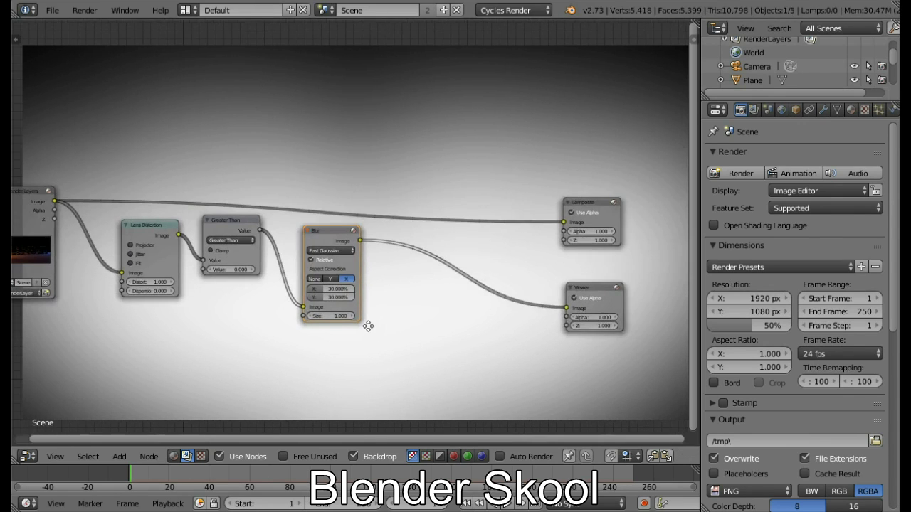
click(353, 456)
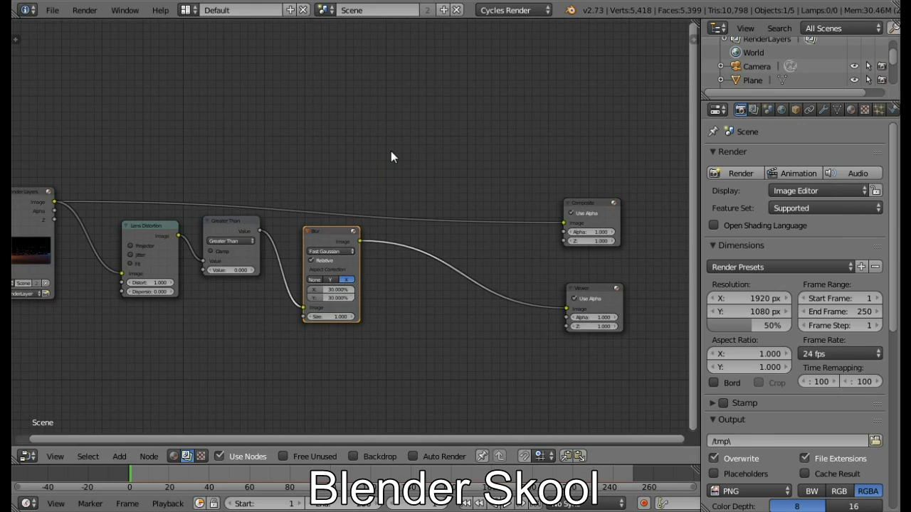
key(shift+a)
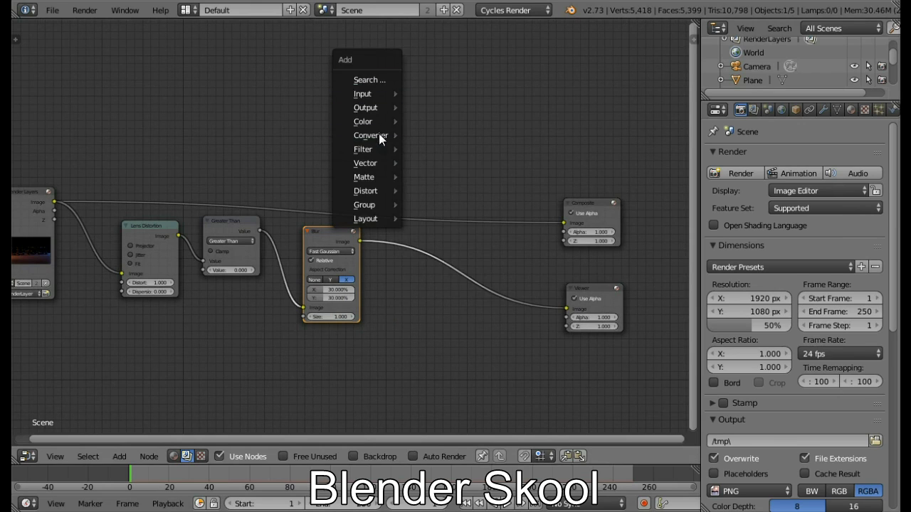
mouse_move(383, 122)
click(429, 122)
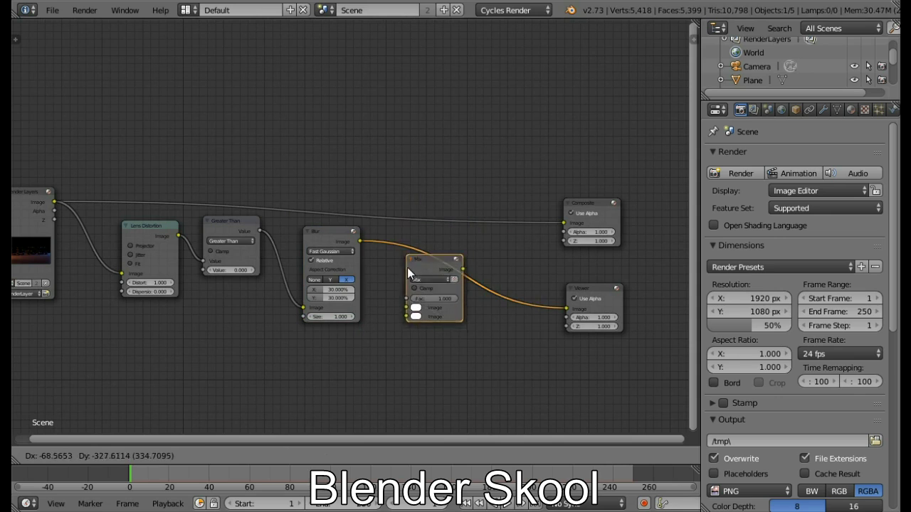
click(419, 247)
drag(54, 203, 425, 302)
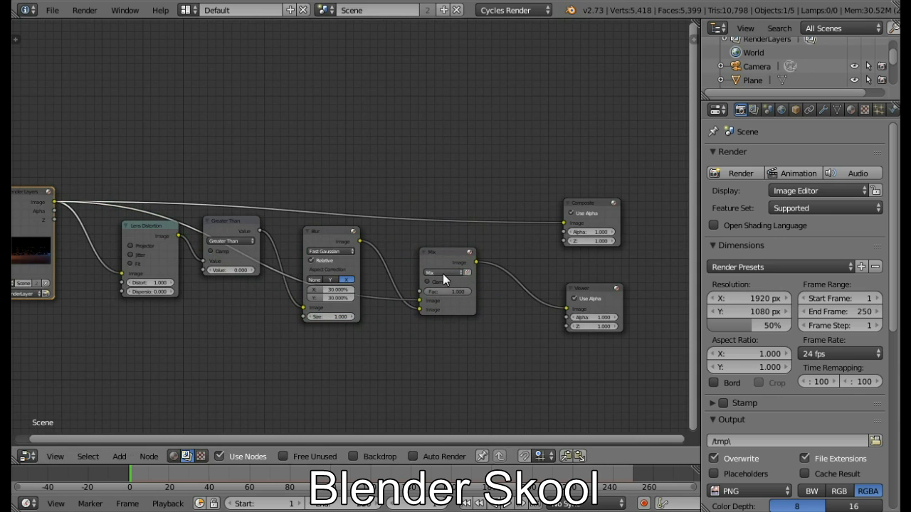
- Set the Mix node to Multiply, placing it above and beside the Blur node, and turn the backdrop on
click(443, 273)
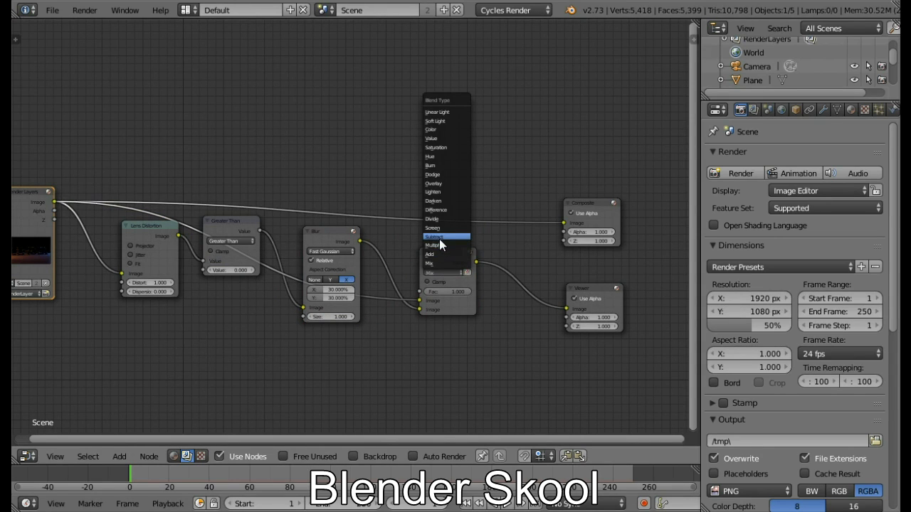
click(440, 244)
drag(442, 253, 412, 173)
click(367, 459)
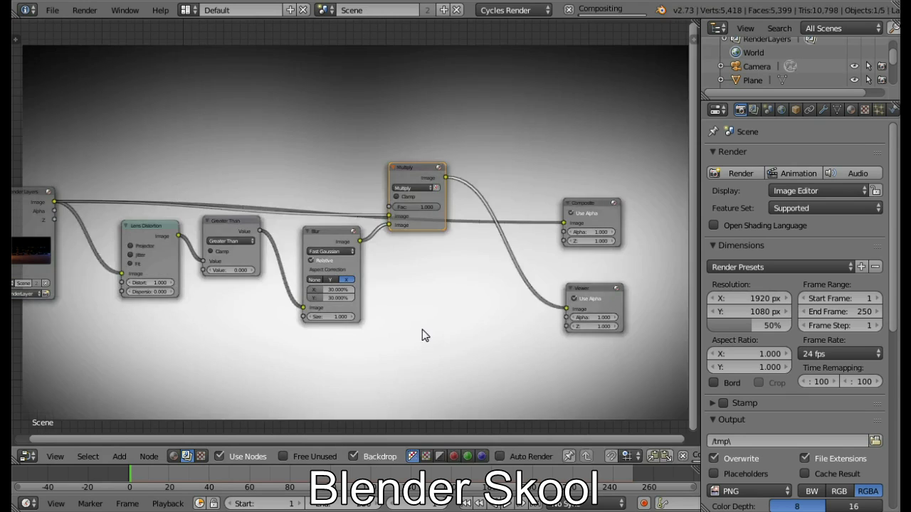
- Insert an RGB Curves node between Multiply and Viewer and raise its curve's midpoint to X 0.4, Y 0.625
middle_drag(420, 330, 220, 410)
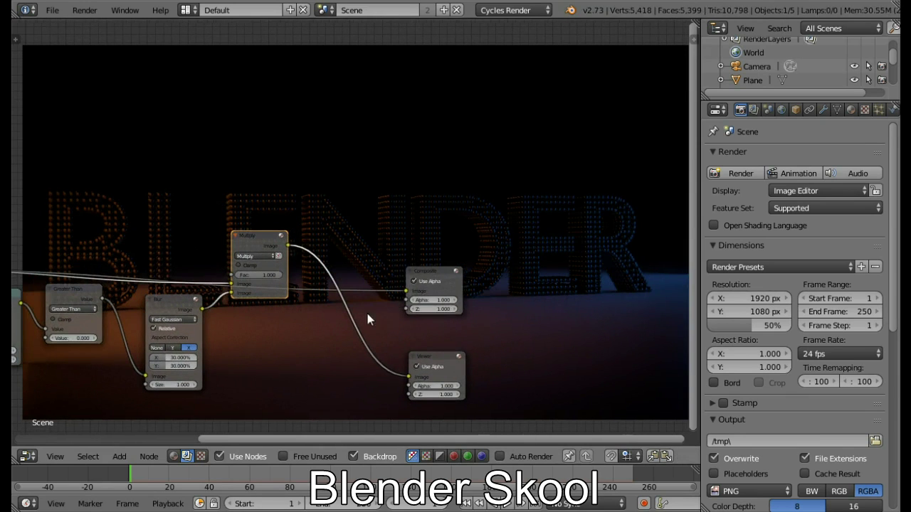
drag(437, 270, 483, 254)
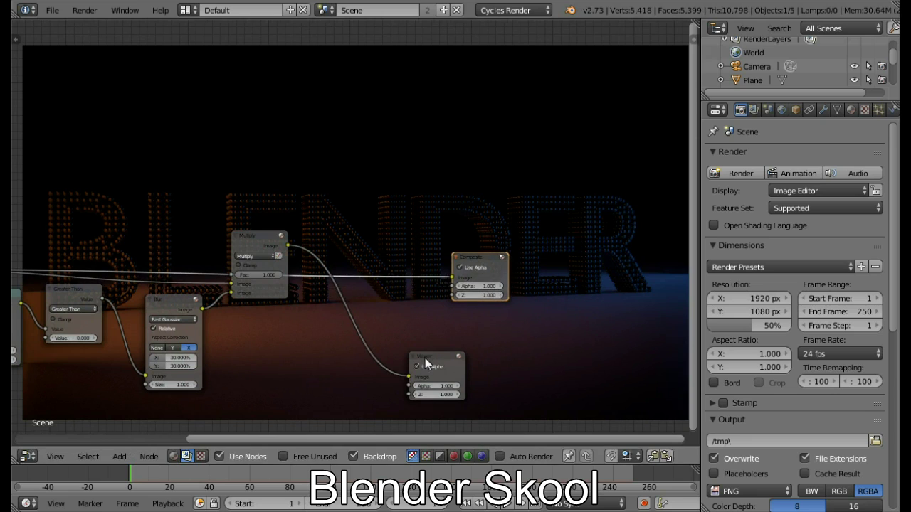
drag(426, 357, 486, 354)
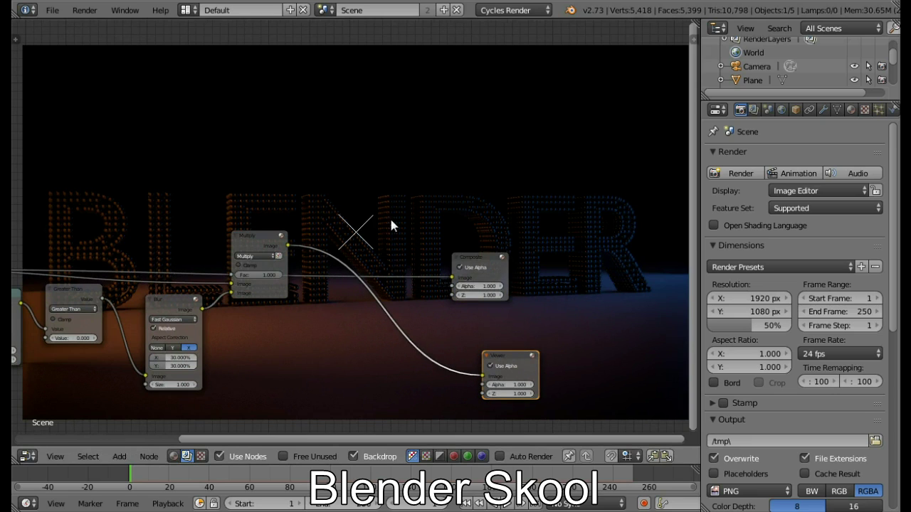
key(shift+a)
mouse_move(385, 205)
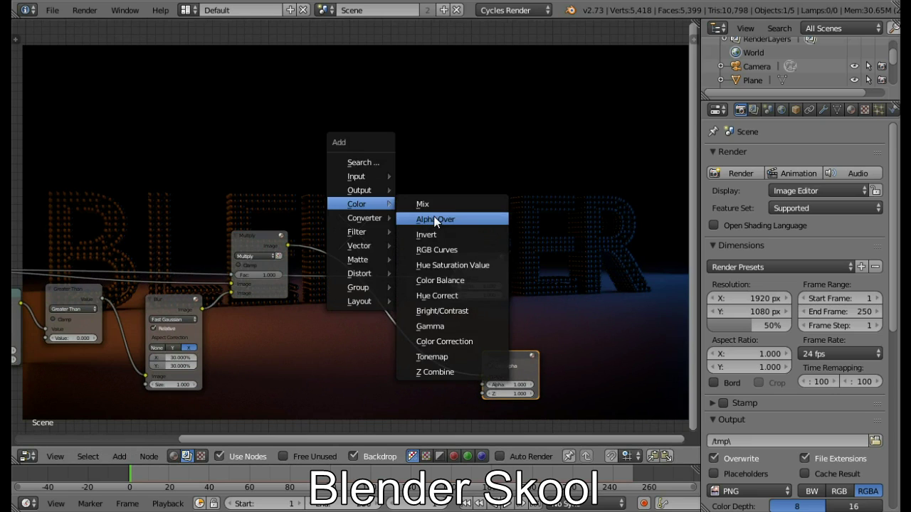
click(460, 250)
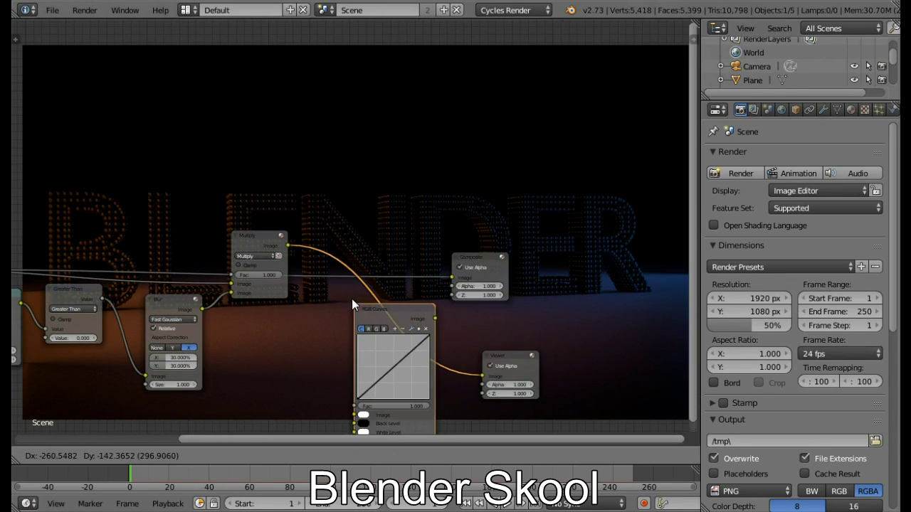
click(351, 298)
click(392, 359)
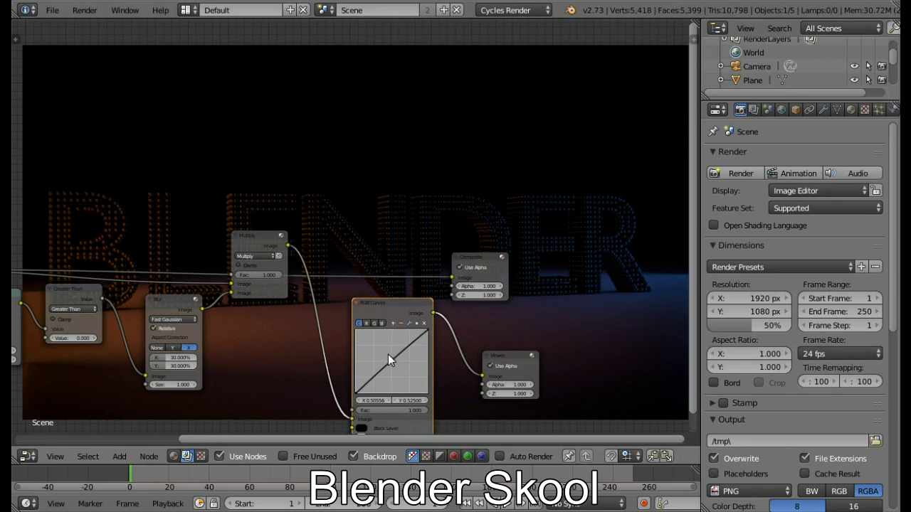
drag(388, 354, 384, 354)
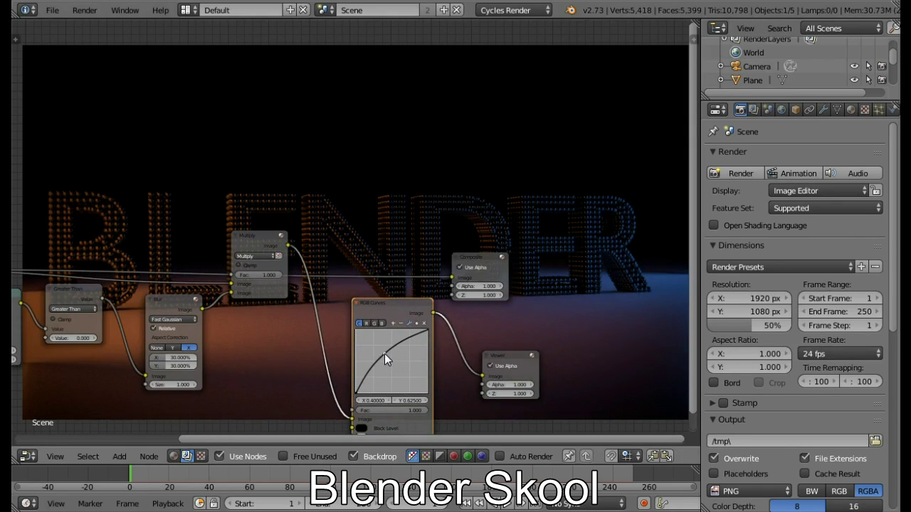
- Connect the RGB Curves image output to the Composite node and save over tutorial.blend
middle_drag(436, 277, 393, 346)
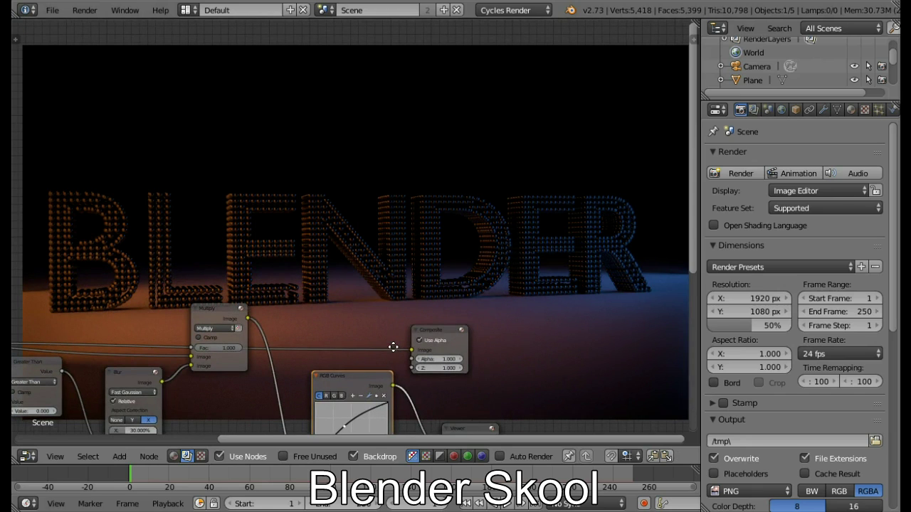
drag(392, 384, 483, 322)
key(ctrl+s)
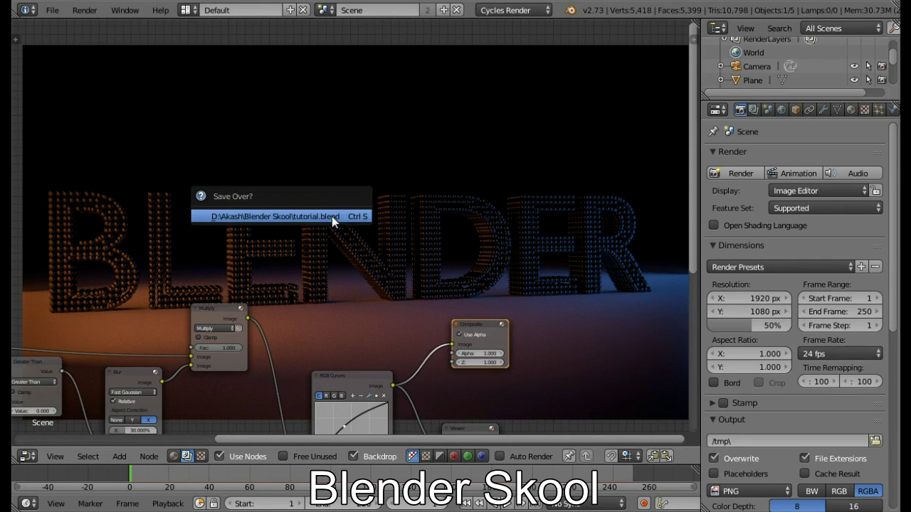
click(332, 216)
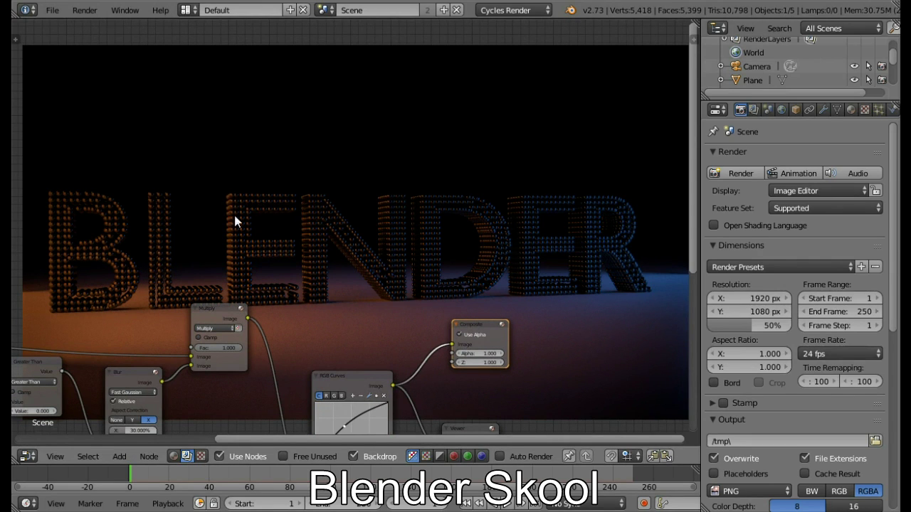
- Display the Viewer Node image in the image editor and compare it with the earlier render open in the photo viewer
click(31, 455)
click(40, 347)
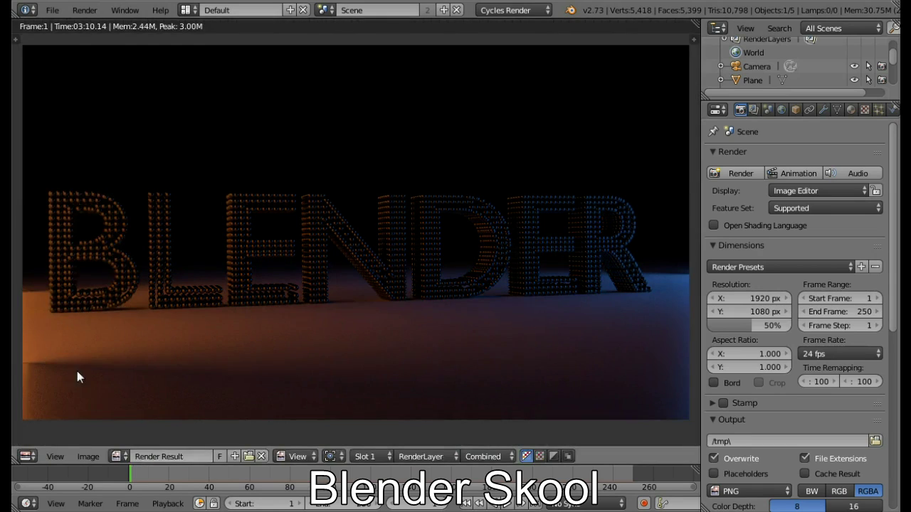
click(123, 453)
click(140, 325)
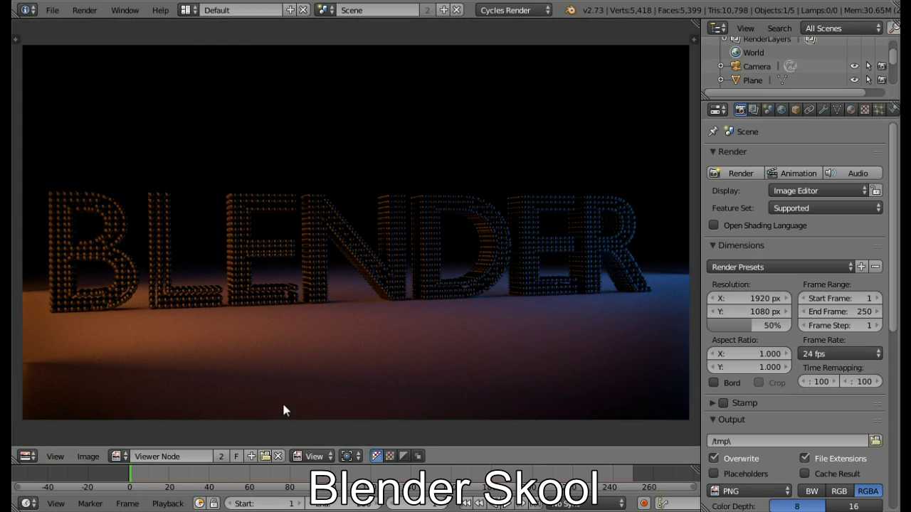
key(alt+Tab)
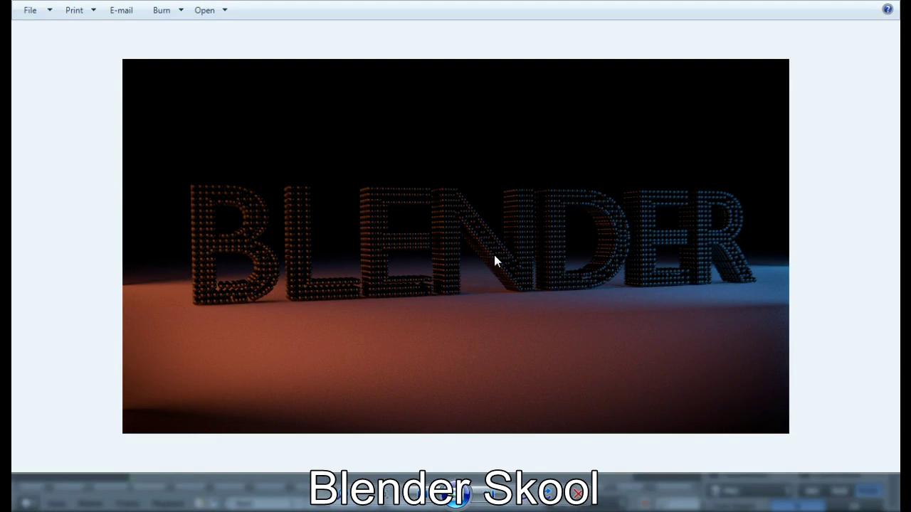
key(alt+Tab)
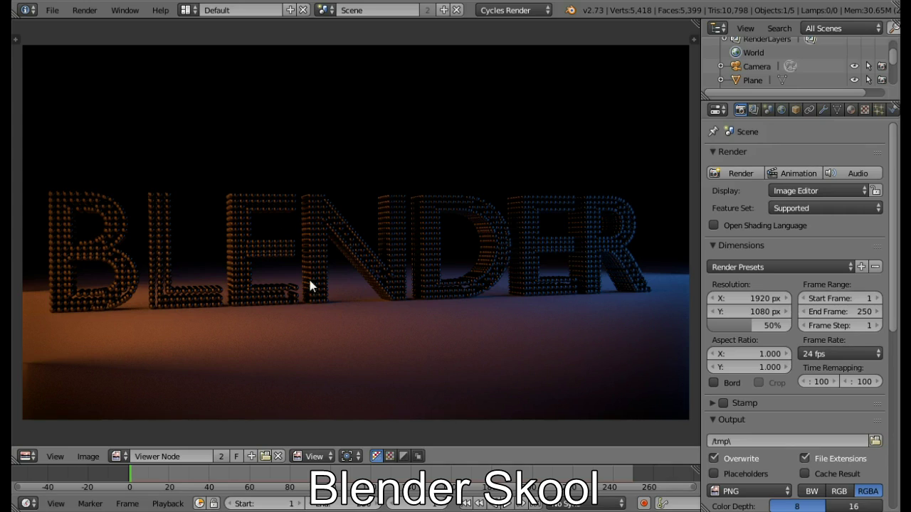